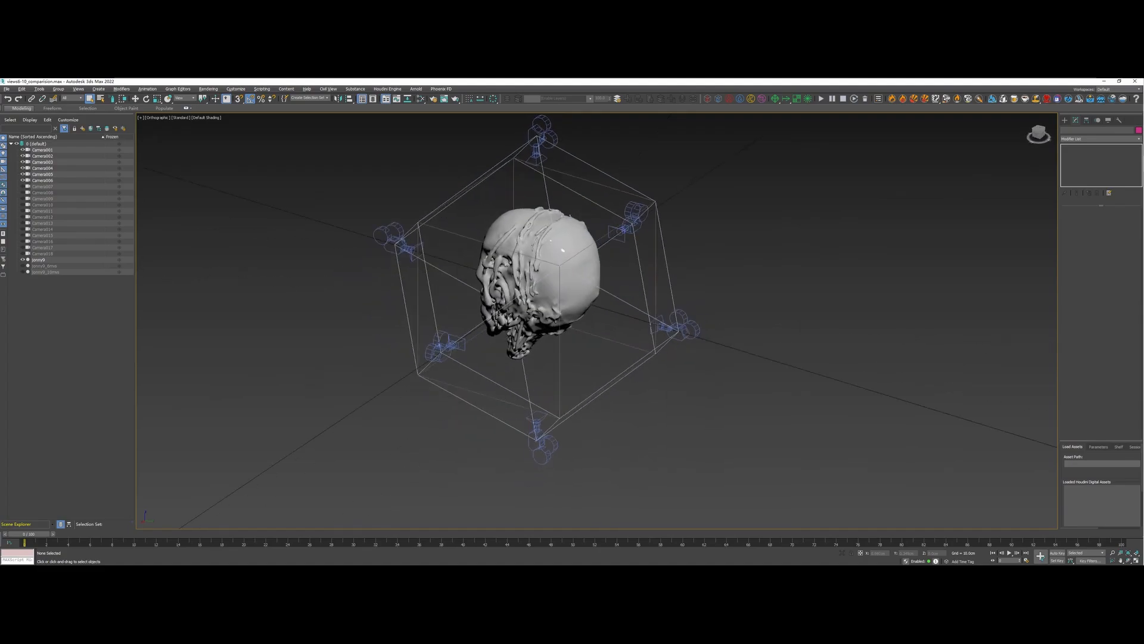
# Examine the untextured grey head and the six cameras surrounding it from the back, sides and front
pyautogui.scroll(-2, 512, 283)
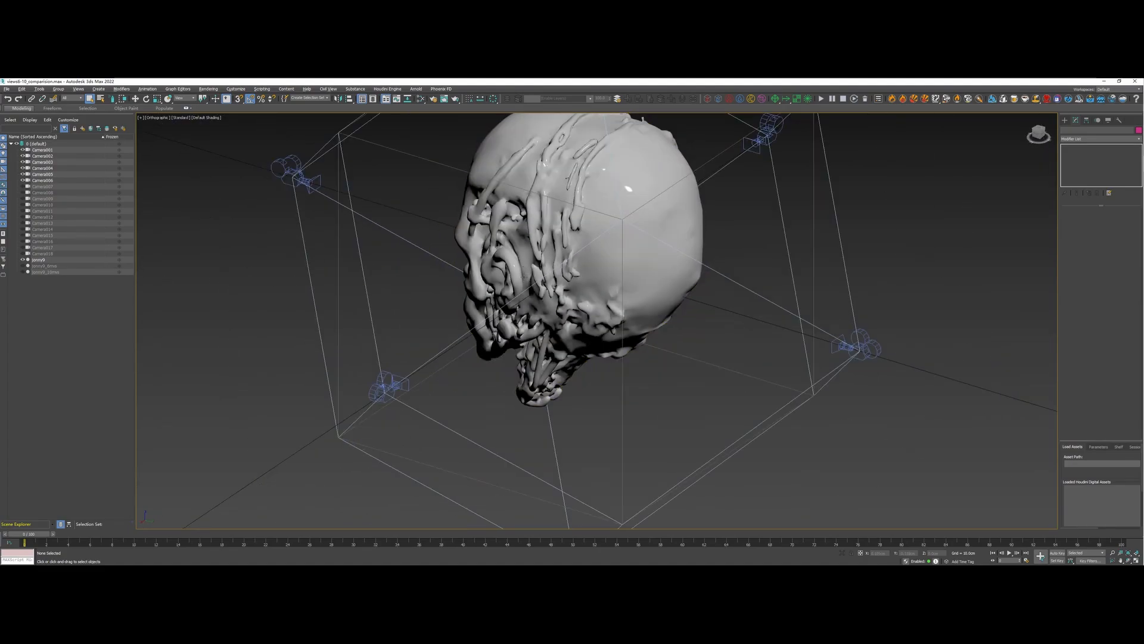
pyautogui.scroll(-2, 548, 279)
pyautogui.moveTo(548, 279); pyautogui.dragTo(586, 275)
pyautogui.scroll(-2, 639, 302)
pyautogui.scroll(2, 585, 275)
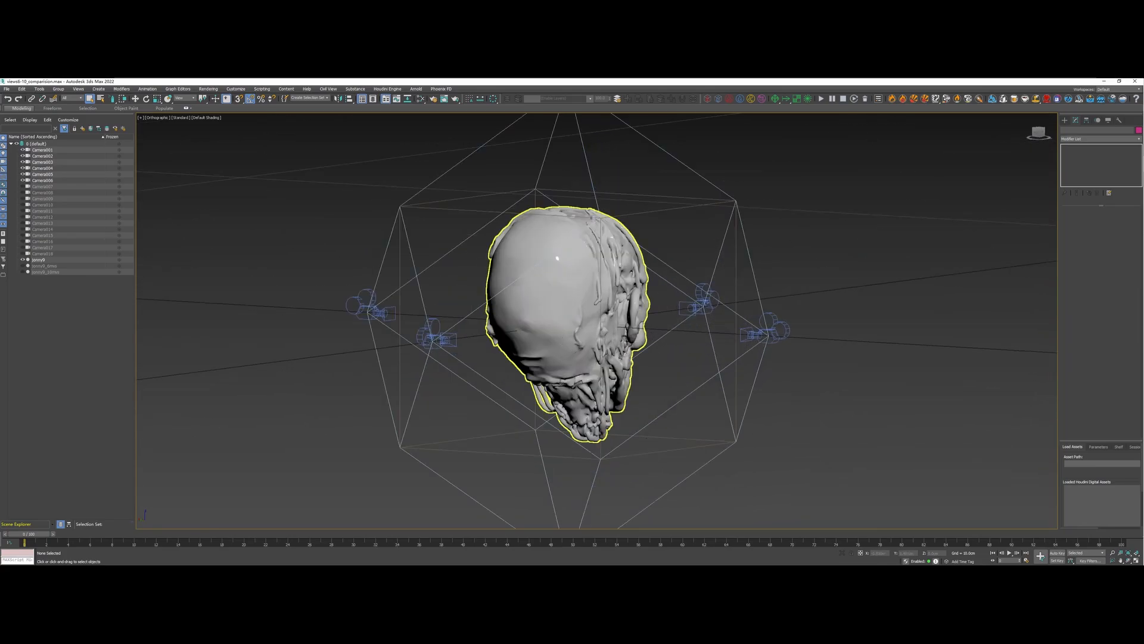
pyautogui.moveTo(679, 387); pyautogui.dragTo(459, 342)
pyautogui.moveTo(370, 332); pyautogui.dragTo(566, 330)
# Replace the visible grey head with the two textured heads and hide Camera001 through Camera006
pyautogui.click(22, 260)
pyautogui.click(22, 266)
pyautogui.click(22, 272)
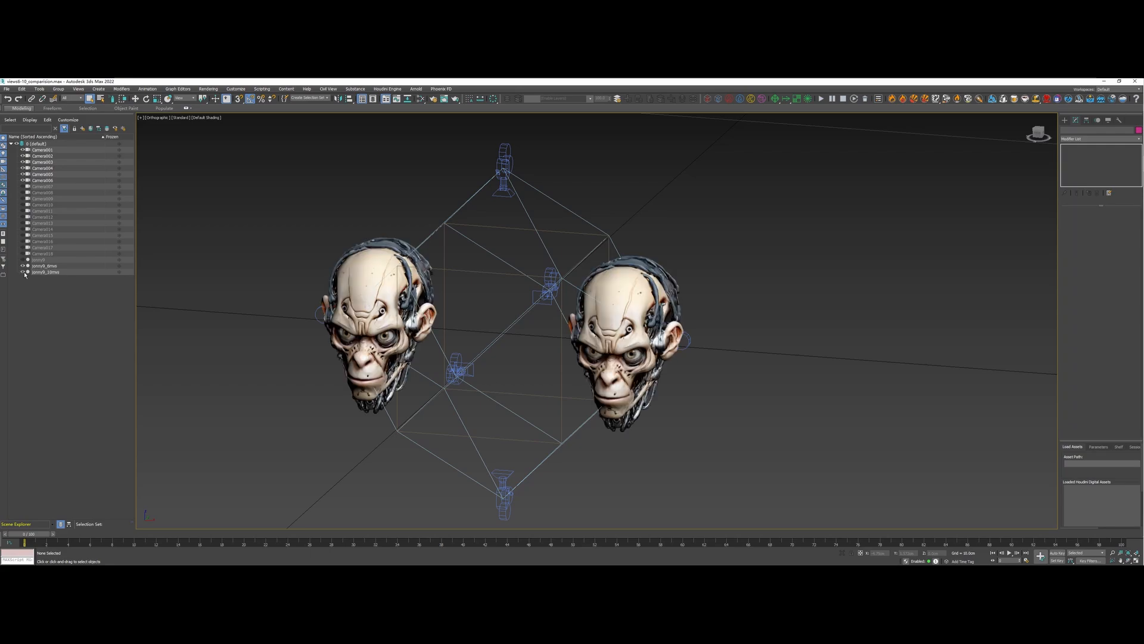
pyautogui.moveTo(475, 353)
pyautogui.mouseDown()
pyautogui.moveTo(508, 343)
pyautogui.moveTo(462, 350)
pyautogui.mouseUp()
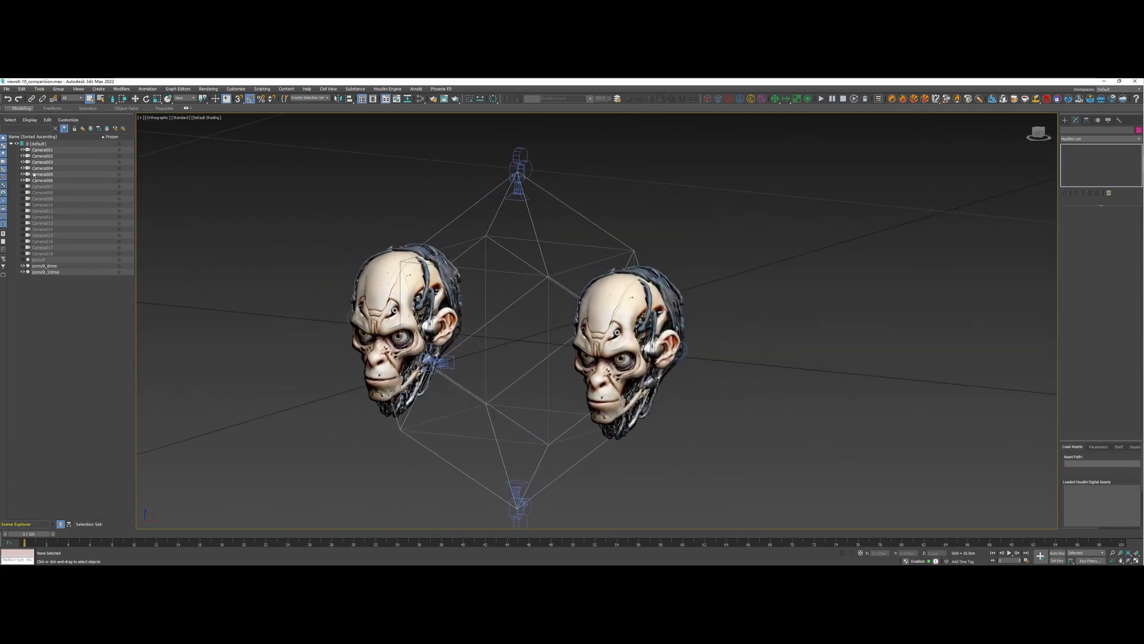
pyautogui.moveTo(46, 188); pyautogui.dragTo(43, 149)
pyautogui.hotkey('alt', 'h')
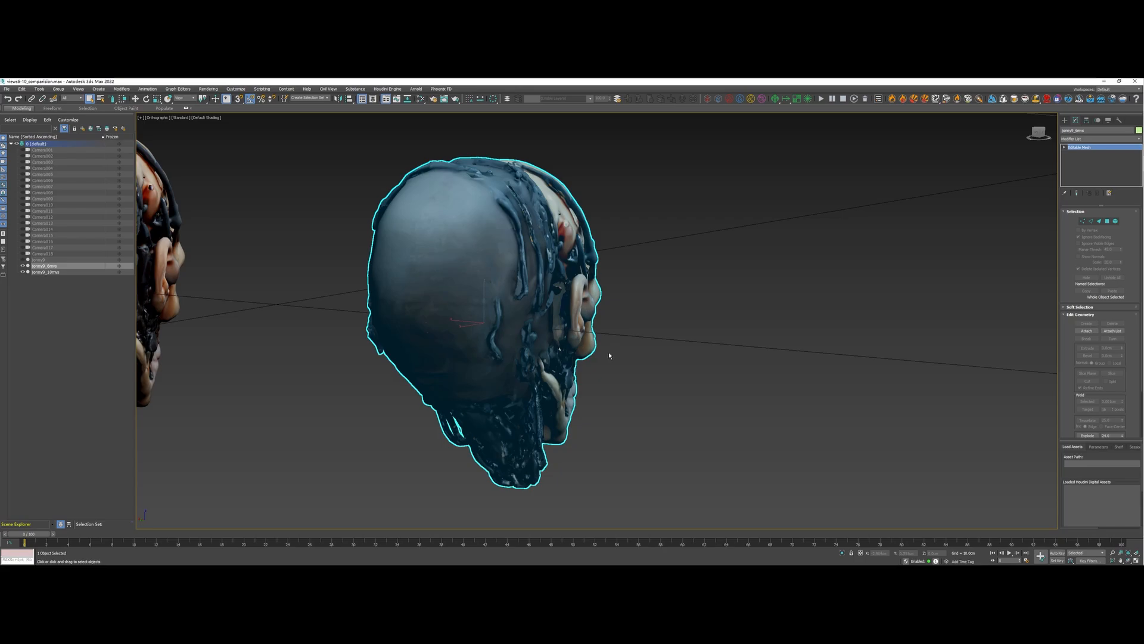
# Compare the back, ear and side texture coverage on the two textured heads
pyautogui.moveTo(609, 352); pyautogui.dragTo(593, 319)
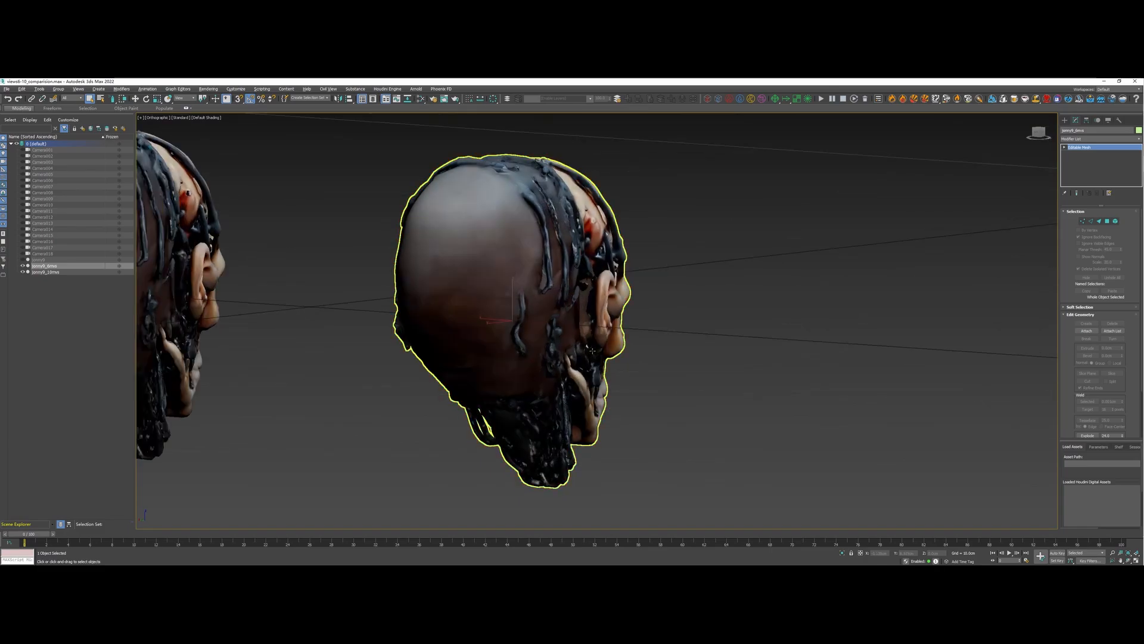
pyautogui.scroll(5, 595, 314)
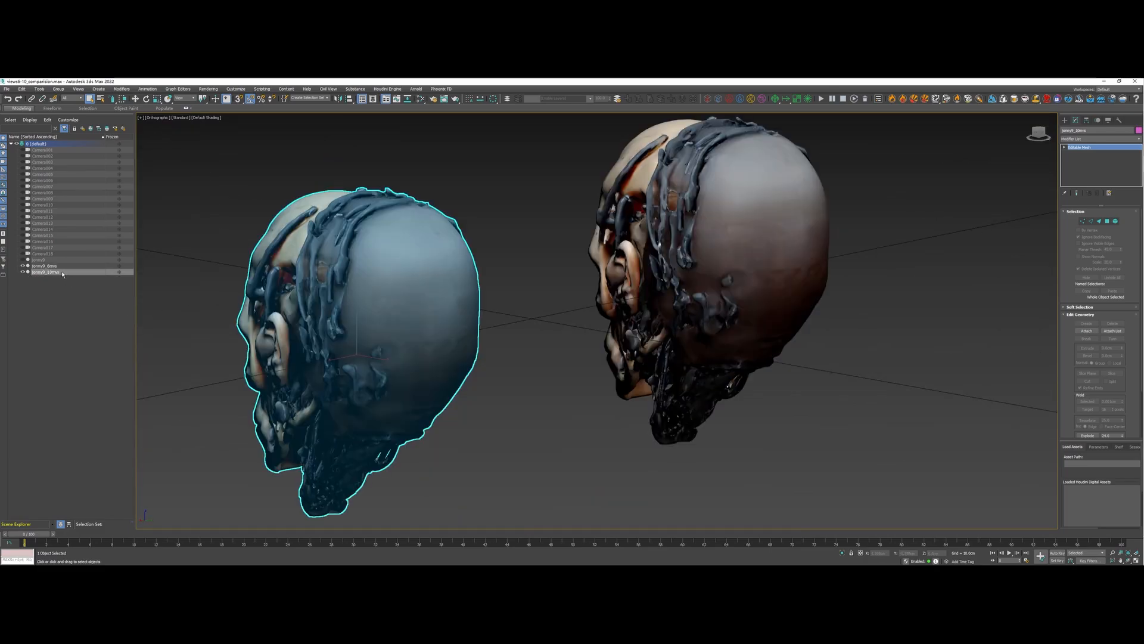
pyautogui.moveTo(332, 304); pyautogui.dragTo(407, 287)
pyautogui.scroll(5, 338, 306)
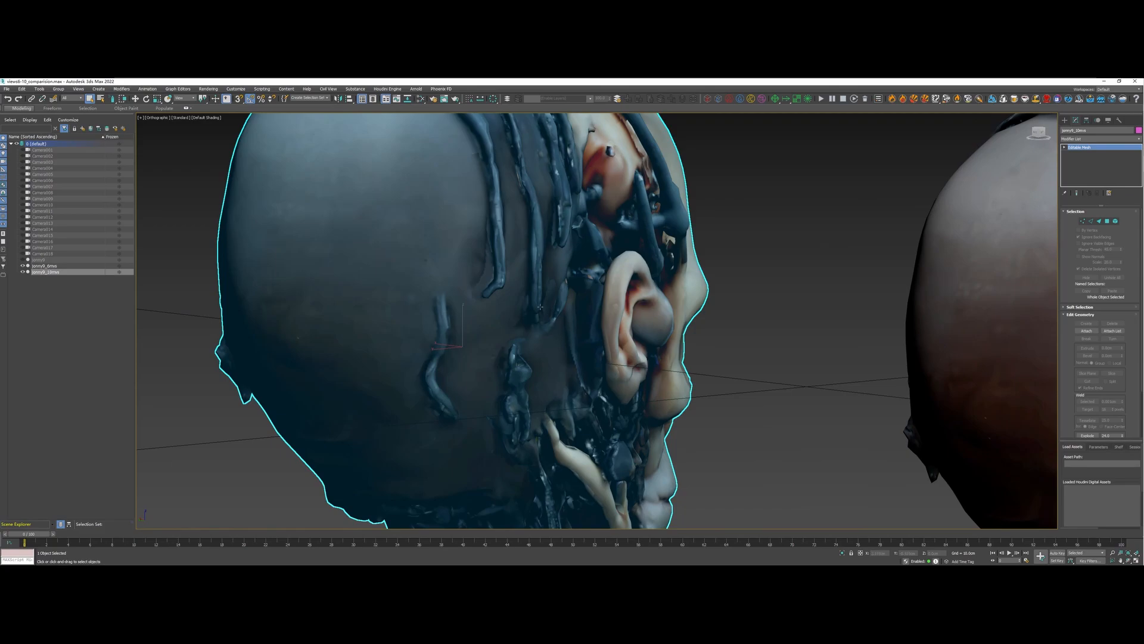
pyautogui.scroll(-3, 585, 293)
pyautogui.moveTo(569, 325); pyautogui.dragTo(453, 317)
pyautogui.scroll(-3, 463, 312)
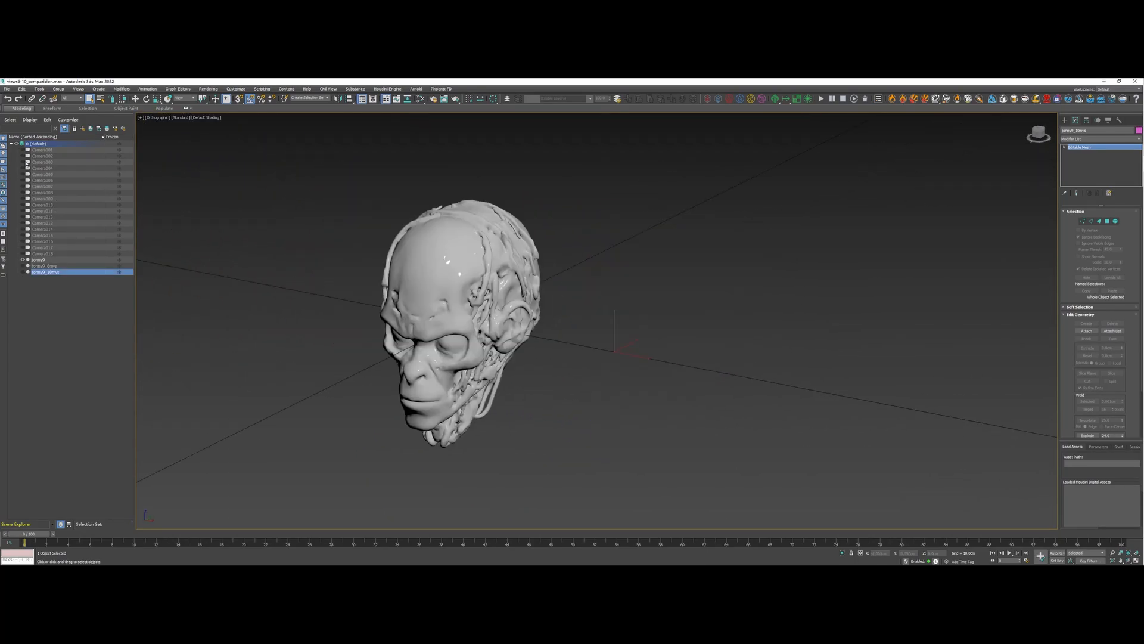
# Make Camera001 through Camera006 visible around the grey head
pyautogui.click(23, 150)
pyautogui.click(23, 155)
pyautogui.click(23, 162)
pyautogui.click(23, 168)
pyautogui.click(24, 174)
pyautogui.click(23, 180)
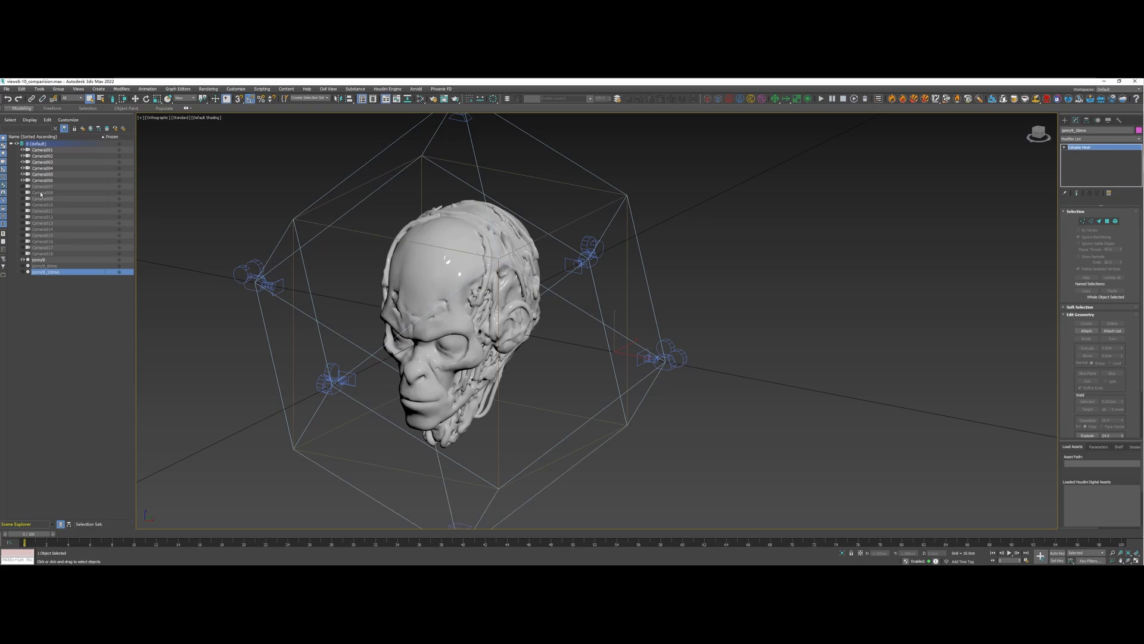
# Make Camera007 through Camera010 visible and check their placement around the grey head
pyautogui.scroll(-2, 516, 285)
pyautogui.moveTo(517, 286)
pyautogui.mouseDown()
pyautogui.moveTo(493, 274)
pyautogui.moveTo(525, 285)
pyautogui.moveTo(518, 277)
pyautogui.mouseUp()
pyautogui.click(24, 187)
pyautogui.click(23, 193)
pyautogui.click(23, 199)
pyautogui.click(23, 204)
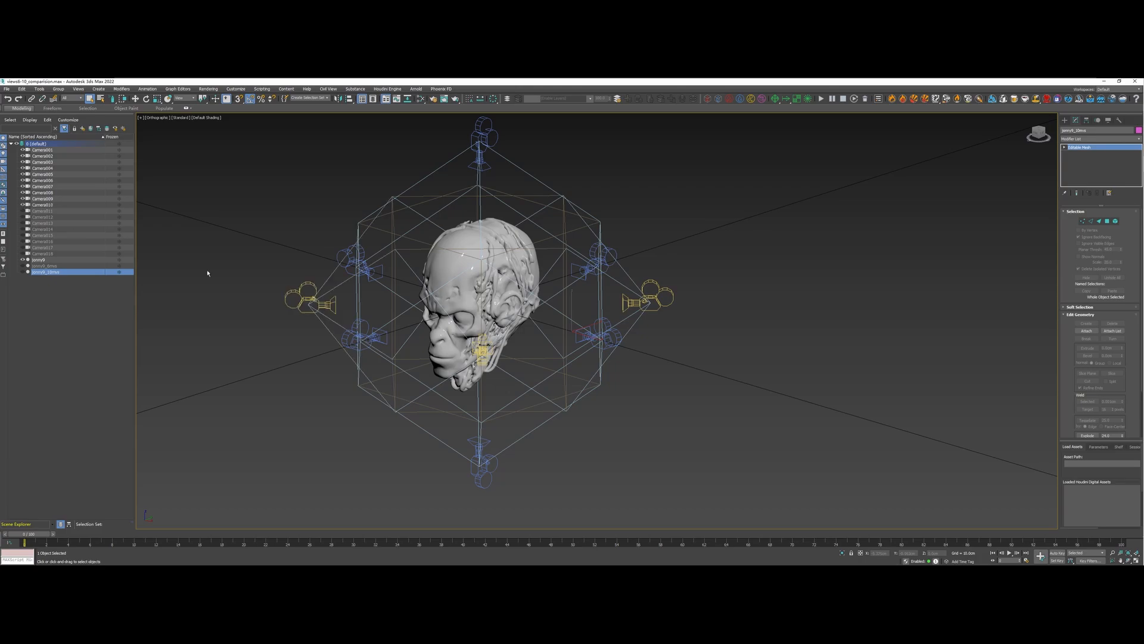
pyautogui.moveTo(539, 327); pyautogui.dragTo(556, 353)
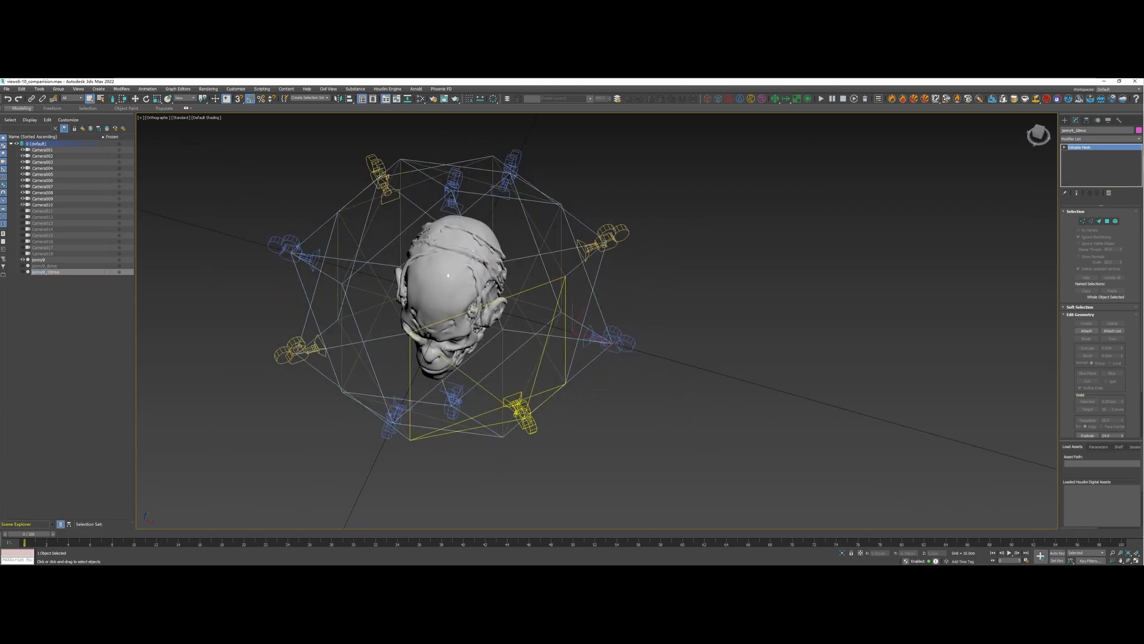
pyautogui.moveTo(454, 403); pyautogui.dragTo(500, 376)
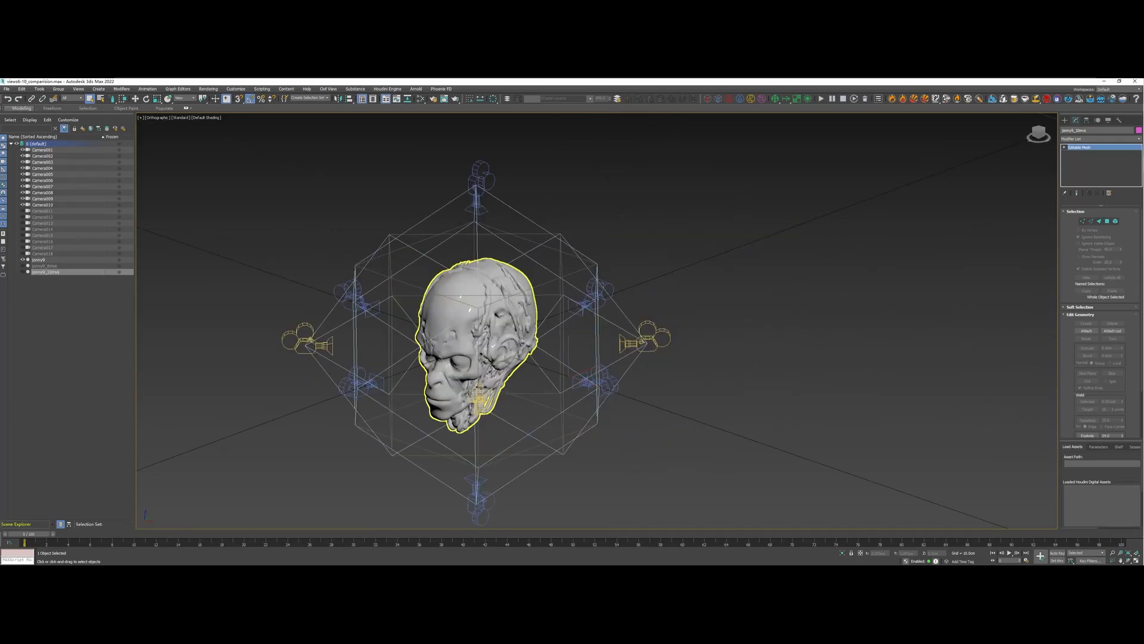
pyautogui.moveTo(389, 324)
pyautogui.mouseDown()
pyautogui.moveTo(420, 302)
pyautogui.moveTo(414, 335)
pyautogui.moveTo(400, 324)
pyautogui.mouseUp()
# Make Camera011 and Camera012 visible and check their upper and lower angles toward the face
pyautogui.click(23, 211)
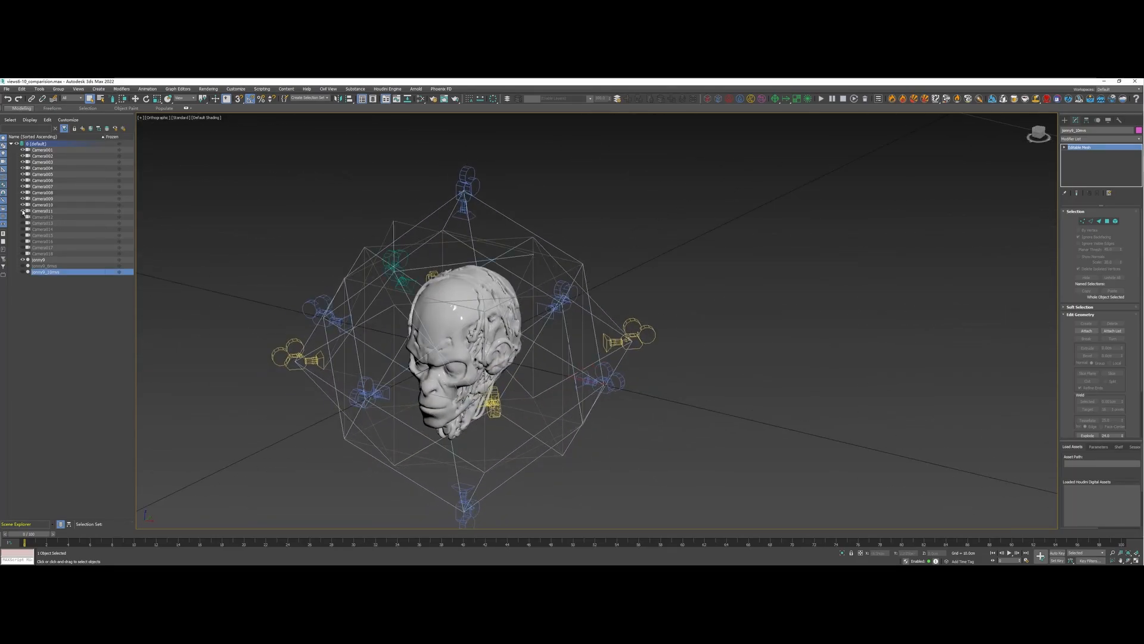
pyautogui.click(23, 217)
pyautogui.moveTo(464, 353); pyautogui.dragTo(481, 300)
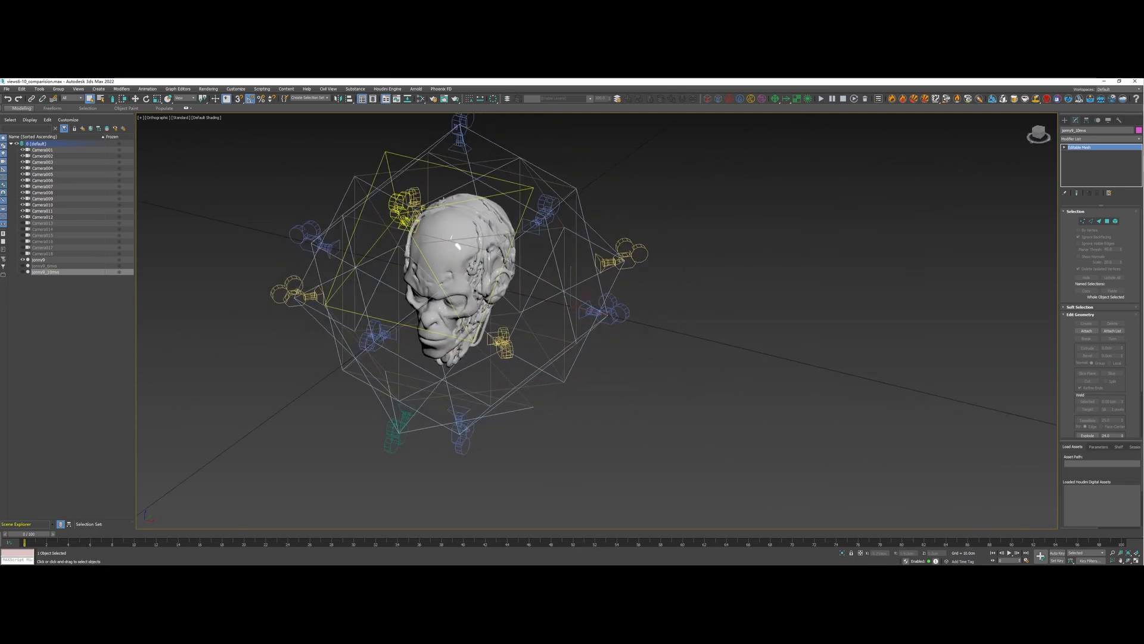
pyautogui.scroll(3, 403, 405)
pyautogui.moveTo(448, 306)
pyautogui.mouseDown()
pyautogui.moveTo(458, 358)
pyautogui.moveTo(494, 327)
pyautogui.moveTo(500, 282)
pyautogui.moveTo(499, 293)
pyautogui.moveTo(458, 308)
pyautogui.mouseUp()
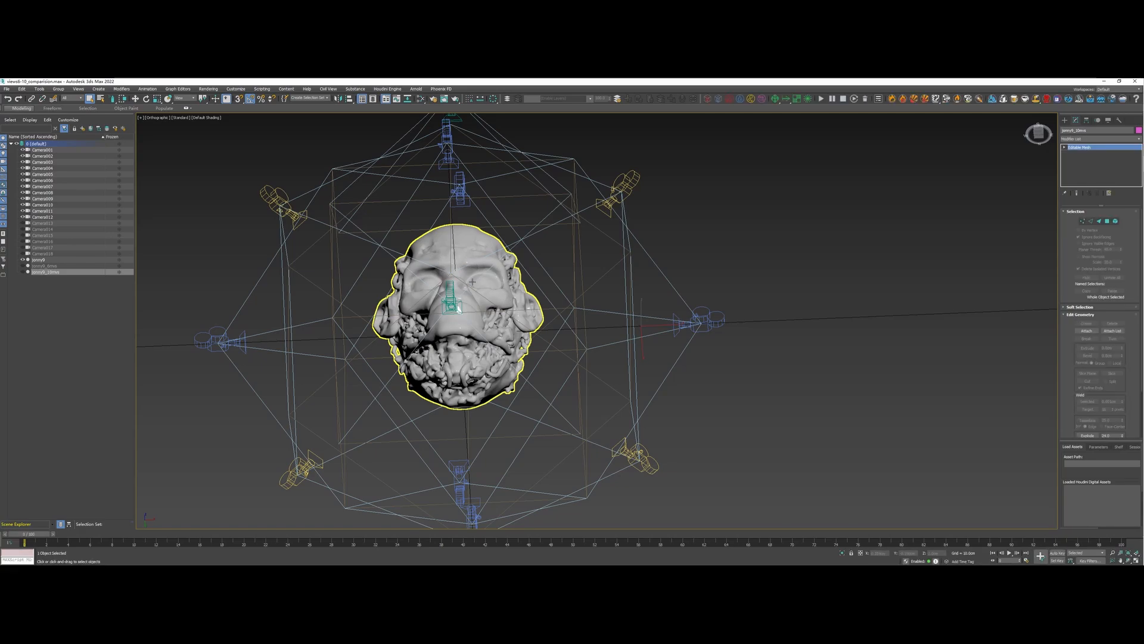
pyautogui.moveTo(482, 247); pyautogui.dragTo(475, 270)
pyautogui.scroll(-2, 456, 295)
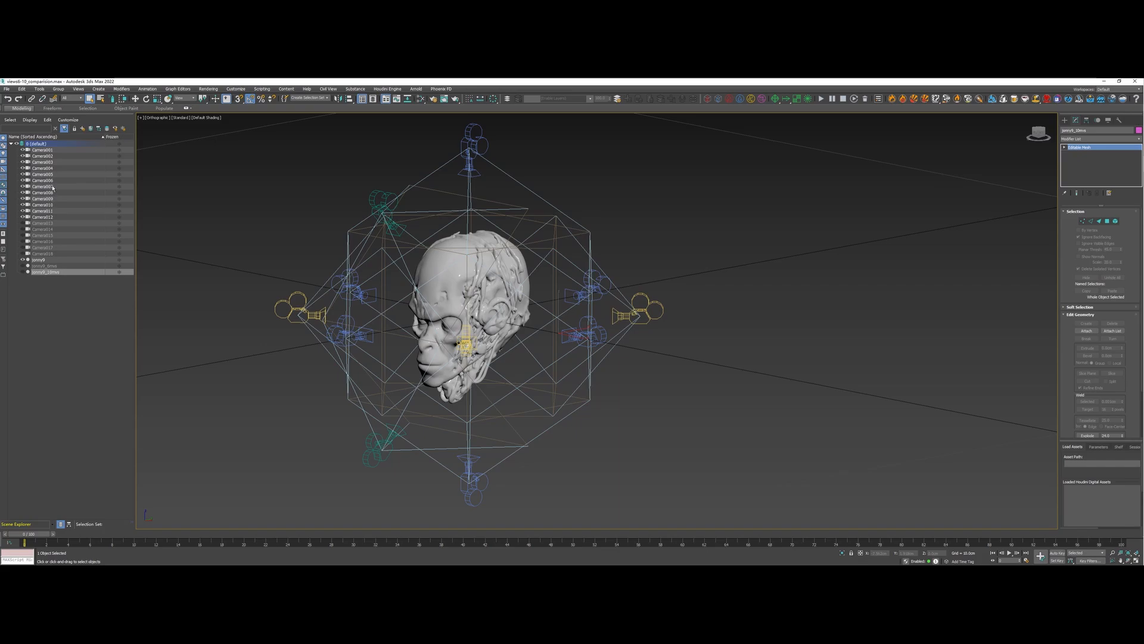
# Make Camera013 through Camera018 visible and inspect the full camera arrangement around the head
pyautogui.click(23, 223)
pyautogui.click(22, 225)
pyautogui.click(22, 223)
pyautogui.click(22, 229)
pyautogui.click(23, 235)
pyautogui.click(23, 241)
pyautogui.click(22, 247)
pyautogui.click(22, 254)
pyautogui.moveTo(551, 283); pyautogui.dragTo(442, 309)
pyautogui.moveTo(517, 319); pyautogui.dragTo(438, 259)
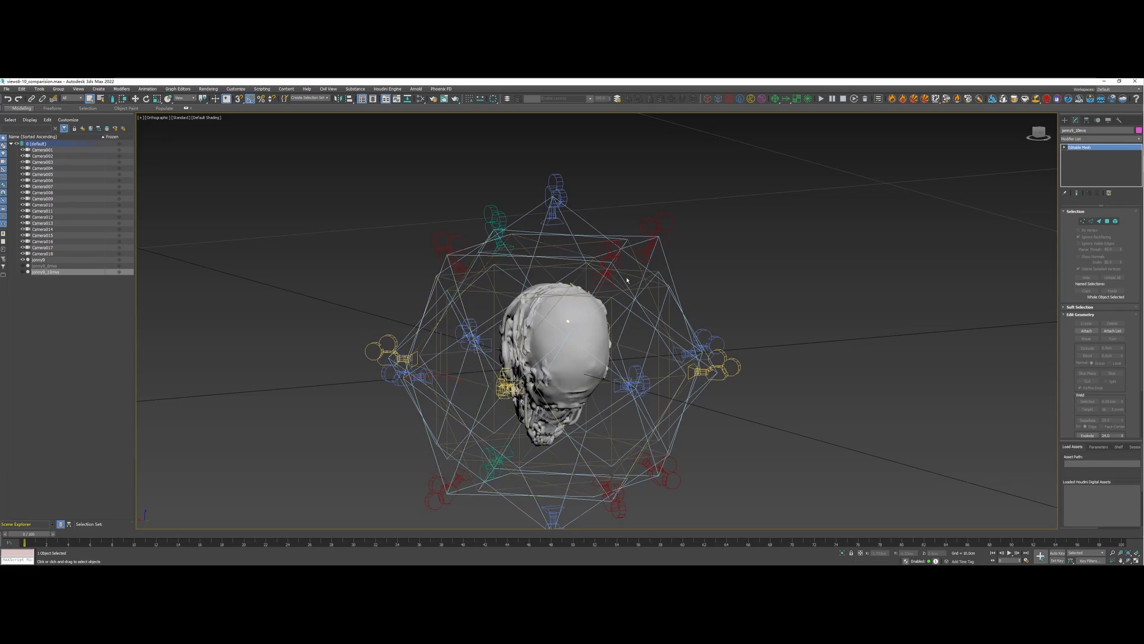
pyautogui.moveTo(495, 324); pyautogui.dragTo(570, 360)
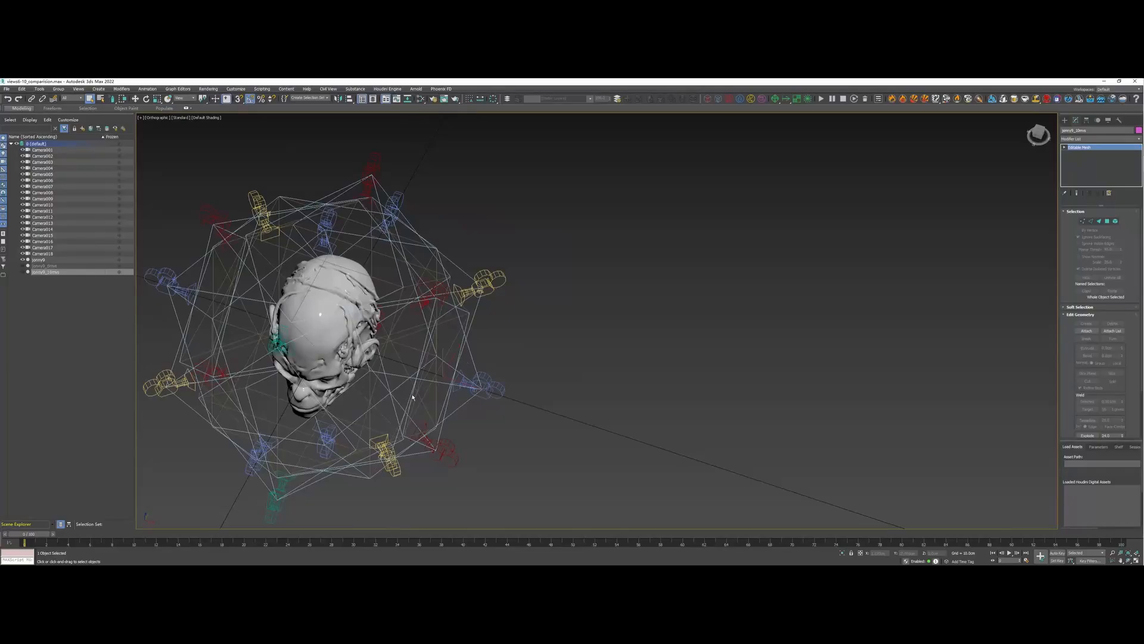
pyautogui.moveTo(327, 202); pyautogui.dragTo(363, 224)
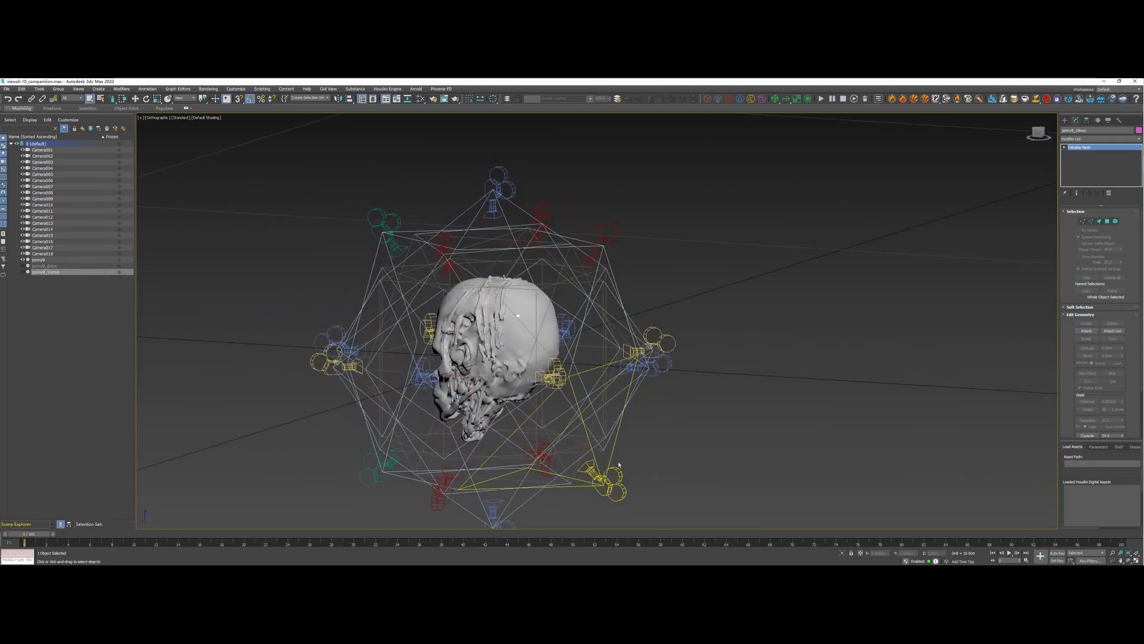
pyautogui.moveTo(482, 331); pyautogui.dragTo(335, 289)
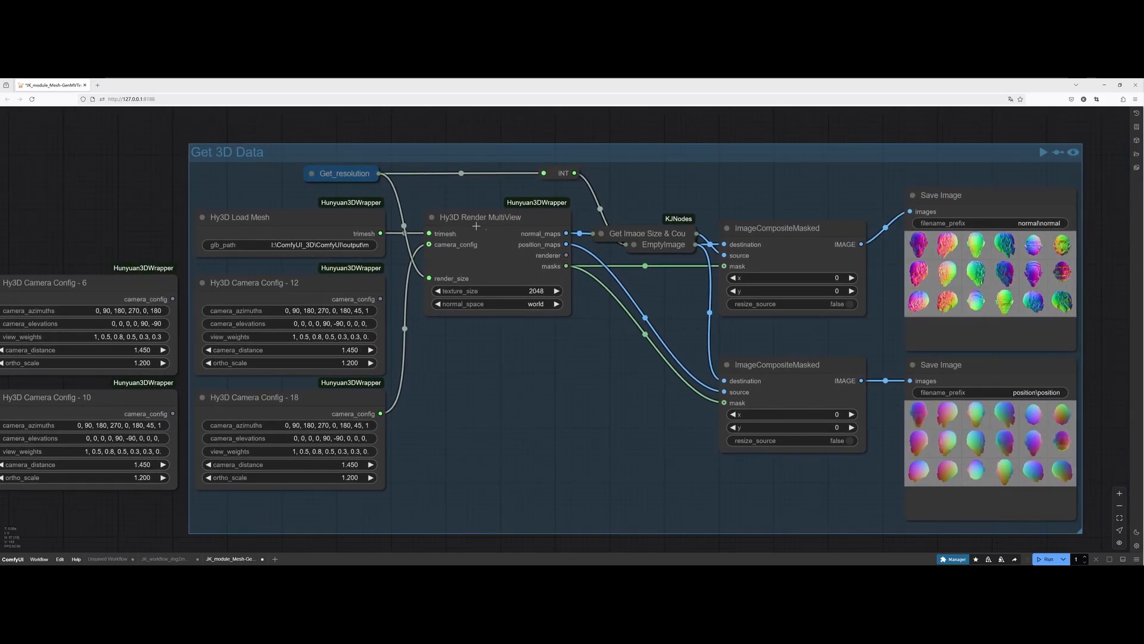
# Review the Get 3D Data group from the Hy3D Render MultiView node through to its Save Image nodes
pyautogui.moveTo(636, 389); pyautogui.dragTo(432, 384)
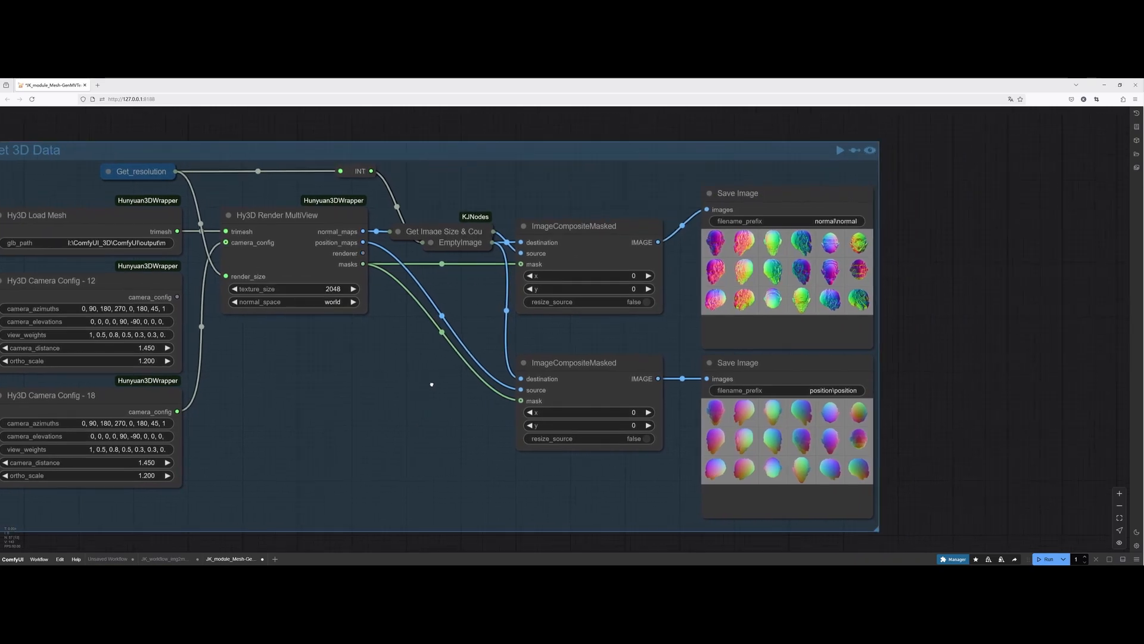
pyautogui.scroll(5, 933, 347)
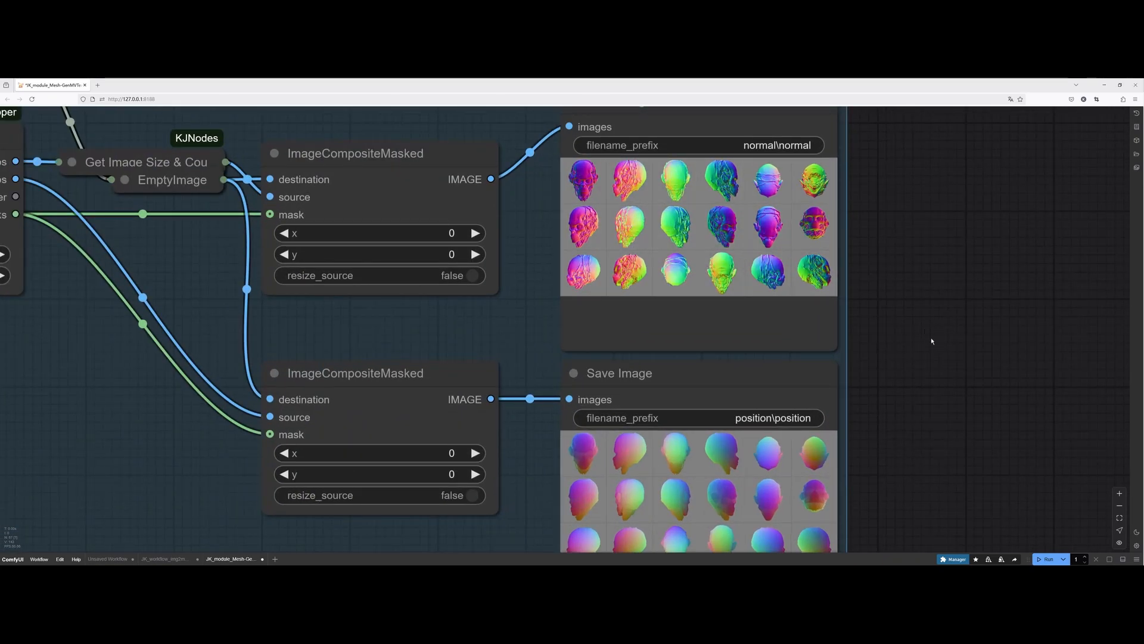
pyautogui.scroll(-4, 906, 338)
pyautogui.scroll(2, 884, 338)
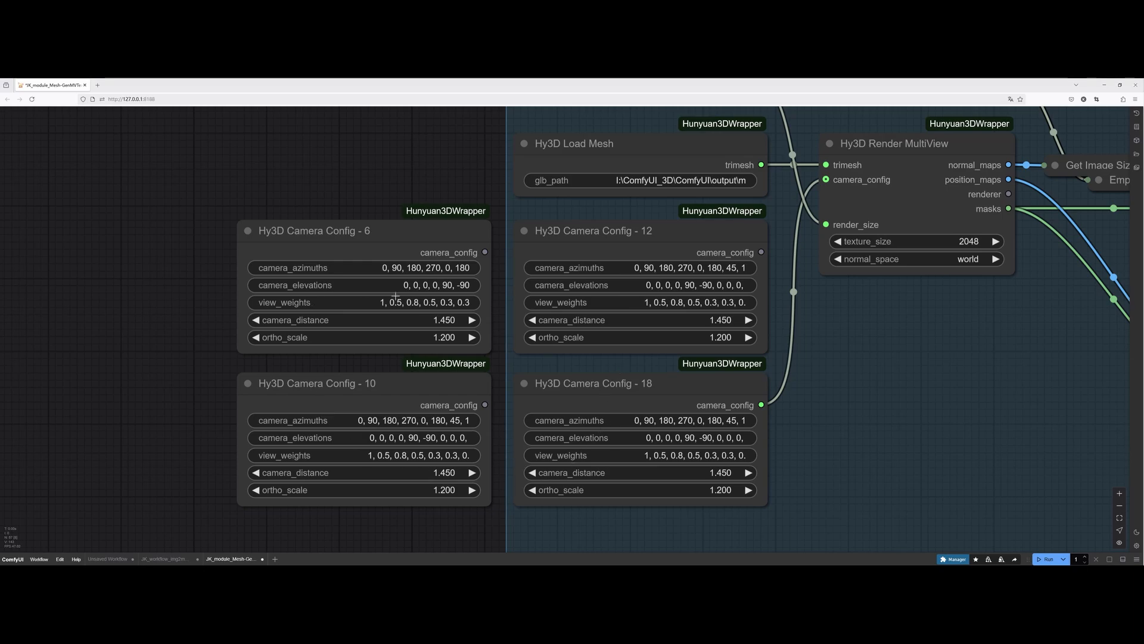
# Review the Hy3D Camera Config nodes for 6, 10, 12 and 18 views, highlighting them singly and in pairs
pyautogui.click(386, 233)
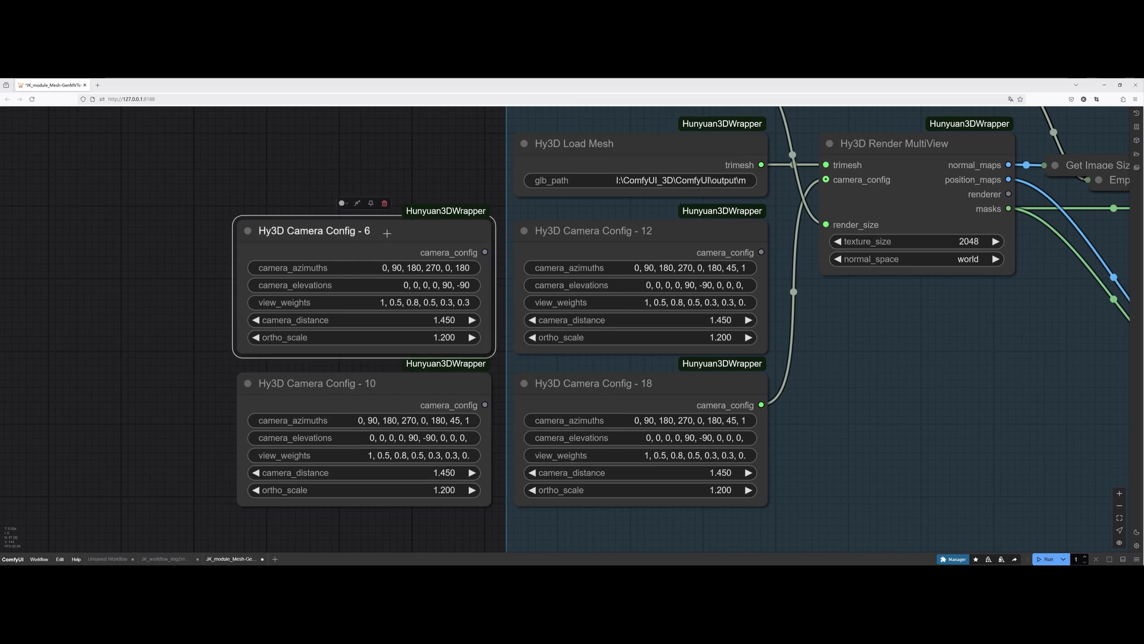
pyautogui.click(389, 387)
pyautogui.click(665, 232)
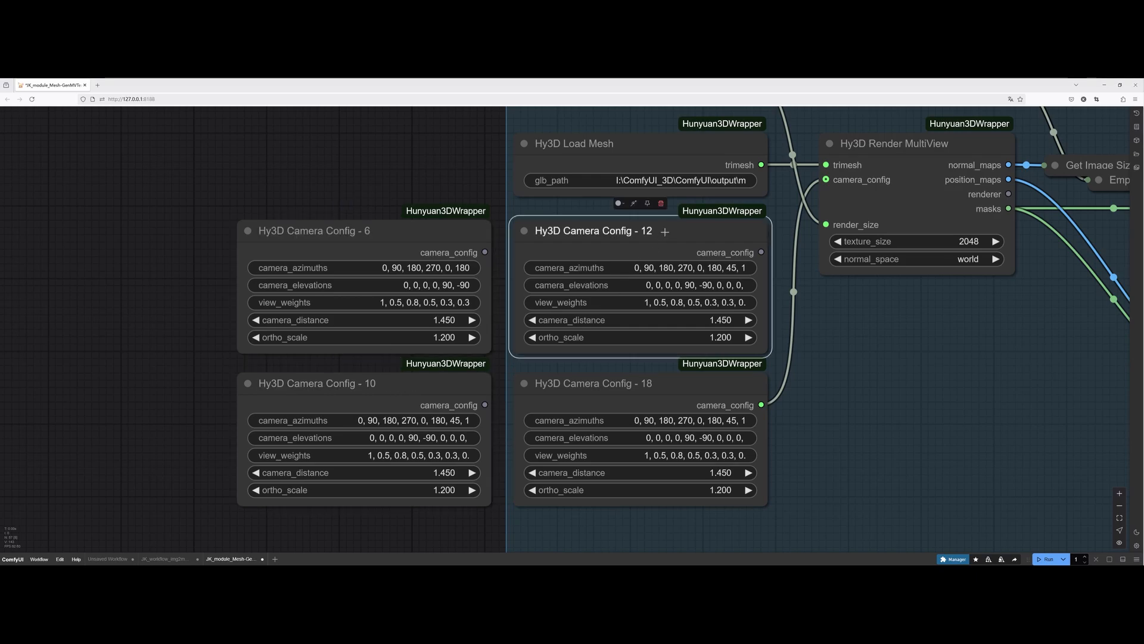
pyautogui.click(666, 381)
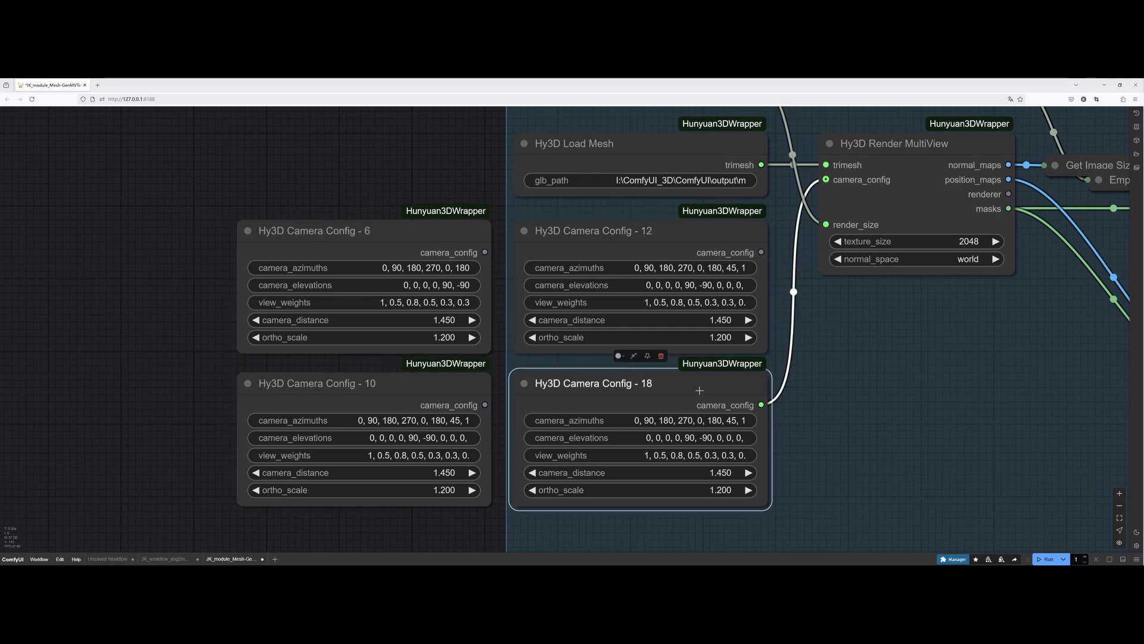
pyautogui.click(881, 394)
pyautogui.moveTo(172, 190); pyautogui.dragTo(492, 511)
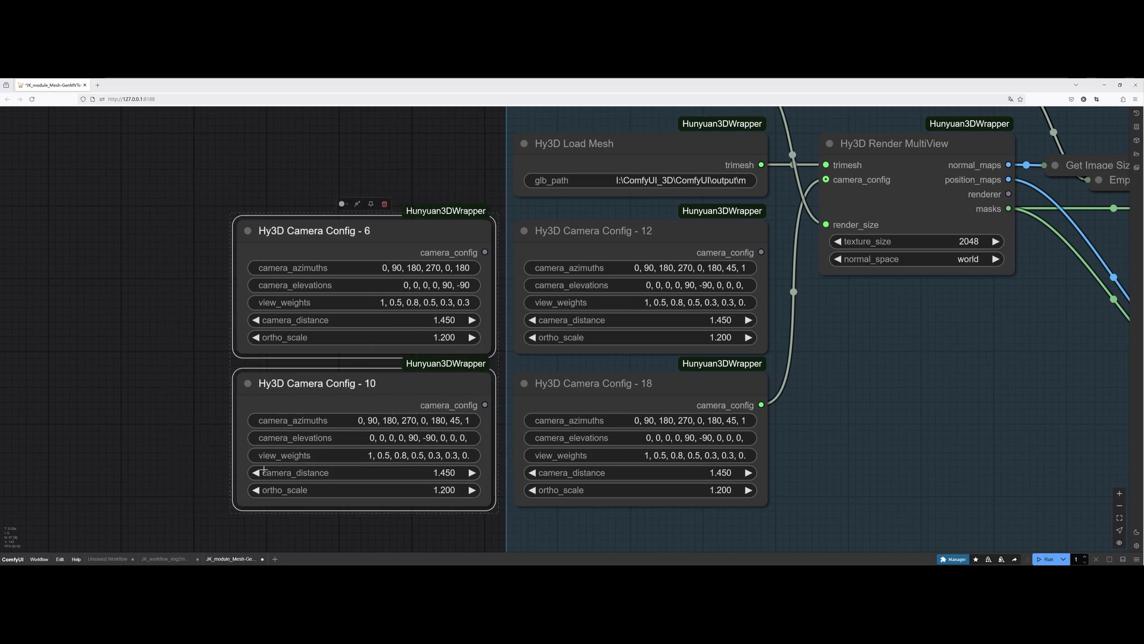
pyautogui.click(147, 398)
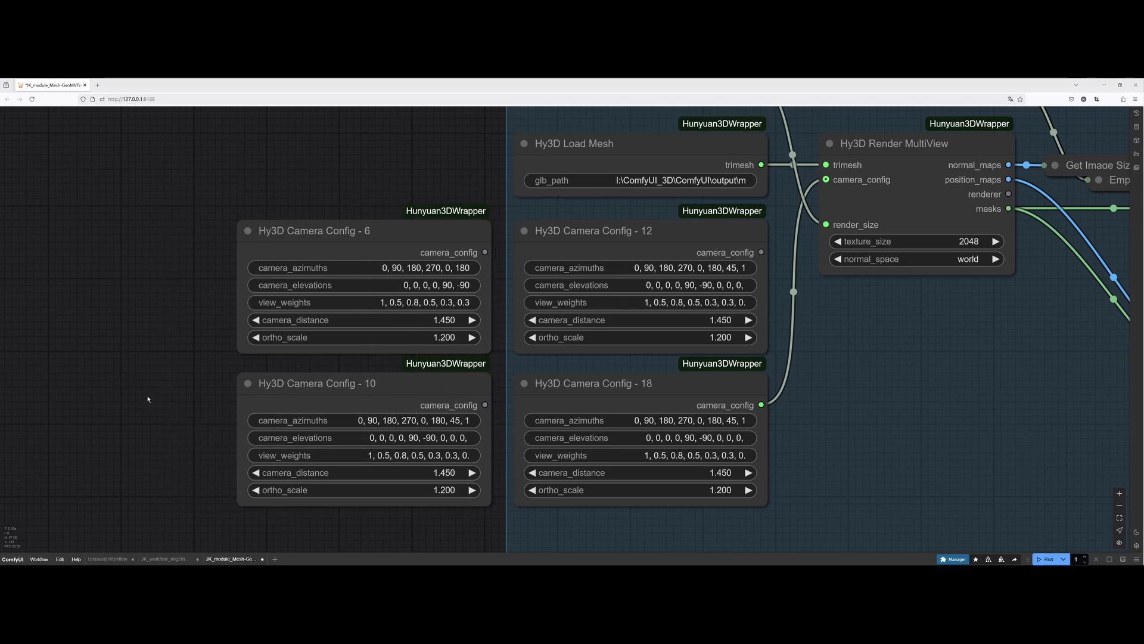
pyautogui.moveTo(497, 208); pyautogui.dragTo(785, 512)
pyautogui.click(824, 441)
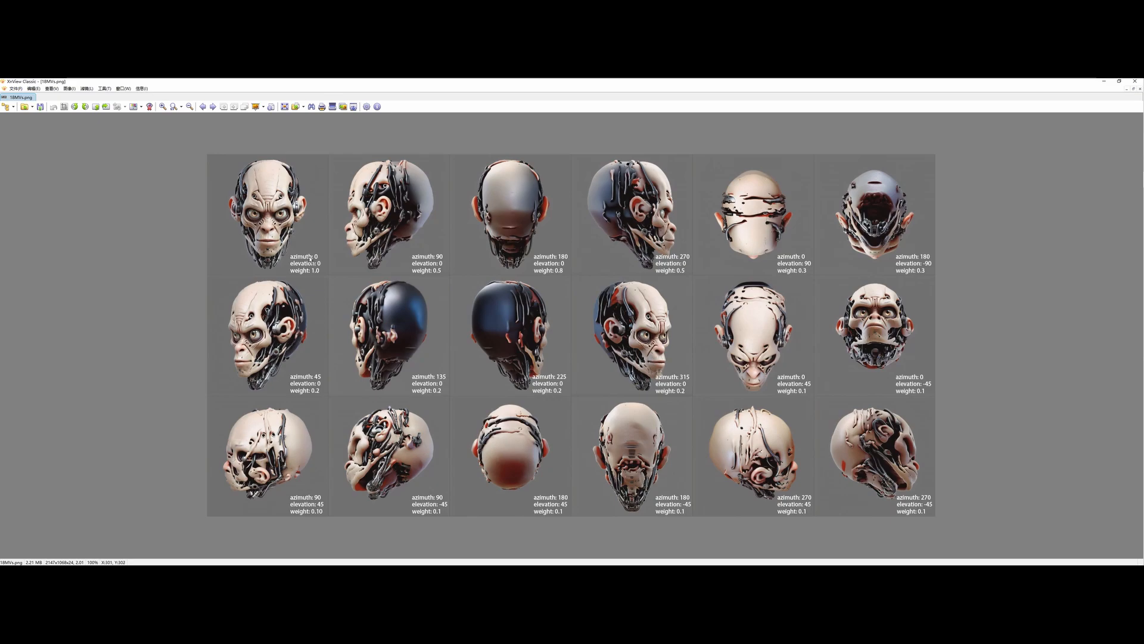
# Switch to the Notepad++ notes over the view grid image and examine the azimuths, elevations and weights rows
pyautogui.hotkey('alt', 'Tab')
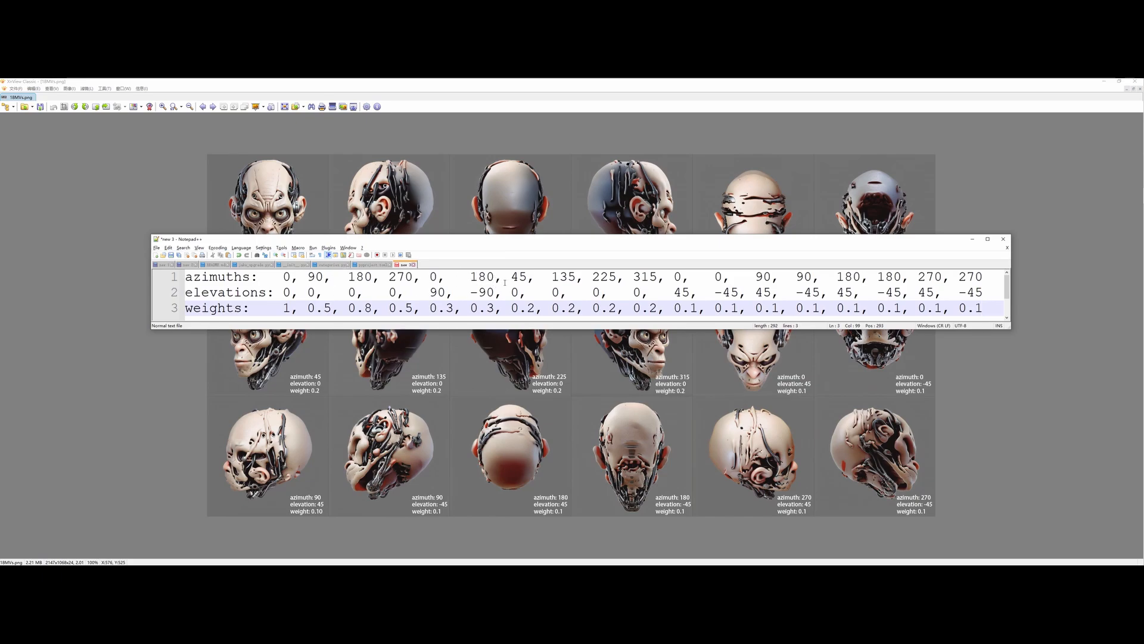
pyautogui.moveTo(533, 239); pyautogui.dragTo(528, 183)
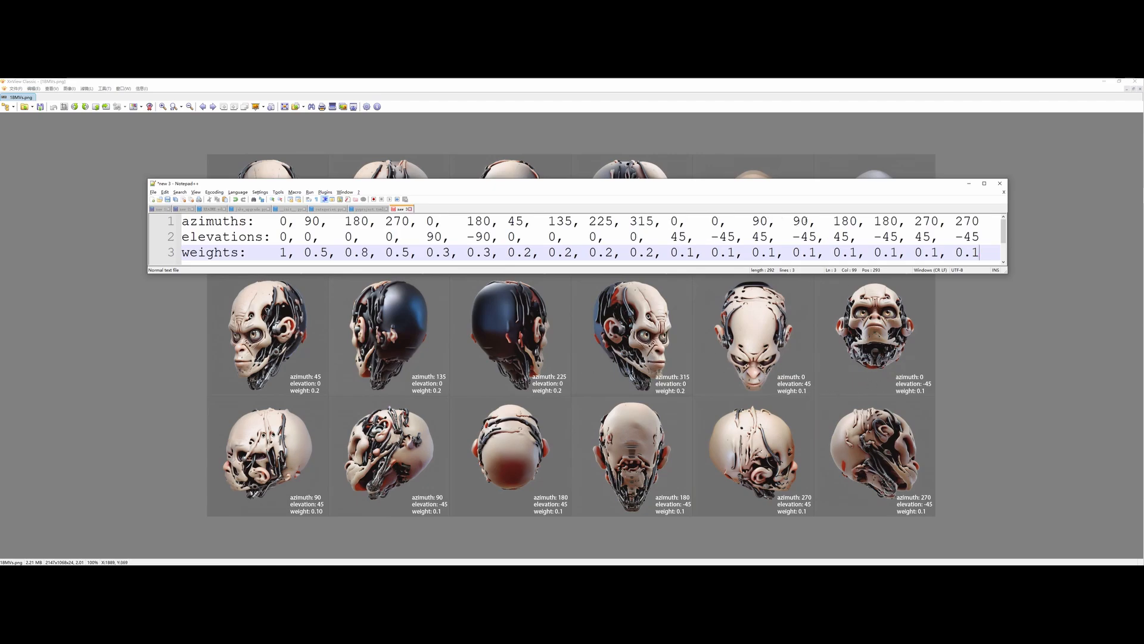
pyautogui.moveTo(239, 252); pyautogui.dragTo(182, 252)
pyautogui.click(247, 254)
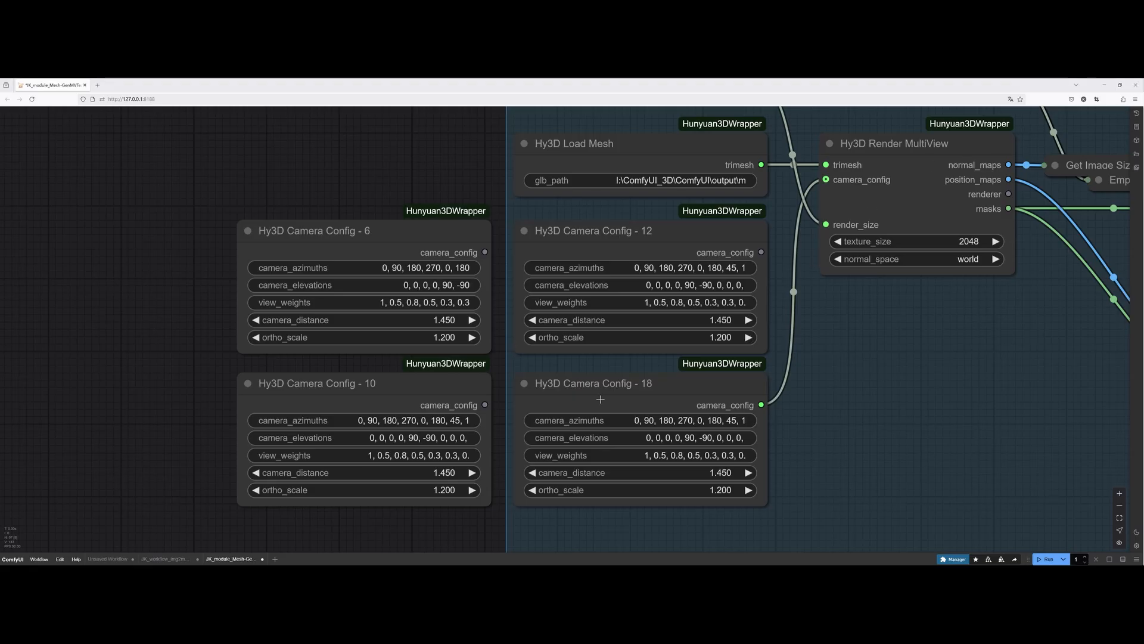
# Examine the normal map and position map previews up close in the two Save Image nodes
pyautogui.moveTo(907, 398); pyautogui.dragTo(486, 410)
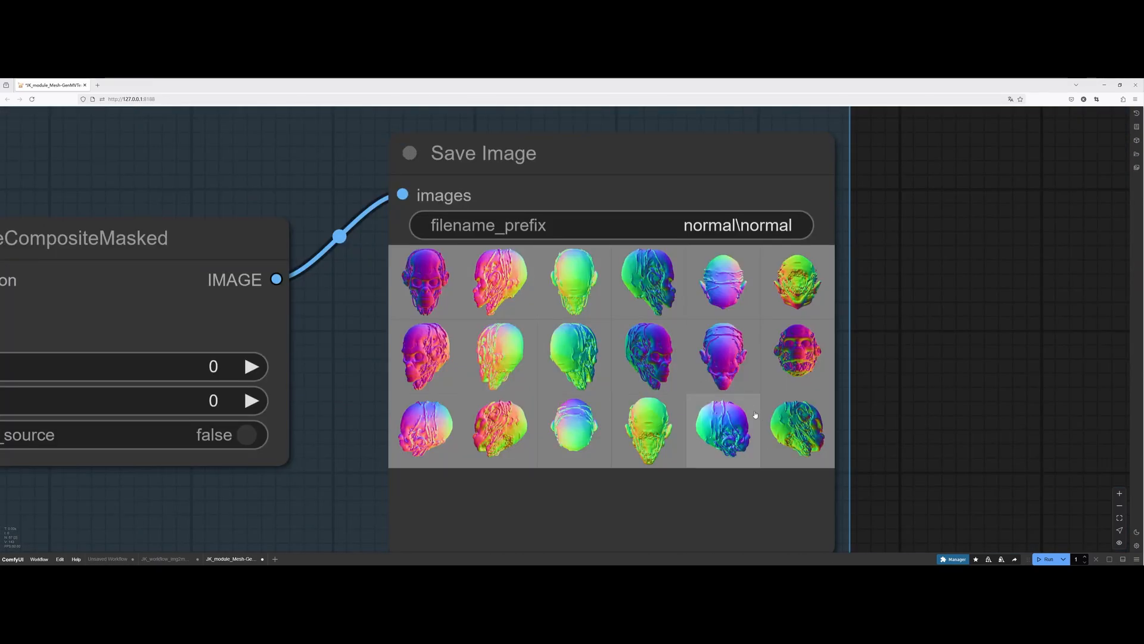
pyautogui.moveTo(891, 452); pyautogui.dragTo(886, 218)
pyautogui.moveTo(886, 457); pyautogui.dragTo(927, 261)
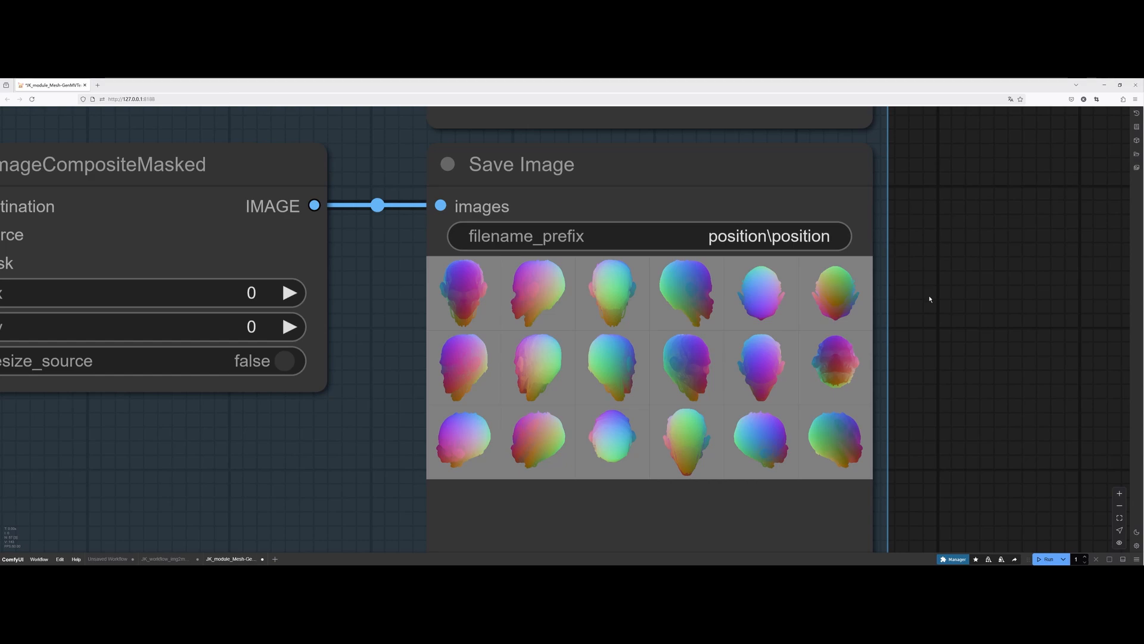
# Survey the img2mesh workflow from the Mesh Reconstruction and Mesh Optimization sections to MV Texture Refinement
pyautogui.scroll(-5, 933, 298)
pyautogui.moveTo(258, 289); pyautogui.dragTo(809, 412)
pyautogui.moveTo(604, 415); pyautogui.dragTo(797, 392)
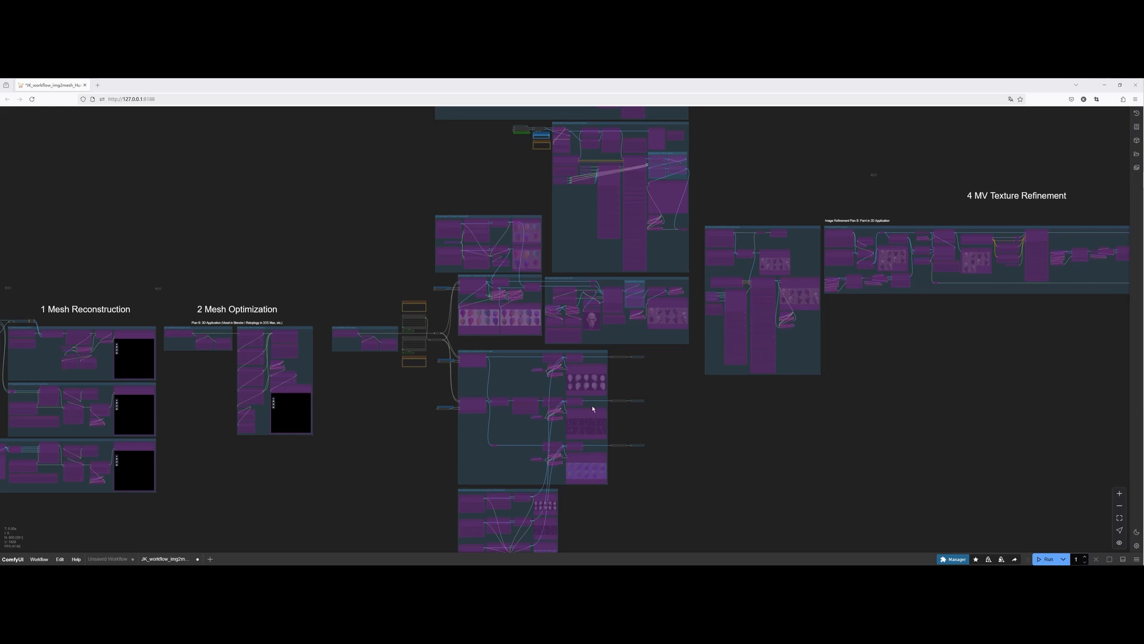
pyautogui.moveTo(462, 434); pyautogui.dragTo(620, 434)
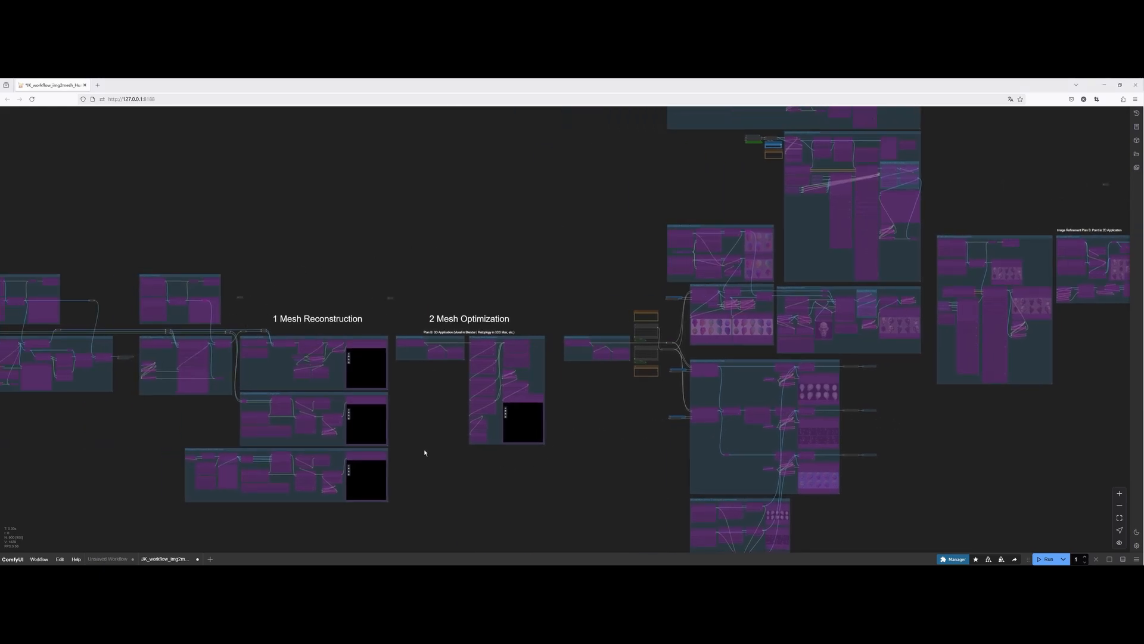
pyautogui.moveTo(618, 413); pyautogui.dragTo(518, 439)
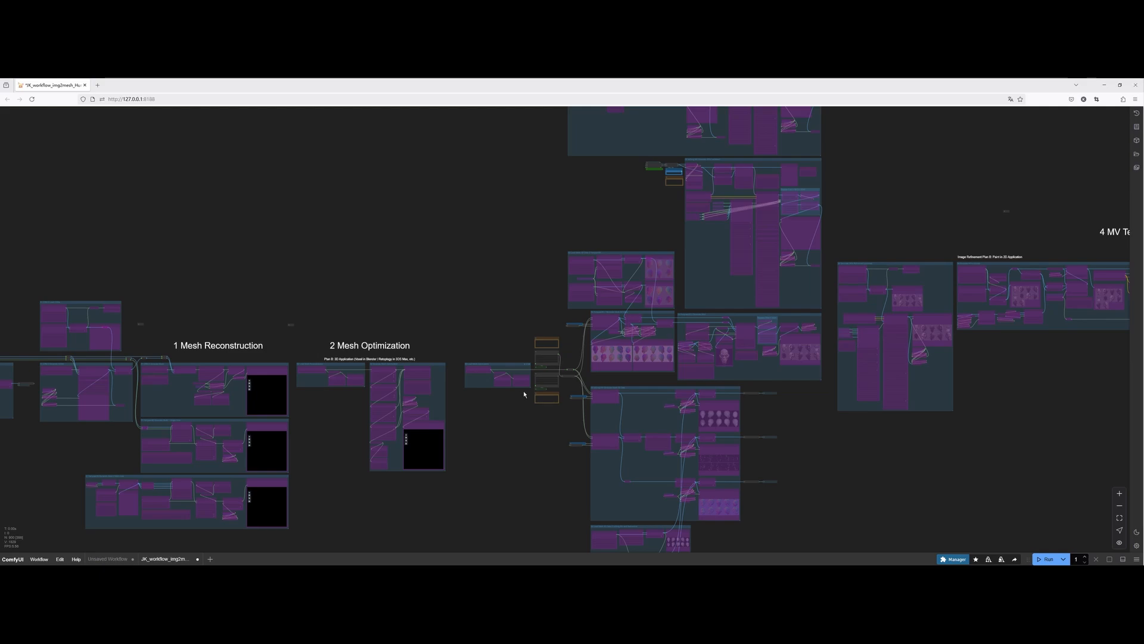
# Enable the 03 Load Mesh Optimization group beside the Hy3D Camera Config nodes
pyautogui.scroll(15, 524, 394)
pyautogui.moveTo(669, 326); pyautogui.dragTo(669, 295)
pyautogui.click(445, 376)
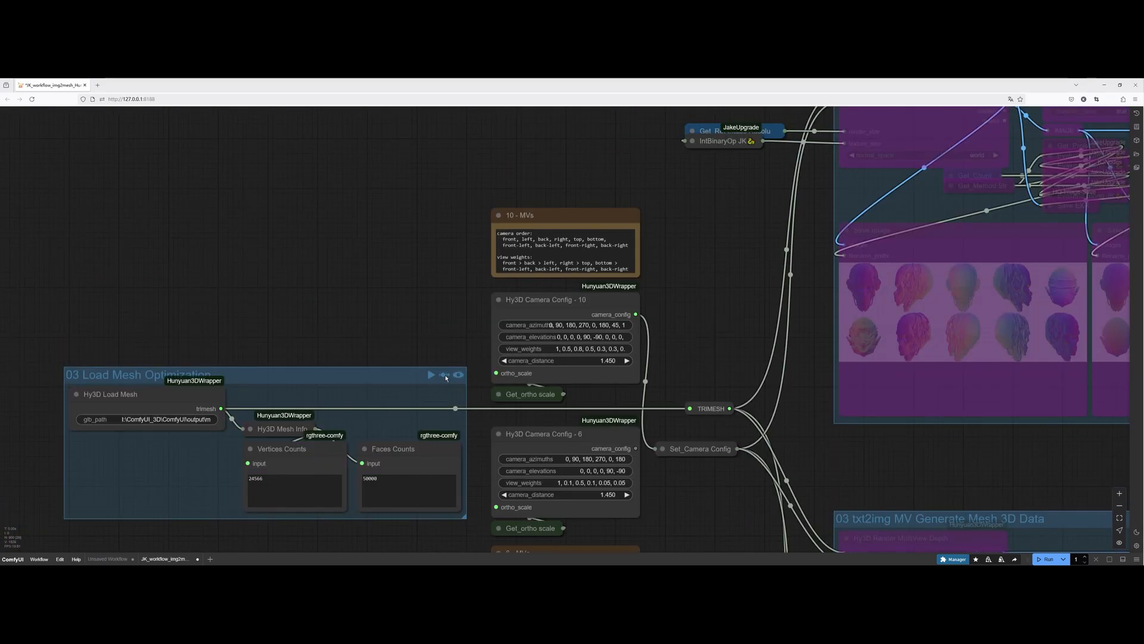
pyautogui.click(258, 376)
# Enable the 03 Hunyuan3D 1 Generate Mesh 3D Data group and examine its normal and position map previews
pyautogui.scroll(3, 682, 300)
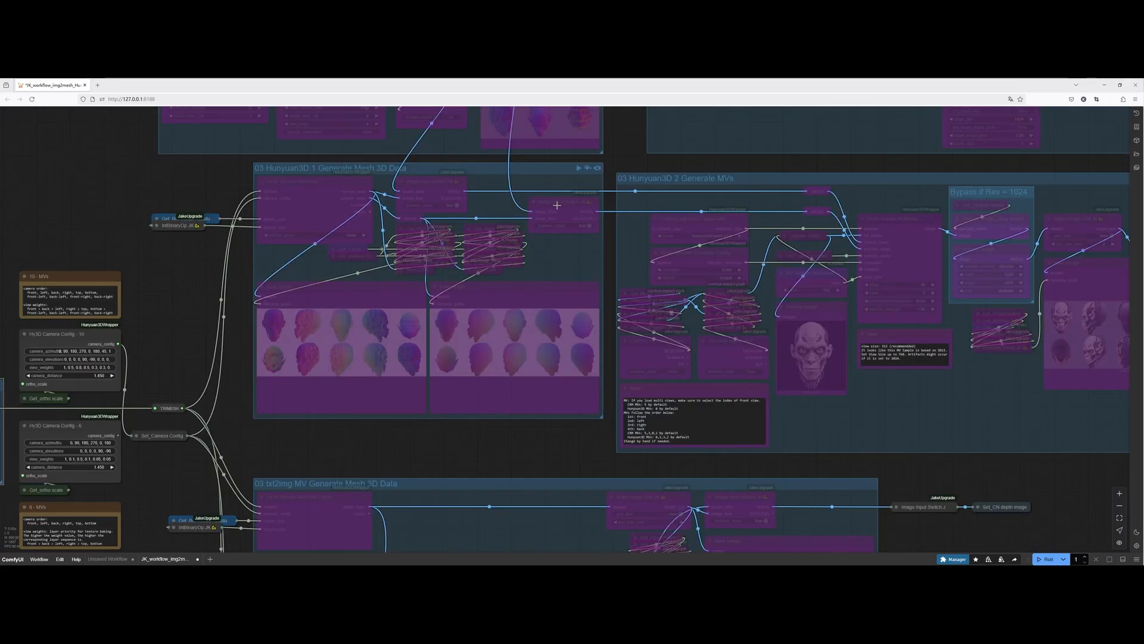
pyautogui.click(588, 168)
pyautogui.scroll(5, 218, 179)
pyautogui.moveTo(191, 360); pyautogui.dragTo(133, 256)
pyautogui.scroll(2, 132, 255)
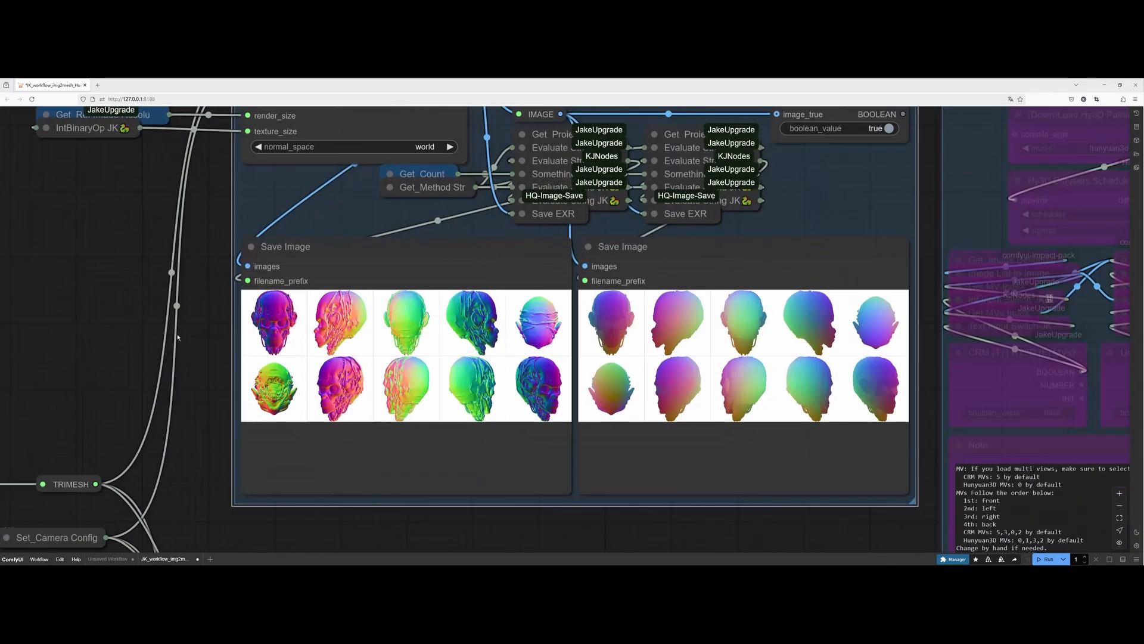
# Enable the loading group for saved normal and position views above 03 Hunyuan3D 1 Generate Mesh 3D Data
pyautogui.scroll(-3, 737, 229)
pyautogui.moveTo(800, 220); pyautogui.dragTo(560, 393)
pyautogui.scroll(-3, 561, 393)
pyautogui.moveTo(632, 203); pyautogui.dragTo(566, 169)
pyautogui.click(560, 129)
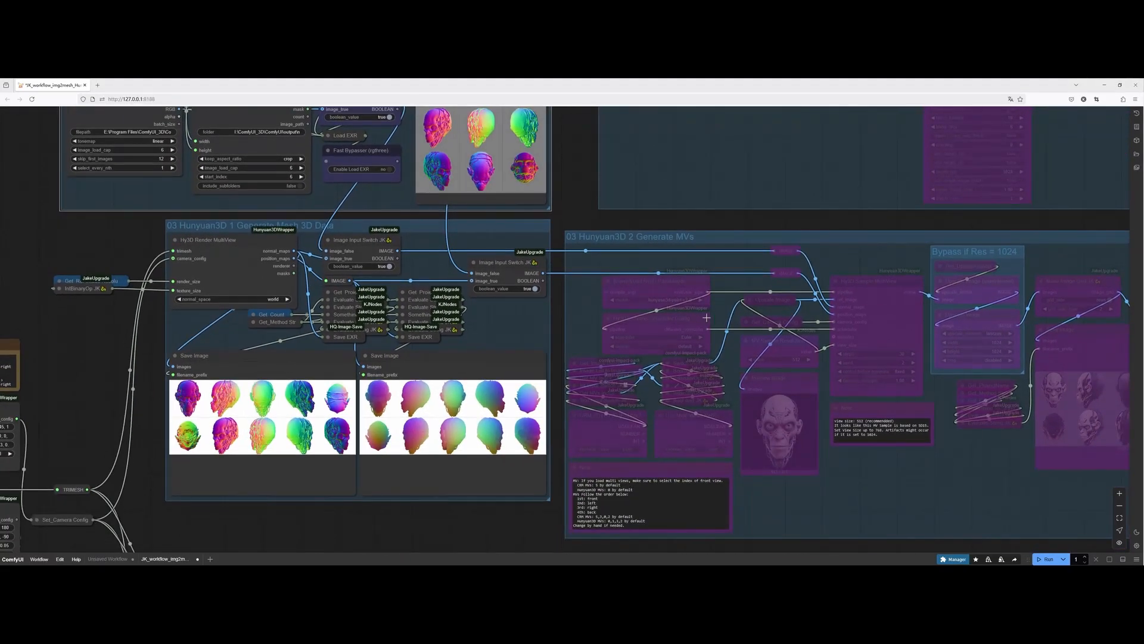
# Enable the 03 Hunyuan3D 2 Generate MVs group and examine the sampled head view grid in its Save Image node
pyautogui.moveTo(899, 482); pyautogui.dragTo(617, 471)
pyautogui.click(930, 224)
pyautogui.scroll(5, 553, 478)
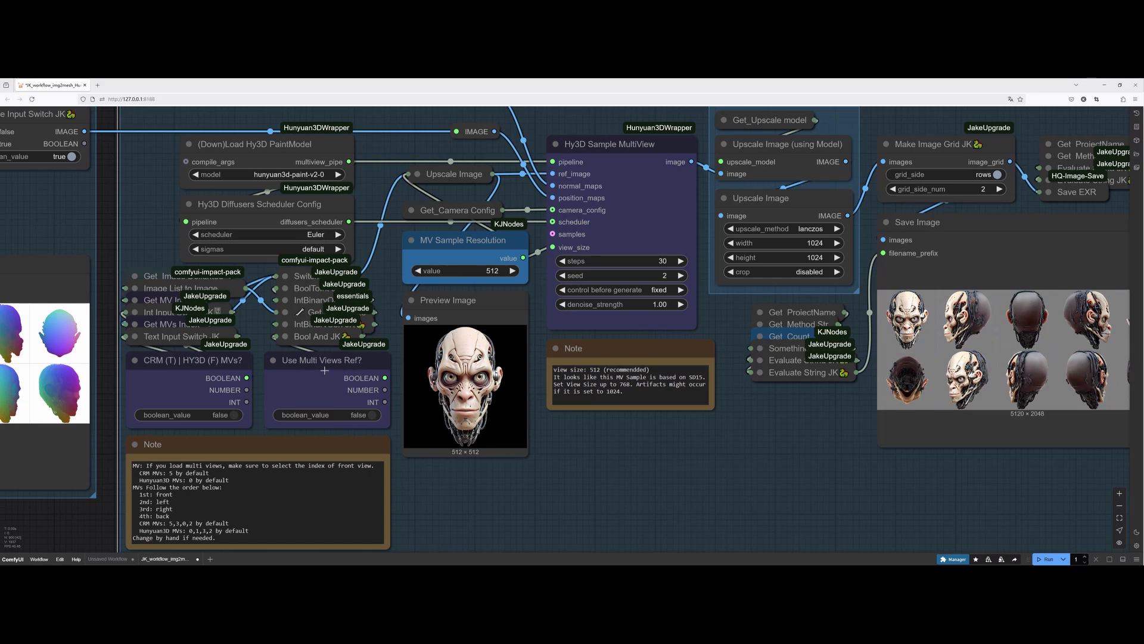
pyautogui.moveTo(835, 465); pyautogui.dragTo(453, 453)
pyautogui.scroll(3, 821, 377)
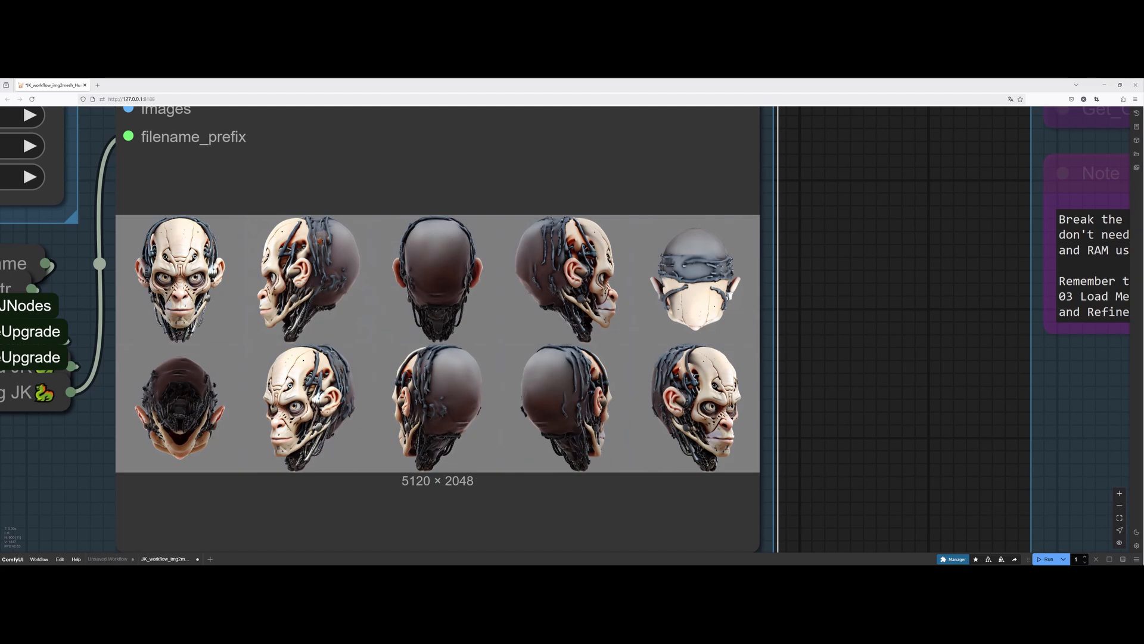
# Enable the optional 04 Generate MVs Refinement group and switch off Enable Load EXR in its Fast Bypasser
pyautogui.scroll(-2, 643, 394)
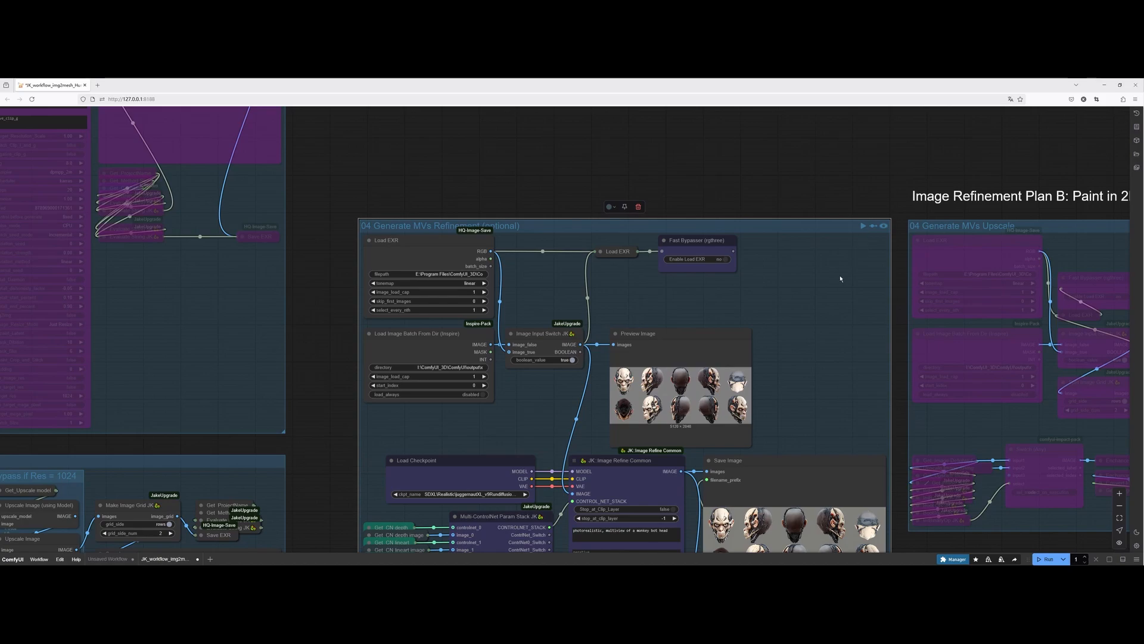
pyautogui.scroll(2, 806, 309)
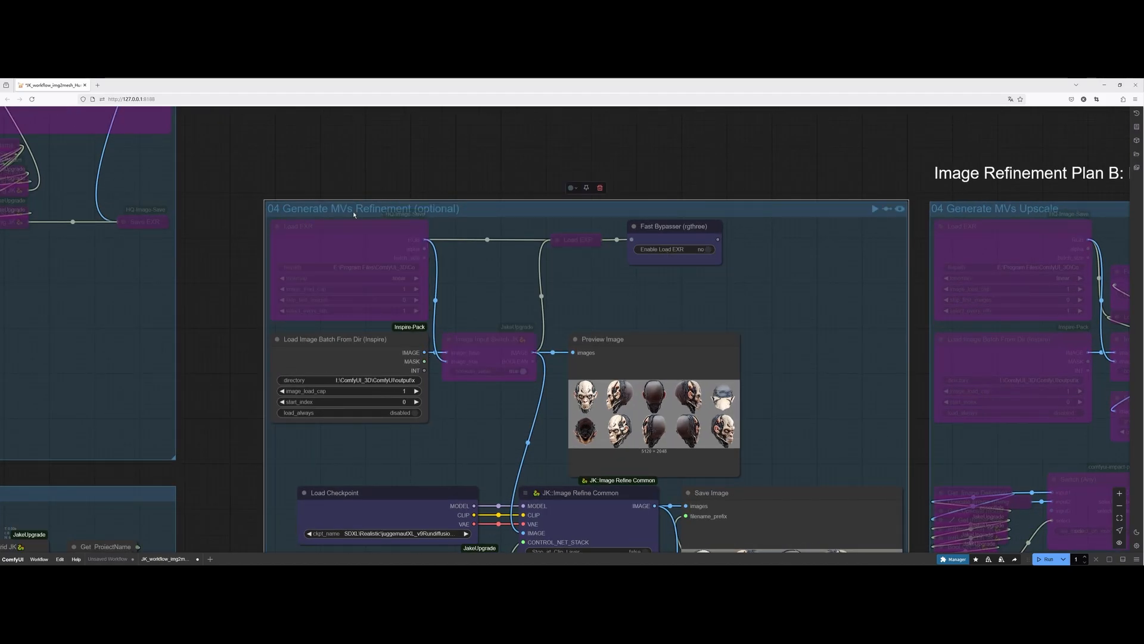
pyautogui.scroll(4, 469, 403)
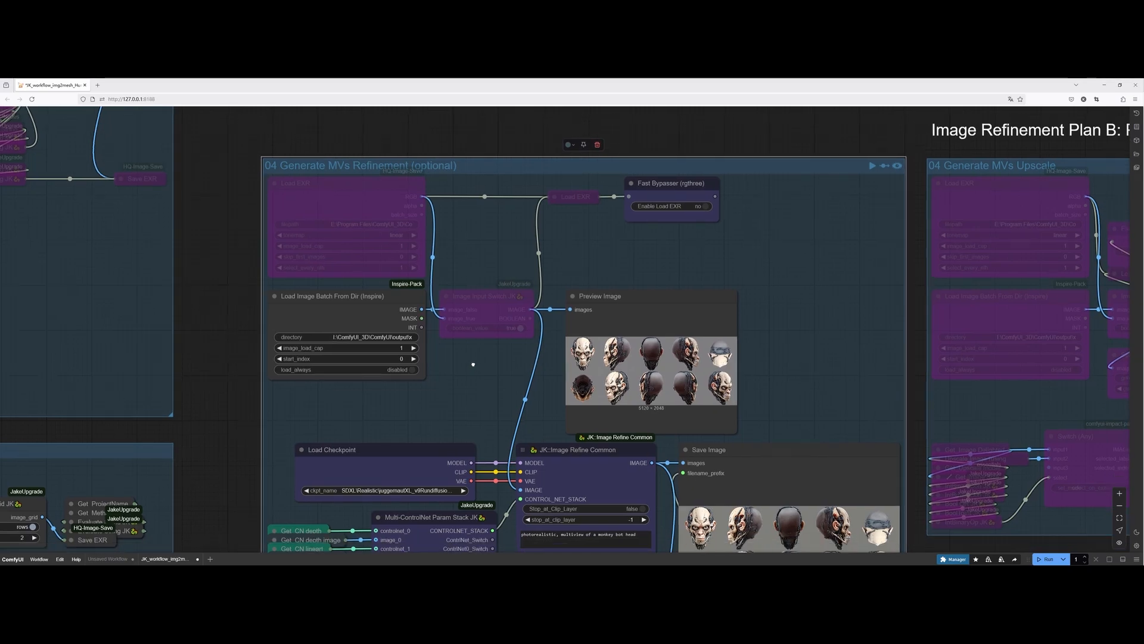
pyautogui.scroll(2, 462, 351)
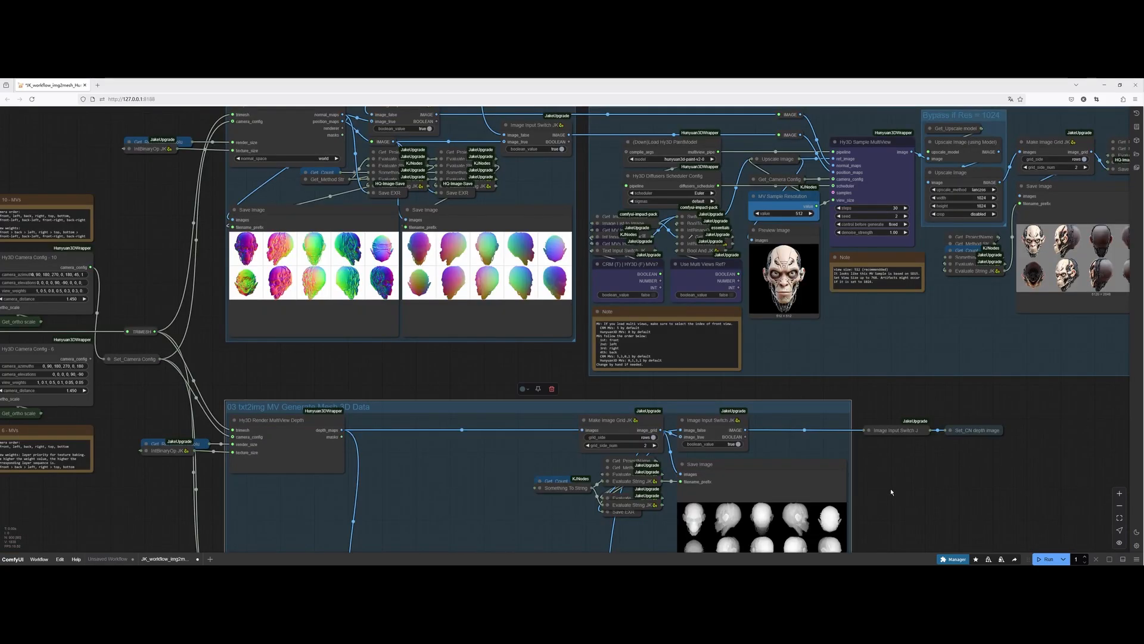
# Examine the depth, lineart and normal map previews in the 03 txt2img MV Generate Mesh 3D Data group
pyautogui.moveTo(890, 492); pyautogui.dragTo(876, 333)
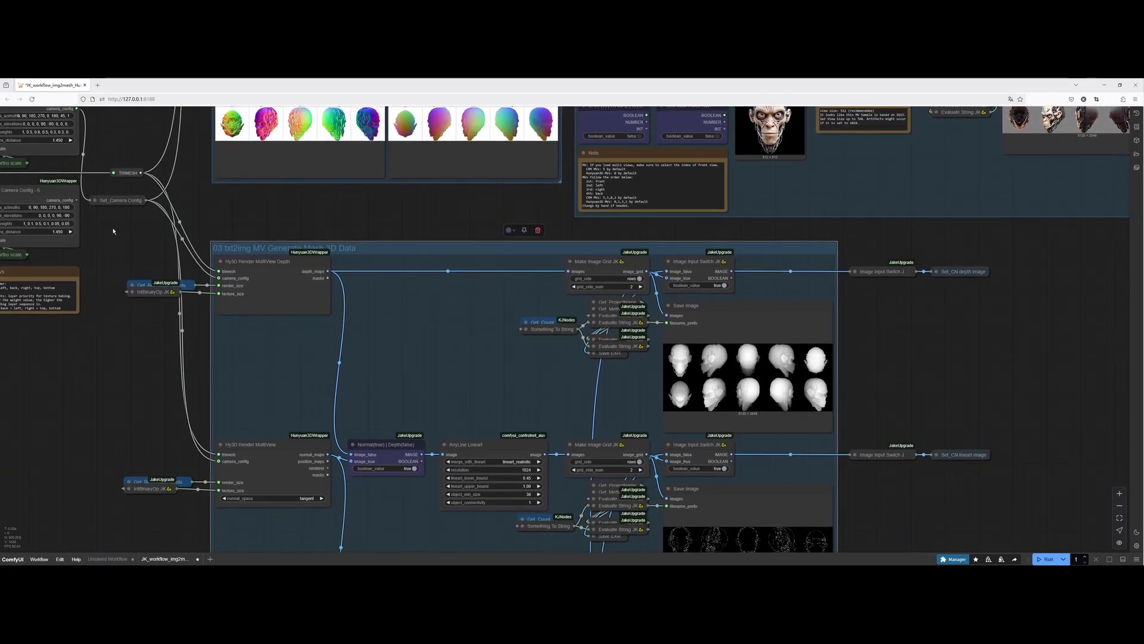
pyautogui.moveTo(113, 232); pyautogui.dragTo(171, 281)
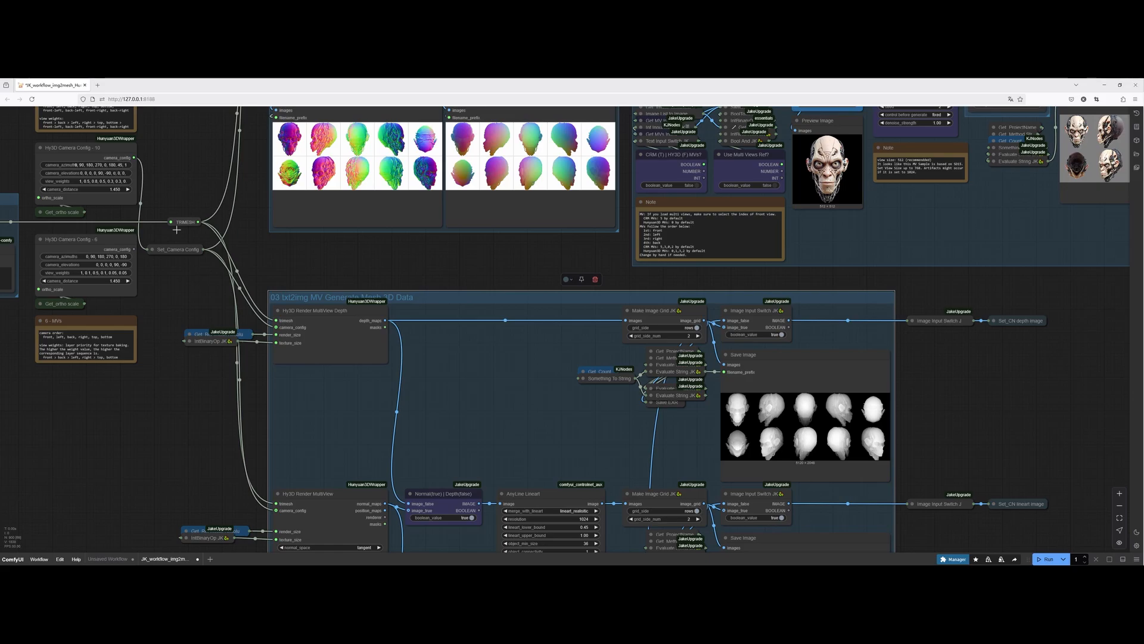
pyautogui.scroll(9, 917, 447)
pyautogui.scroll(-4, 906, 432)
pyautogui.moveTo(908, 438); pyautogui.dragTo(825, 218)
pyautogui.moveTo(845, 463); pyautogui.dragTo(883, 364)
pyautogui.moveTo(722, 541); pyautogui.dragTo(688, 261)
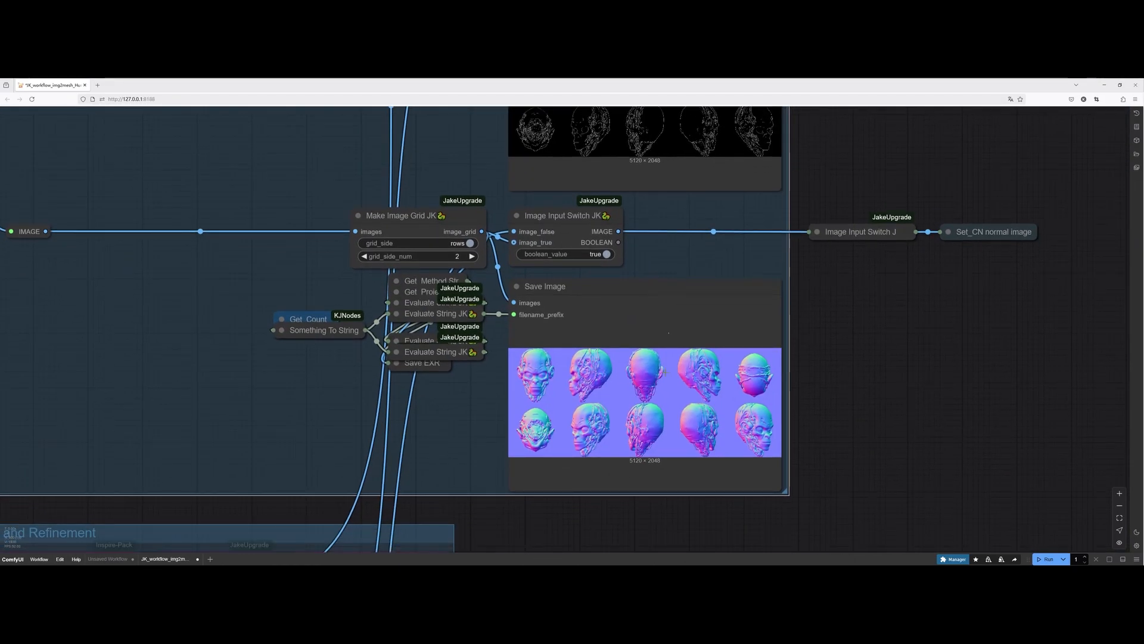
pyautogui.scroll(8, 680, 442)
pyautogui.scroll(-4, 895, 382)
pyautogui.scroll(-10, 895, 382)
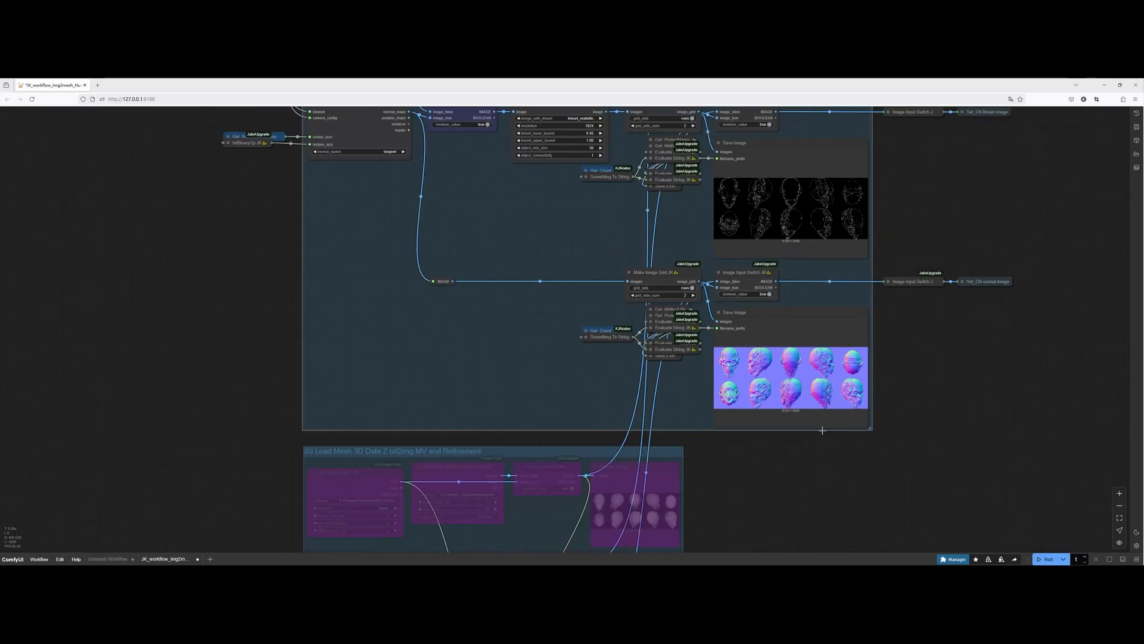
# Bypass the 03 txt2img MV Generate Mesh 3D Data group
pyautogui.moveTo(742, 457); pyautogui.dragTo(768, 304)
pyautogui.scroll(4, 695, 272)
pyautogui.moveTo(734, 397); pyautogui.dragTo(689, 545)
pyautogui.click(573, 491)
pyautogui.scroll(-7, 675, 429)
pyautogui.scroll(4, 648, 254)
pyautogui.click(640, 246)
# Bypass the 03 Hunyuan3D 2 Generate MVs and 03 Hunyuan3D 1 Generate Mesh 3D Data groups and the loading group above them
pyautogui.moveTo(769, 149); pyautogui.dragTo(714, 394)
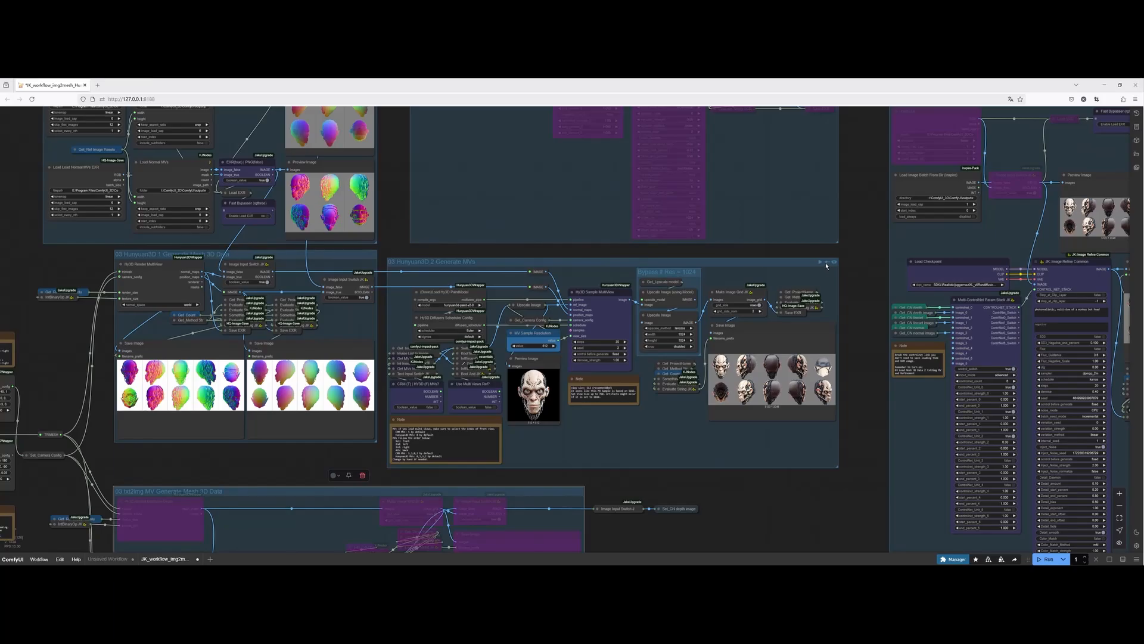
pyautogui.click(828, 260)
pyautogui.click(367, 252)
pyautogui.moveTo(388, 176); pyautogui.dragTo(386, 293)
pyautogui.click(369, 183)
# Bypass 04 Generate MVs Refinement after viewing its refined grid, and enable 04 Generate MVs Upscale with Enable Load EXR off
pyautogui.moveTo(817, 315); pyautogui.dragTo(381, 271)
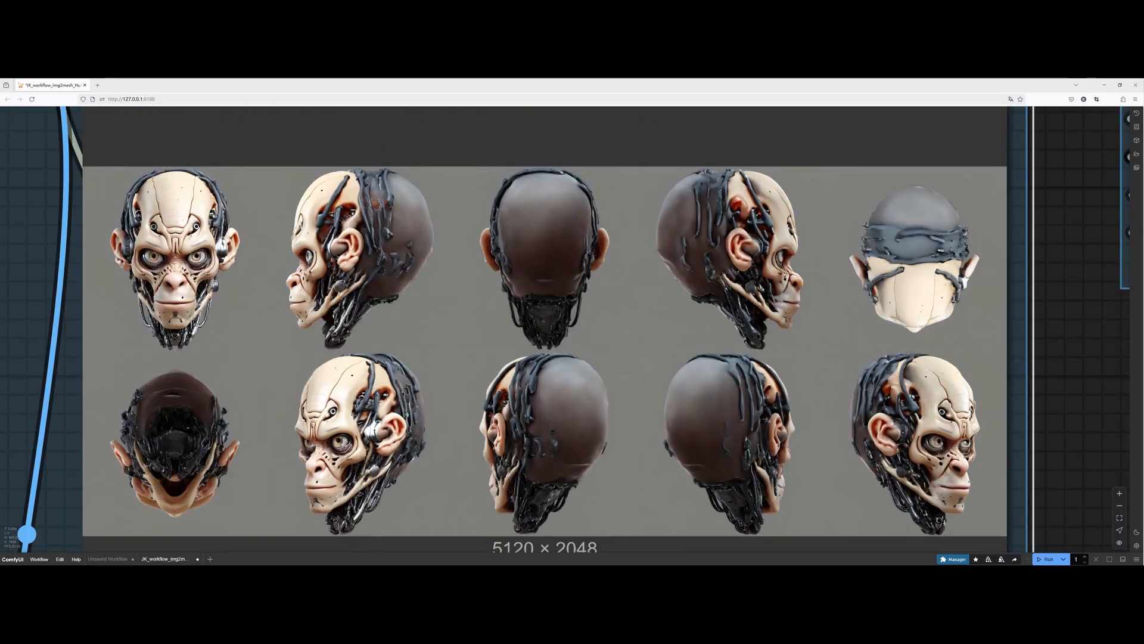
pyautogui.scroll(5, 310, 441)
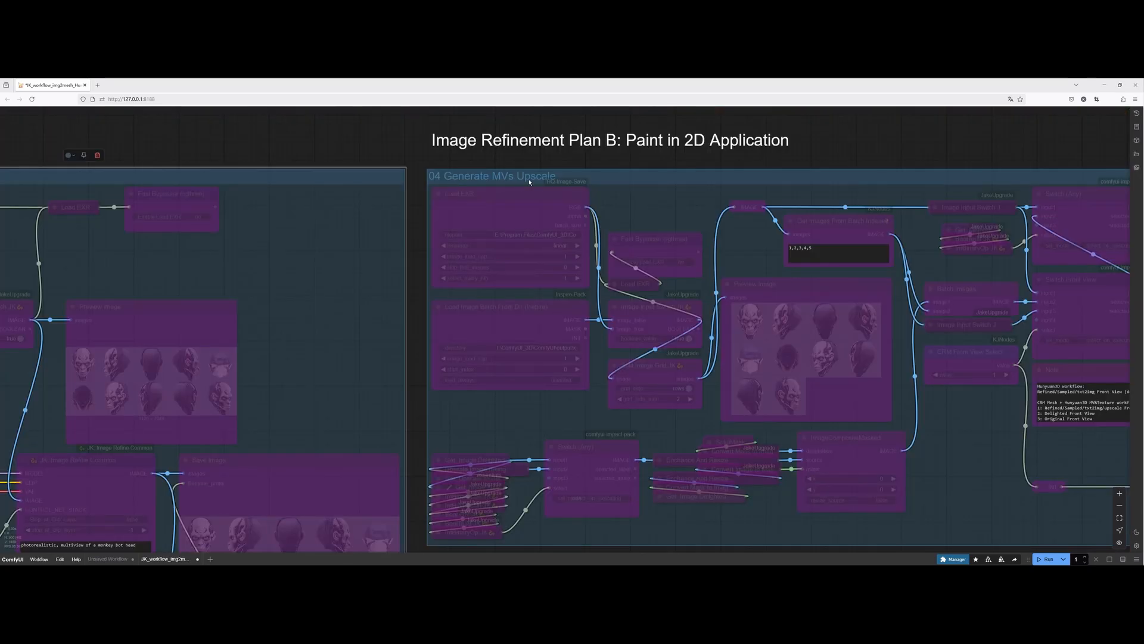
pyautogui.rightClick(623, 201)
pyautogui.click(660, 280)
pyautogui.moveTo(665, 209); pyautogui.dragTo(604, 195)
pyautogui.click(630, 249)
pyautogui.click(629, 248)
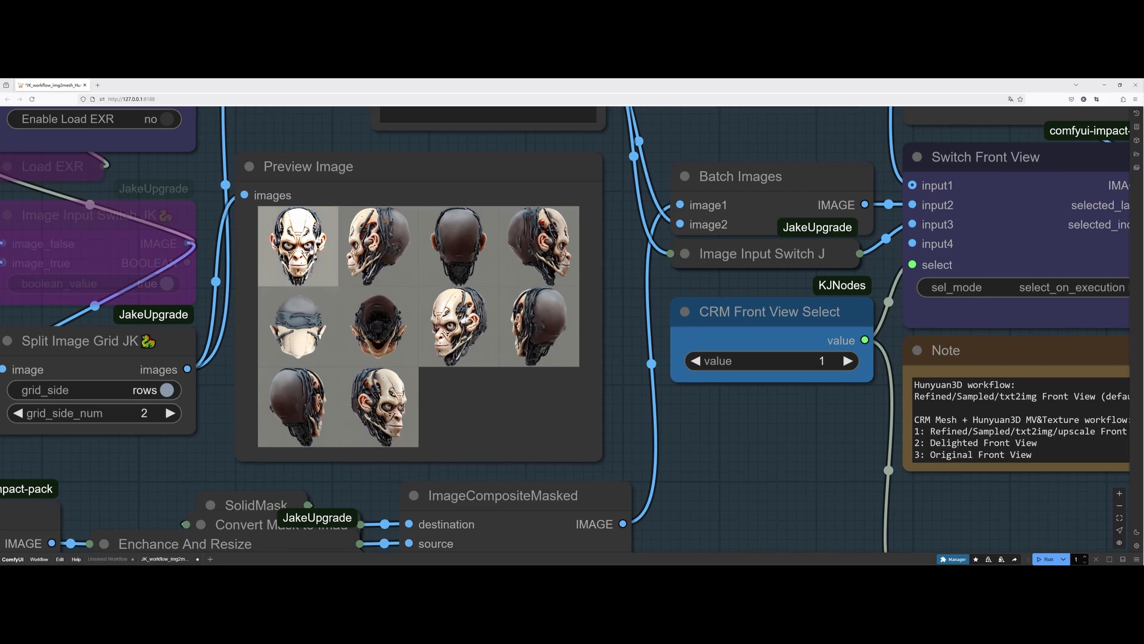
# View the first four split head views one at a time in the upscale group's Preview Image node, and return to the grid
pyautogui.click(301, 246)
pyautogui.click(582, 425)
pyautogui.click(583, 424)
pyautogui.click(583, 425)
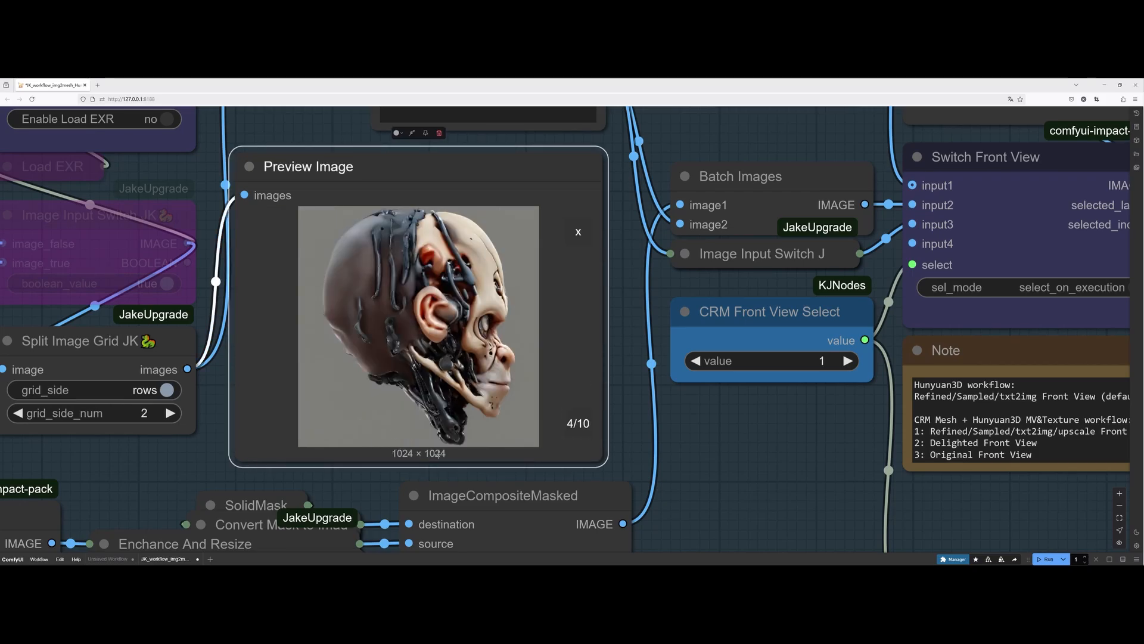
pyautogui.click(578, 232)
# Review the upscale group's checkpoint, prompt and Ultimate SD Upscale nodes
pyautogui.scroll(-3, 733, 457)
pyautogui.moveTo(734, 467); pyautogui.dragTo(387, 458)
pyautogui.moveTo(810, 432); pyautogui.dragTo(465, 428)
pyautogui.scroll(3, 714, 227)
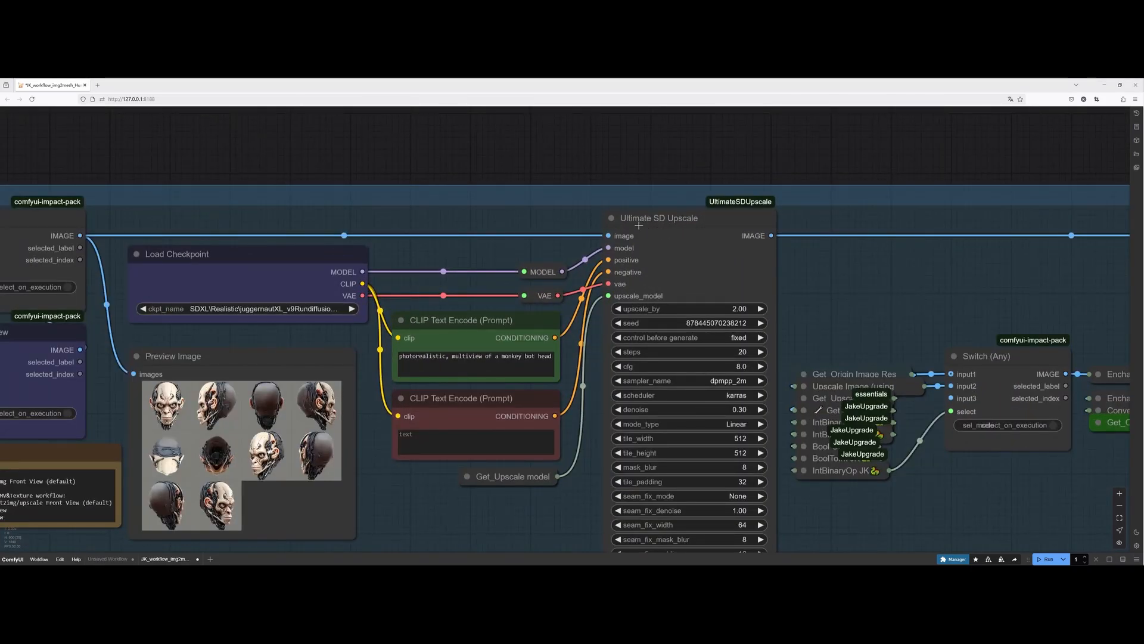
pyautogui.moveTo(883, 321); pyautogui.dragTo(685, 257)
pyautogui.scroll(-5, 685, 257)
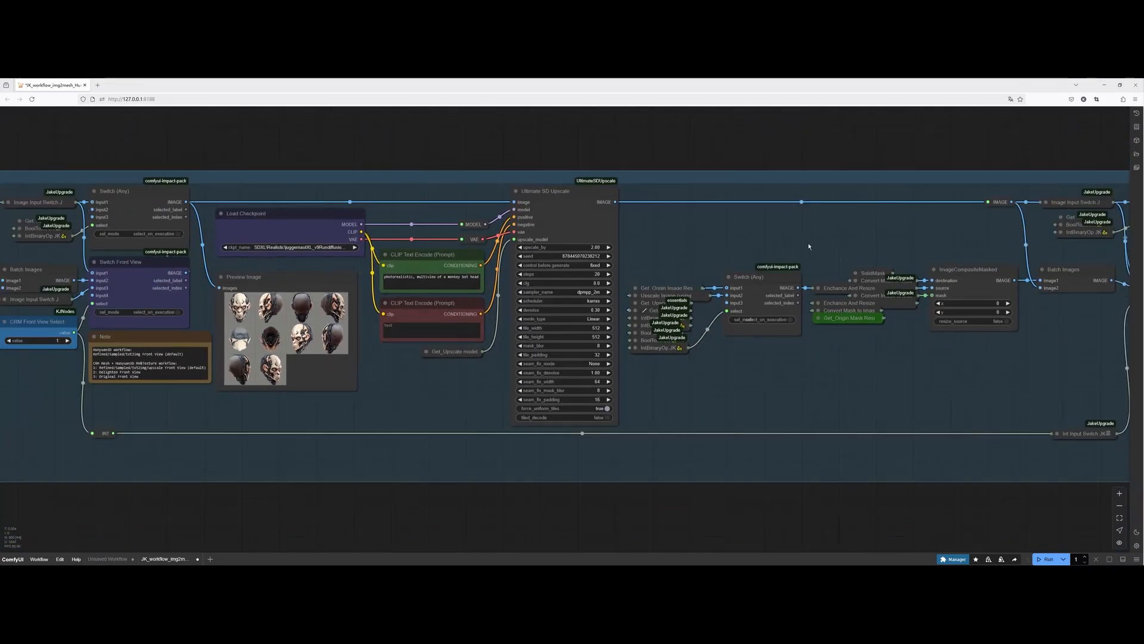
# Browse the upscaled head views one at a time in the upscale group's Save Image node, and return to the grid
pyautogui.moveTo(1029, 372); pyautogui.dragTo(605, 383)
pyautogui.scroll(3, 781, 418)
pyautogui.scroll(9, 781, 418)
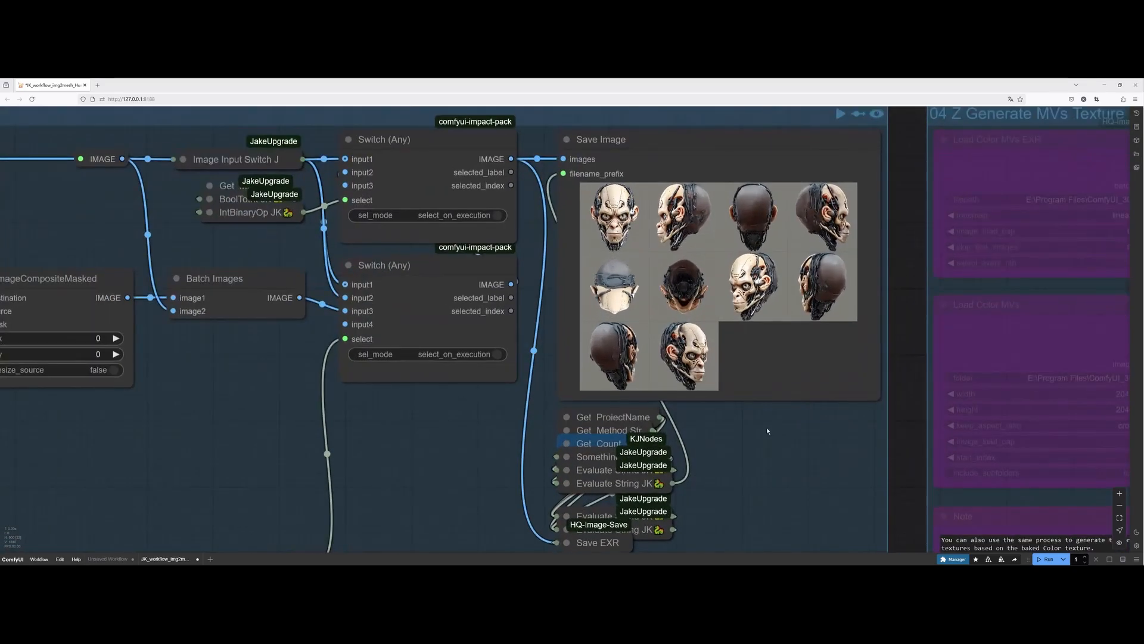
pyautogui.click(741, 447)
pyautogui.scroll(3, 809, 437)
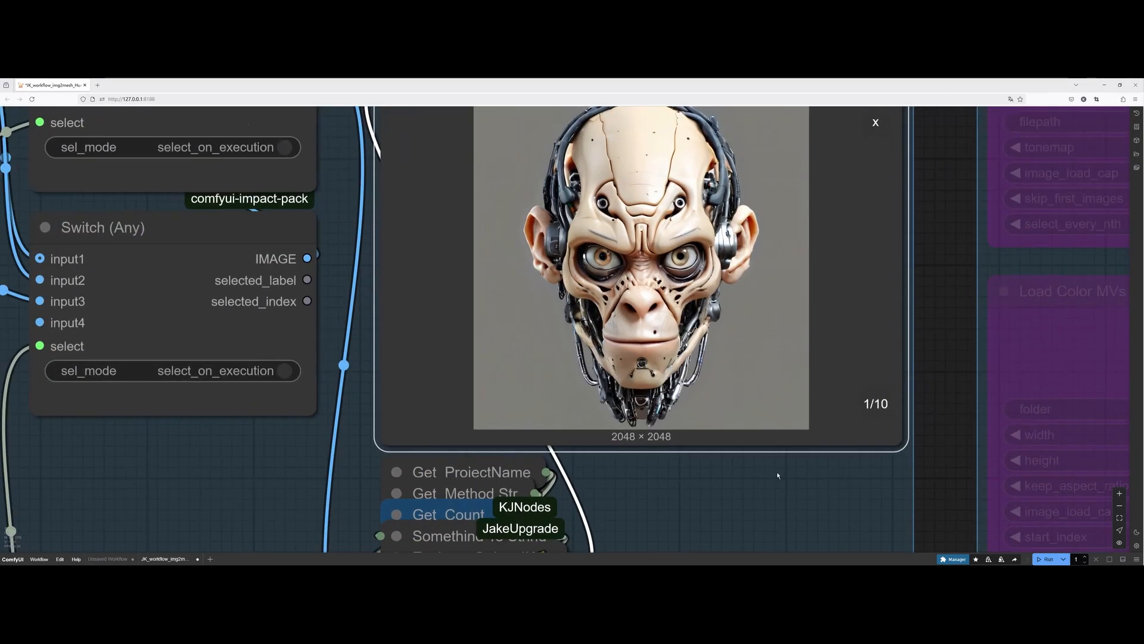
pyautogui.moveTo(894, 409); pyautogui.dragTo(887, 504)
pyautogui.click(887, 504)
pyautogui.click(886, 505)
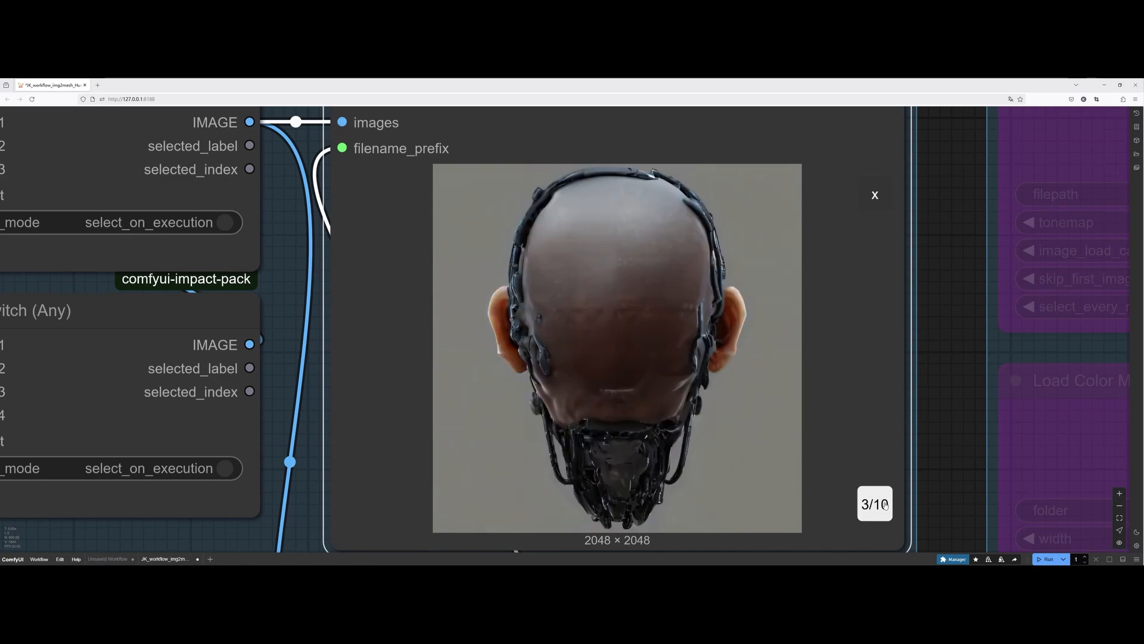
pyautogui.click(886, 504)
pyautogui.click(875, 195)
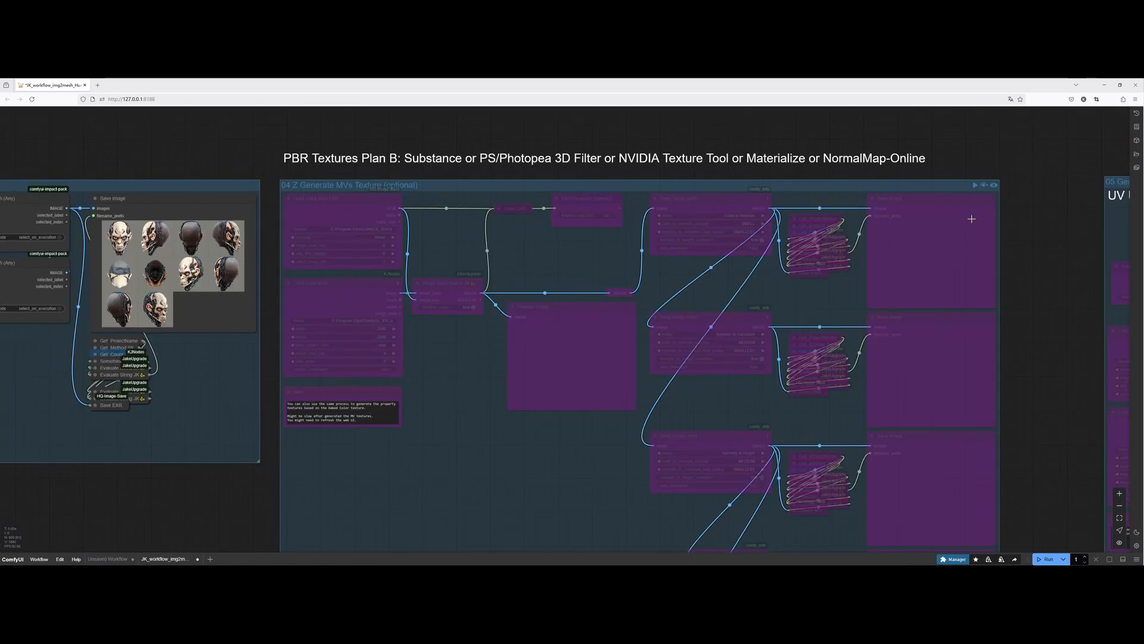
# Enable the optional 04 Z Generate MVs Texture group to view its nodes, and bypass it again
pyautogui.click(985, 186)
pyautogui.scroll(-1, 900, 212)
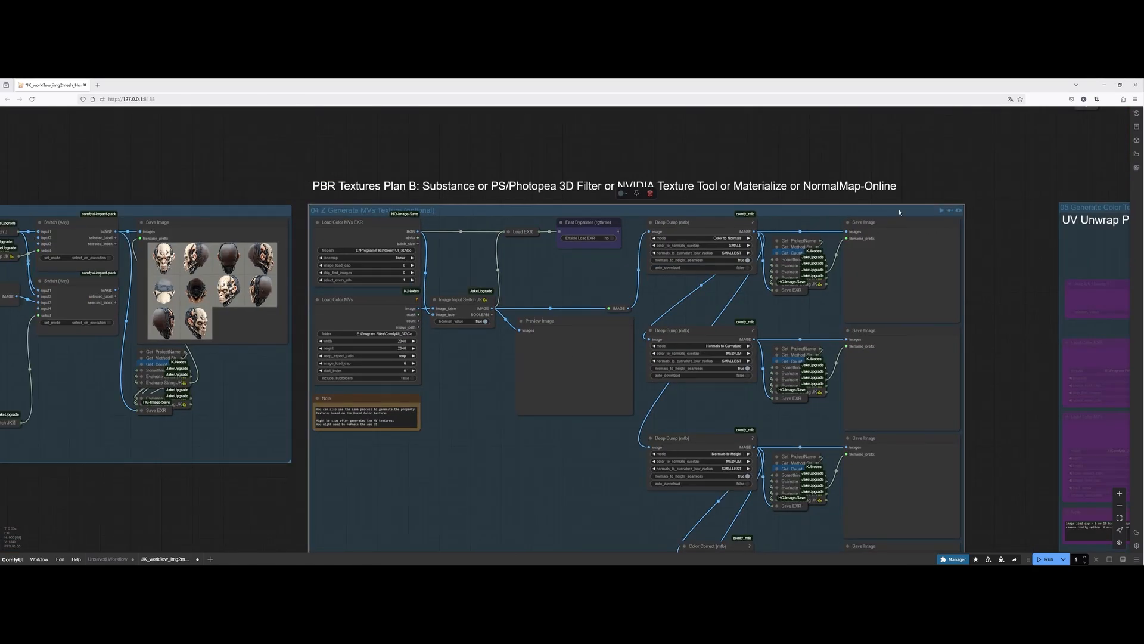
pyautogui.click(951, 211)
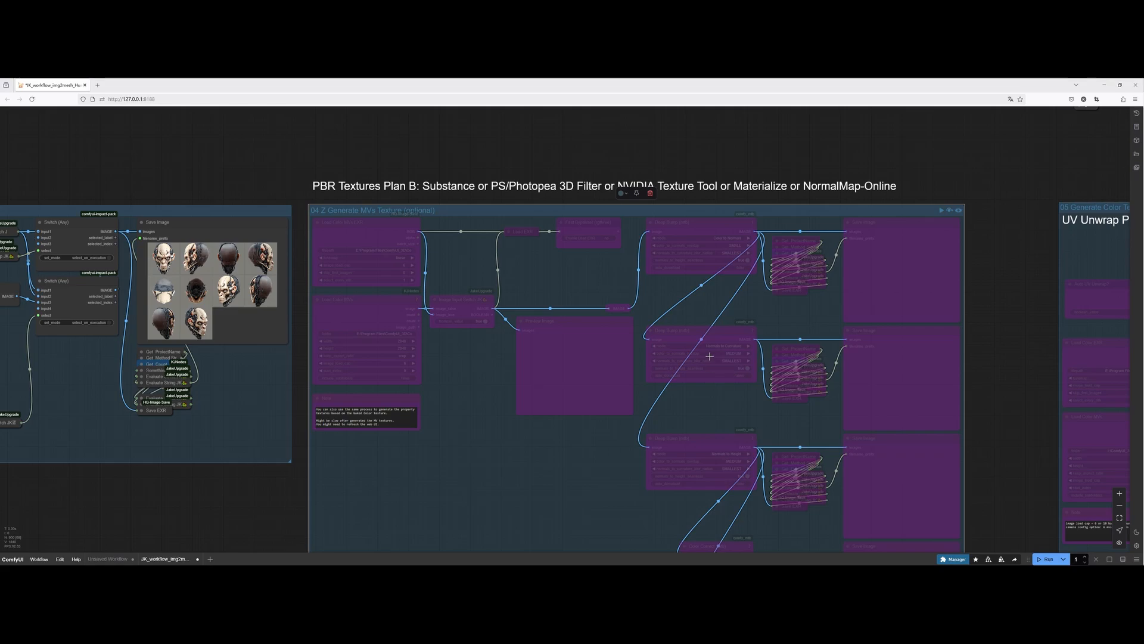
# Go to the 5 Final Texture Generation section and enable the 05 Generate Color Texture group
pyautogui.press('5')
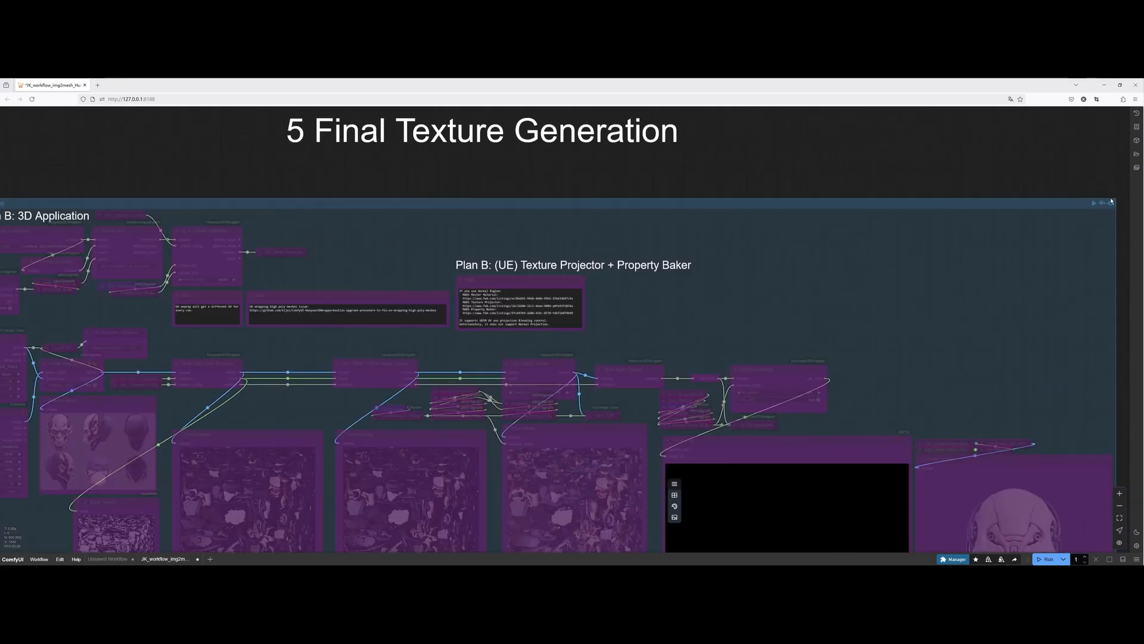
pyautogui.moveTo(612, 343); pyautogui.dragTo(871, 255)
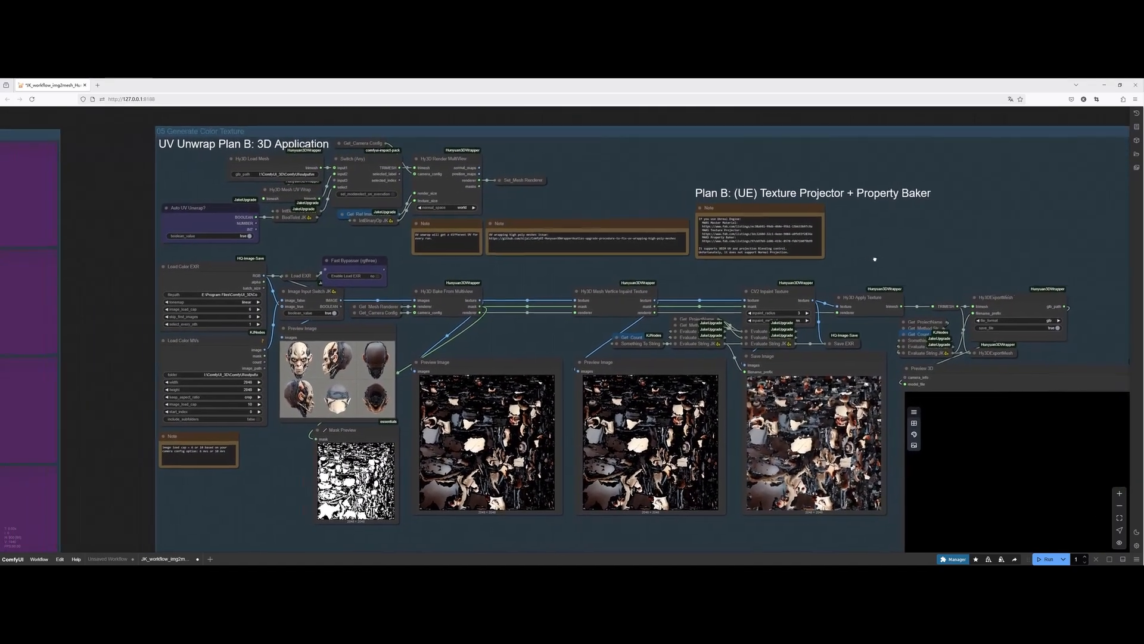
pyautogui.scroll(5, 317, 403)
pyautogui.scroll(1, 317, 402)
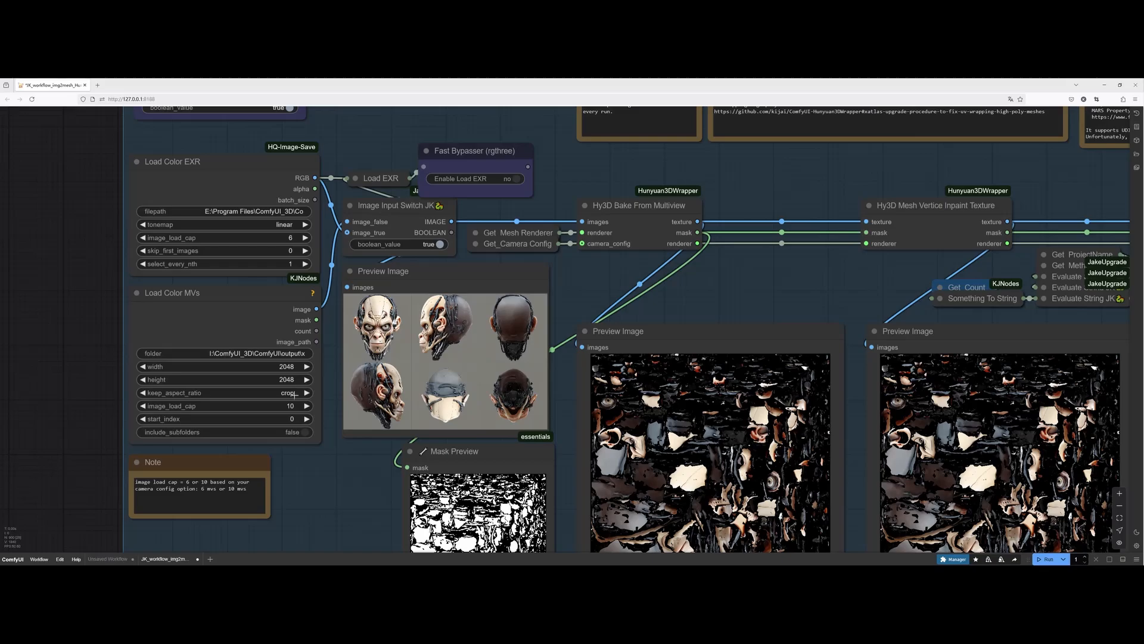
# Review the color texture nodes, comparing the baked and inpainted texture previews with the 3D and reference image previews
pyautogui.scroll(3, 325, 439)
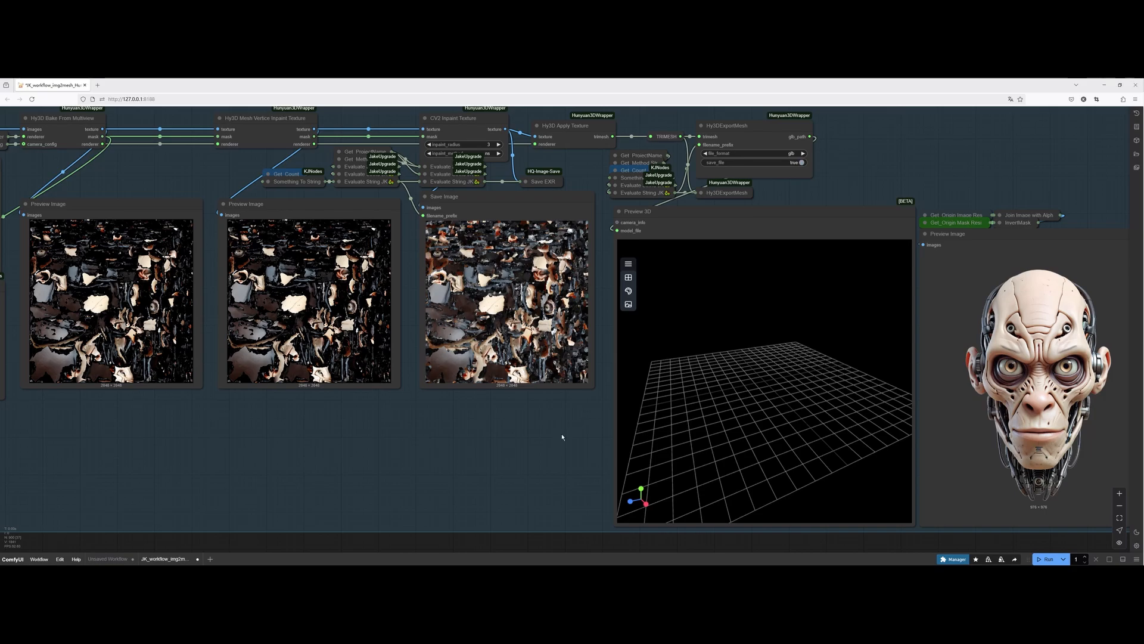
pyautogui.moveTo(331, 451); pyautogui.dragTo(684, 478)
pyautogui.moveTo(226, 401); pyautogui.dragTo(476, 465)
pyautogui.scroll(5, 557, 457)
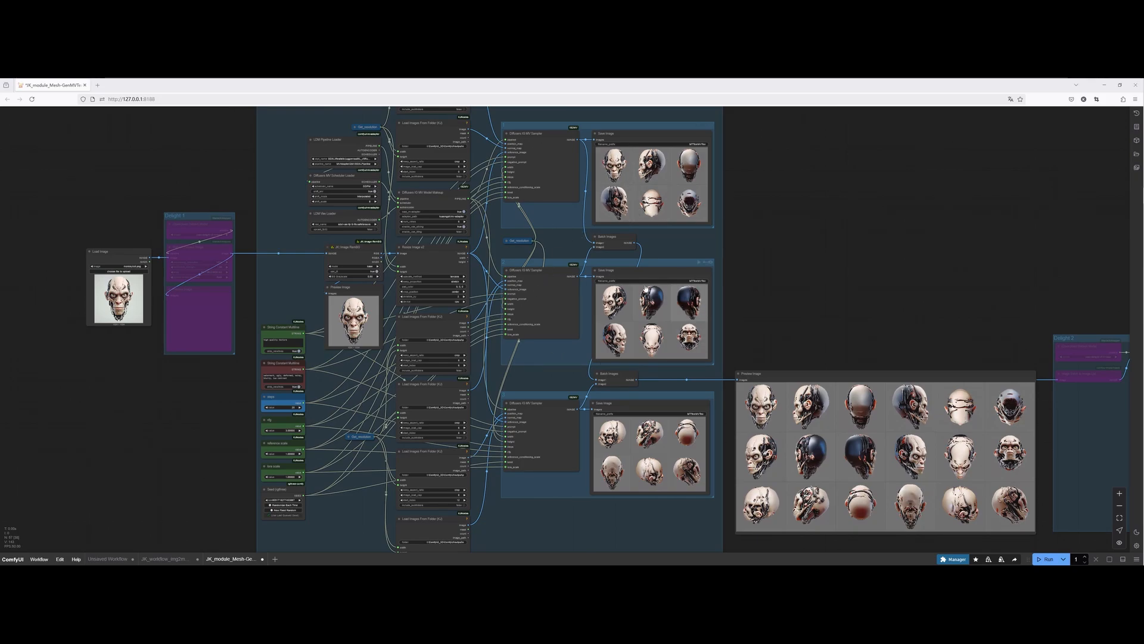
# Examine how the three Diffusers IG MV Sampler groups connect to their image loaders, batch nodes and combined preview
pyautogui.scroll(5, 531, 403)
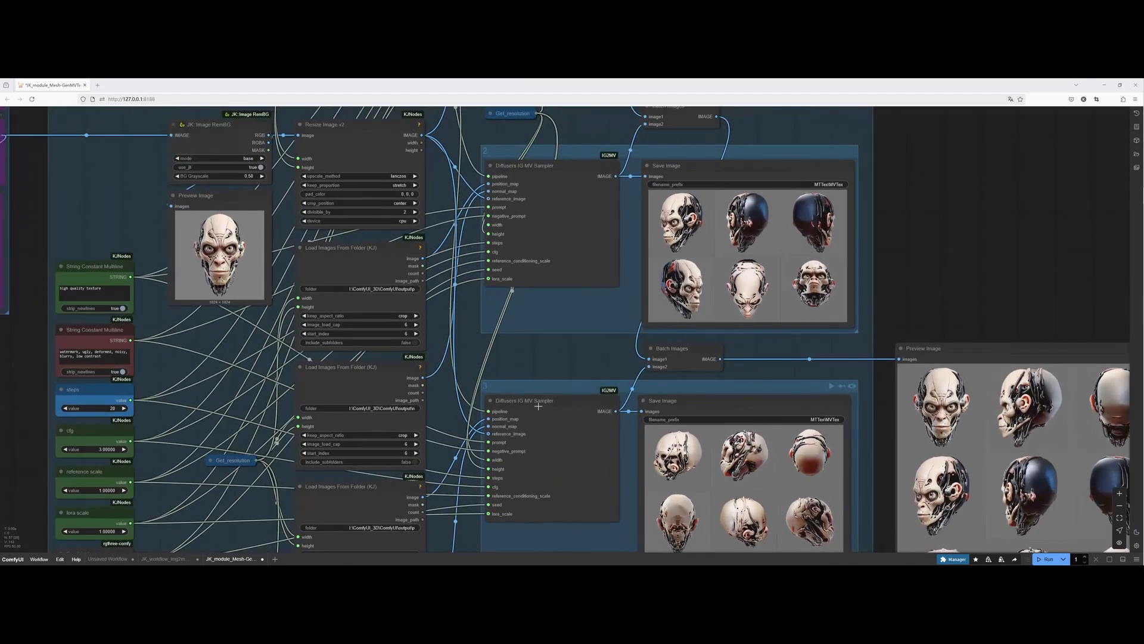
pyautogui.scroll(3, 537, 406)
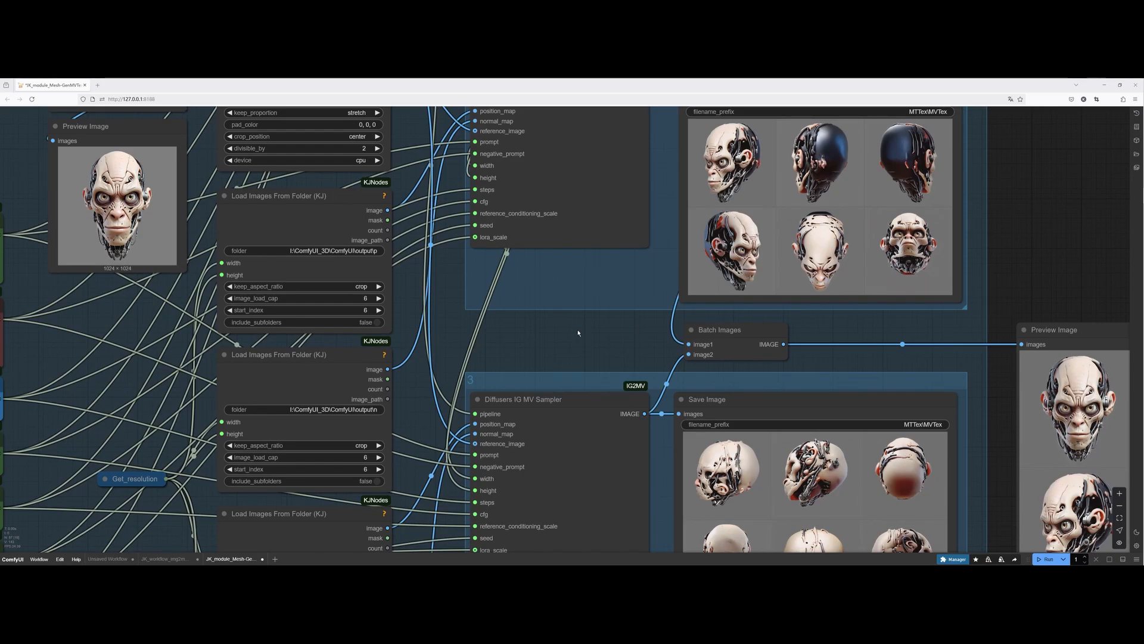
pyautogui.moveTo(577, 333); pyautogui.dragTo(577, 398)
pyautogui.scroll(-3, 576, 395)
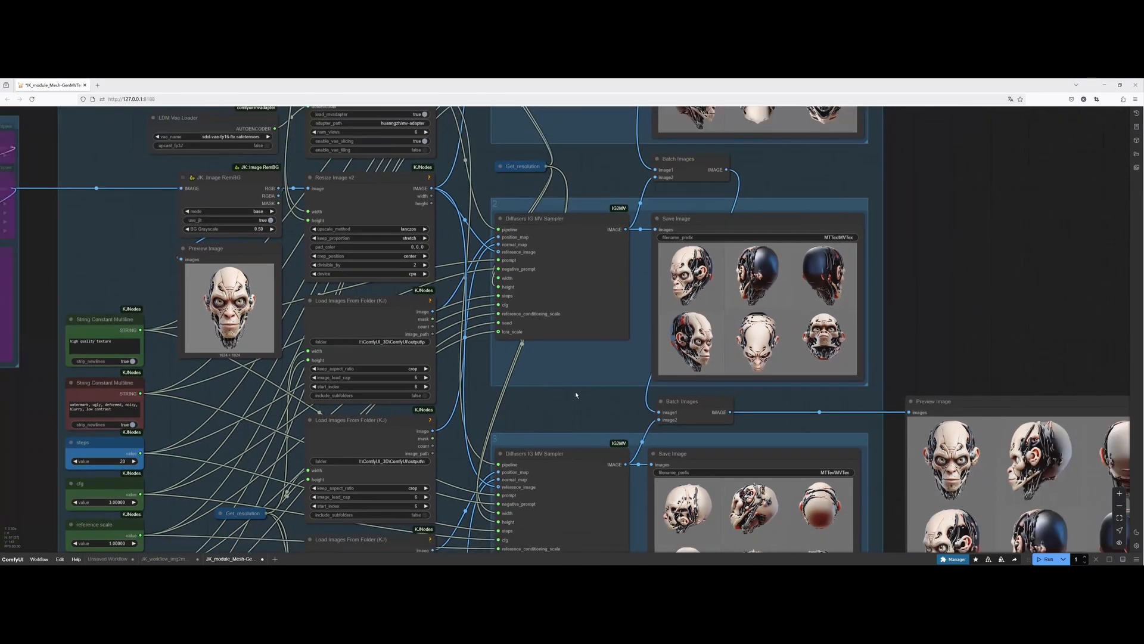
pyautogui.moveTo(920, 199); pyautogui.dragTo(890, 400)
pyautogui.moveTo(891, 245); pyautogui.dragTo(898, 311)
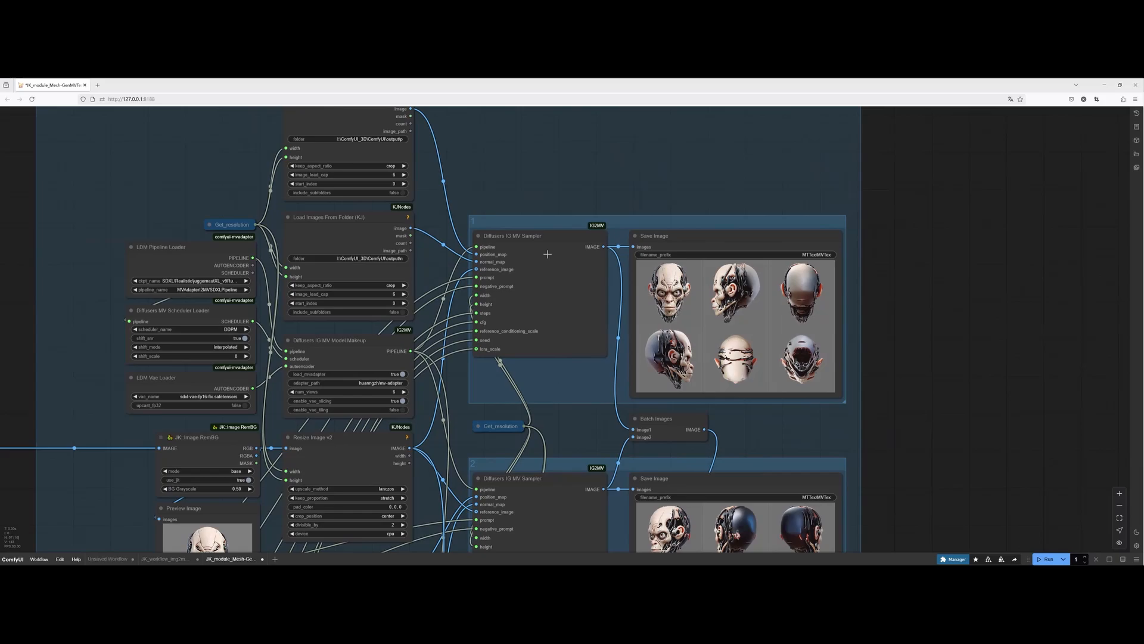
pyautogui.scroll(4, 547, 254)
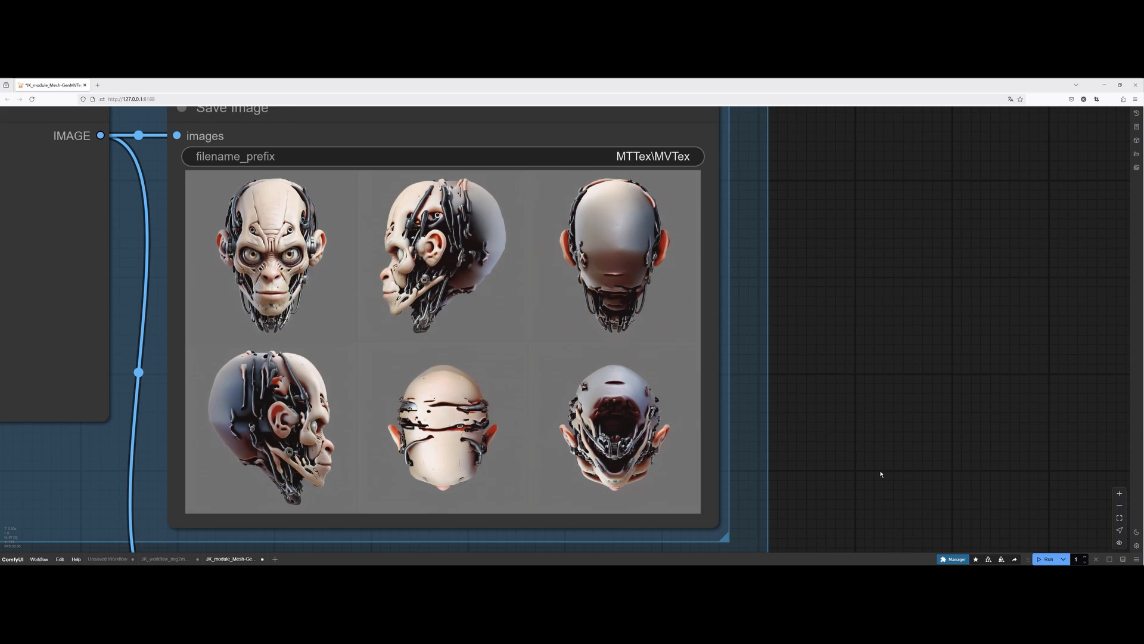
# Inspect the generated head views in the Save Image nodes of all three multi-view sampler groups at close range
pyautogui.moveTo(882, 474); pyautogui.dragTo(869, 293)
pyautogui.scroll(-2, 852, 442)
pyautogui.moveTo(852, 443); pyautogui.dragTo(861, 235)
pyautogui.scroll(2, 782, 444)
pyautogui.moveTo(781, 445); pyautogui.dragTo(863, 283)
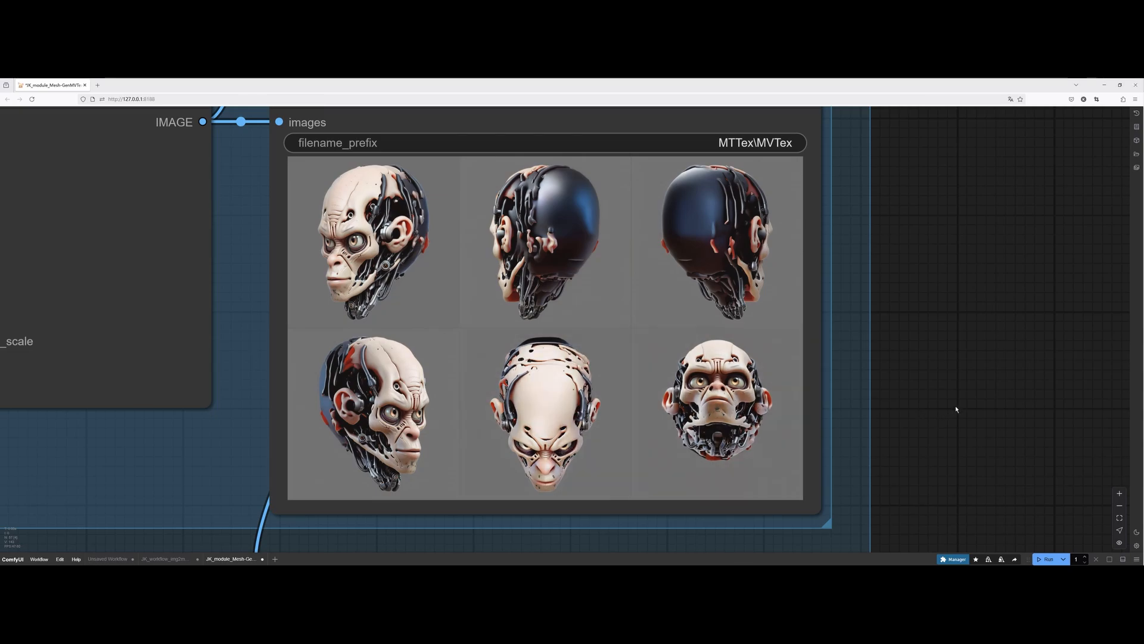
pyautogui.scroll(-8, 953, 409)
pyautogui.scroll(6, 940, 389)
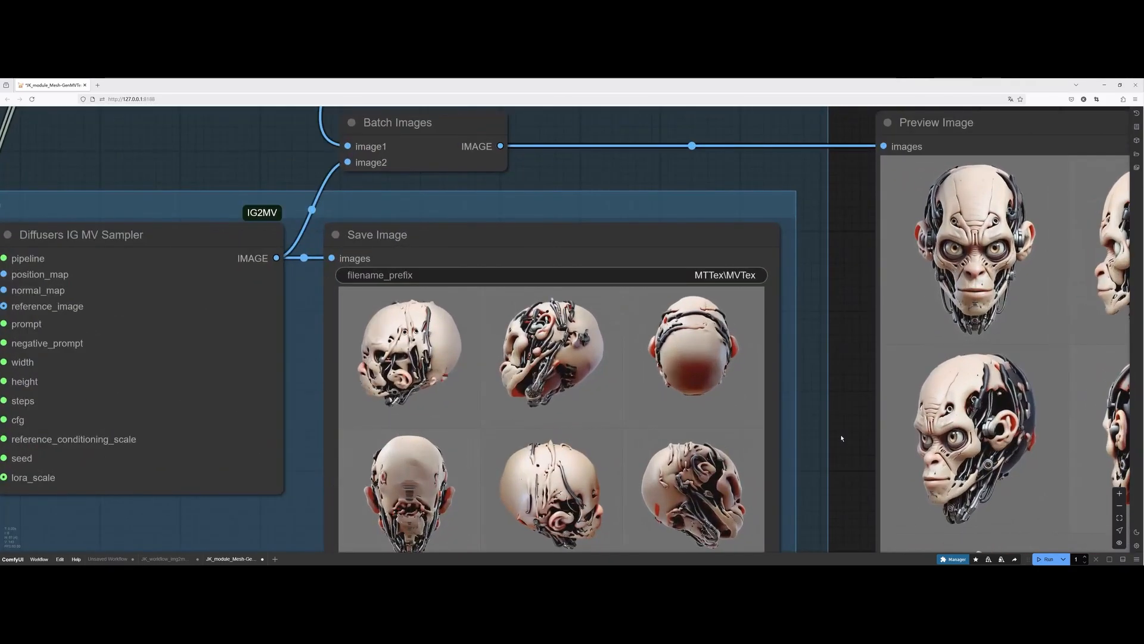
pyautogui.moveTo(842, 438); pyautogui.dragTo(876, 354)
pyautogui.scroll(2, 869, 361)
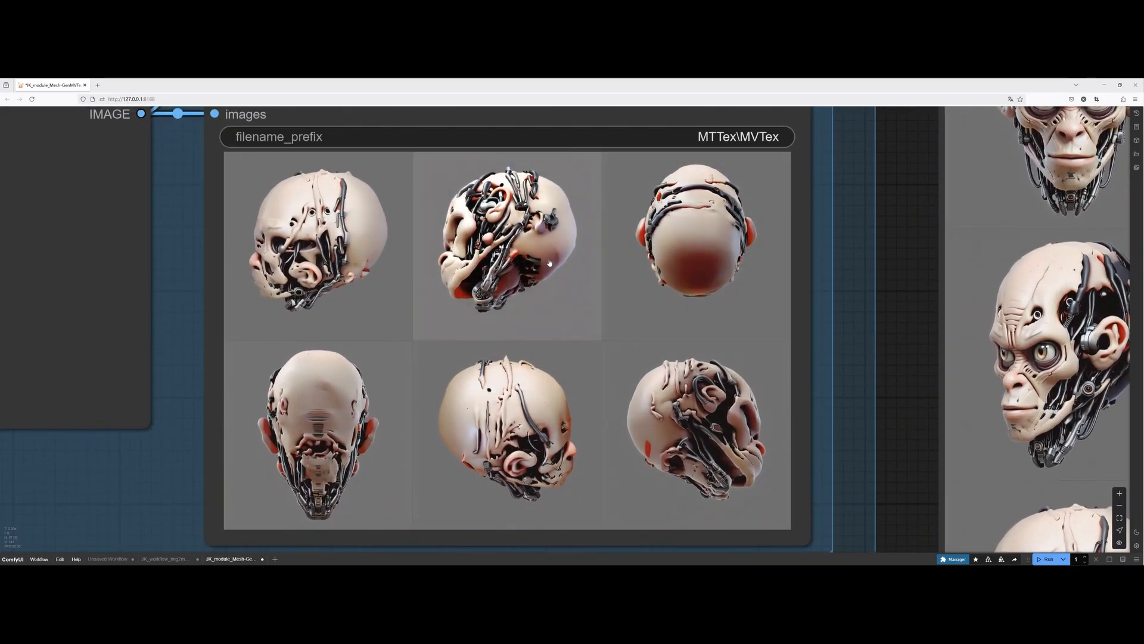
pyautogui.press('.')
pyautogui.moveTo(648, 153); pyautogui.dragTo(675, 109)
pyautogui.scroll(1, 675, 126)
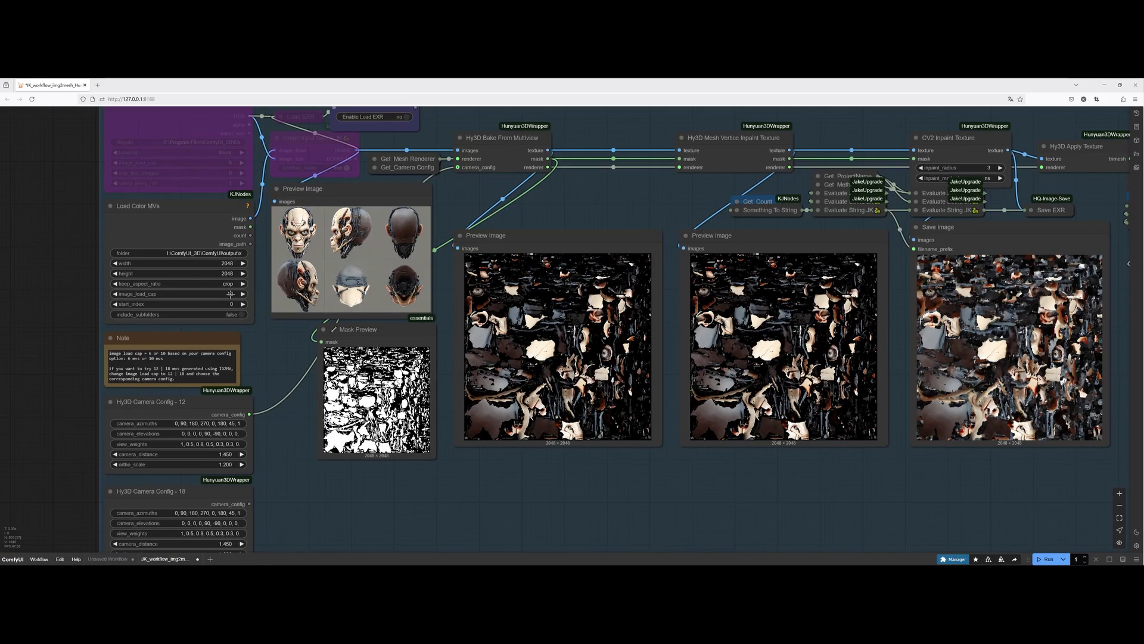
# Set the Load Color MVs image load cap to 18 and connect Hy3D Camera Config - 18 to the Bake From Multiview node
pyautogui.click(230, 294)
pyautogui.write('18')
pyautogui.press('Return')
pyautogui.moveTo(249, 504); pyautogui.dragTo(458, 167)
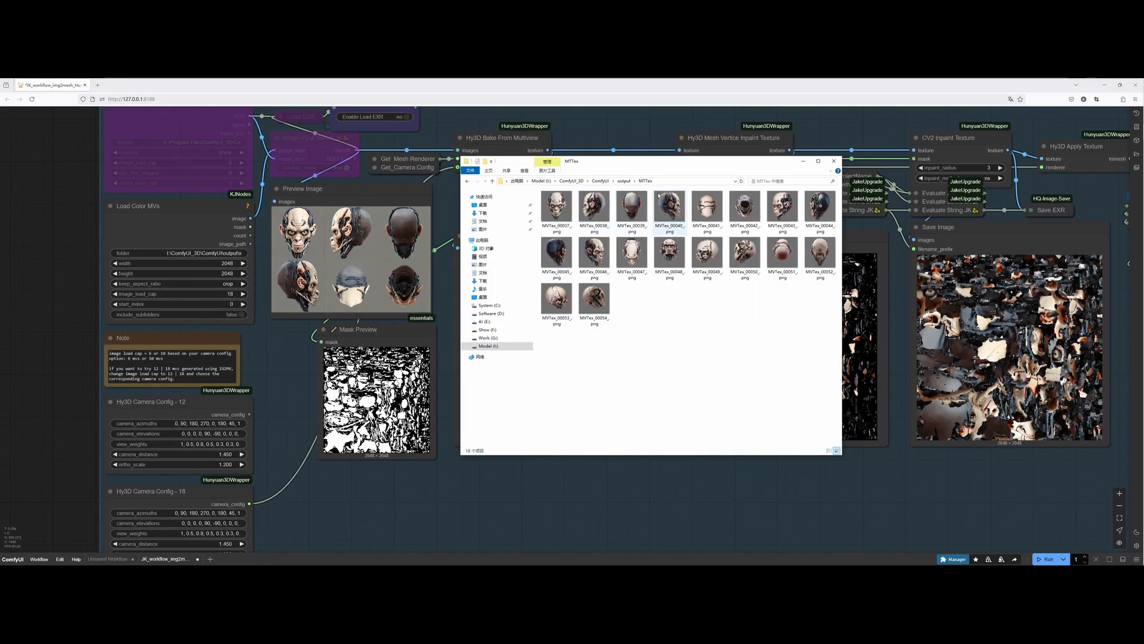
# Copy the MTTex output folder's path from the file explorer into the Load Color MVs folder setting and run the workflow
pyautogui.click(668, 181)
pyautogui.hotkey('ctrl', 'c')
pyautogui.click(279, 399)
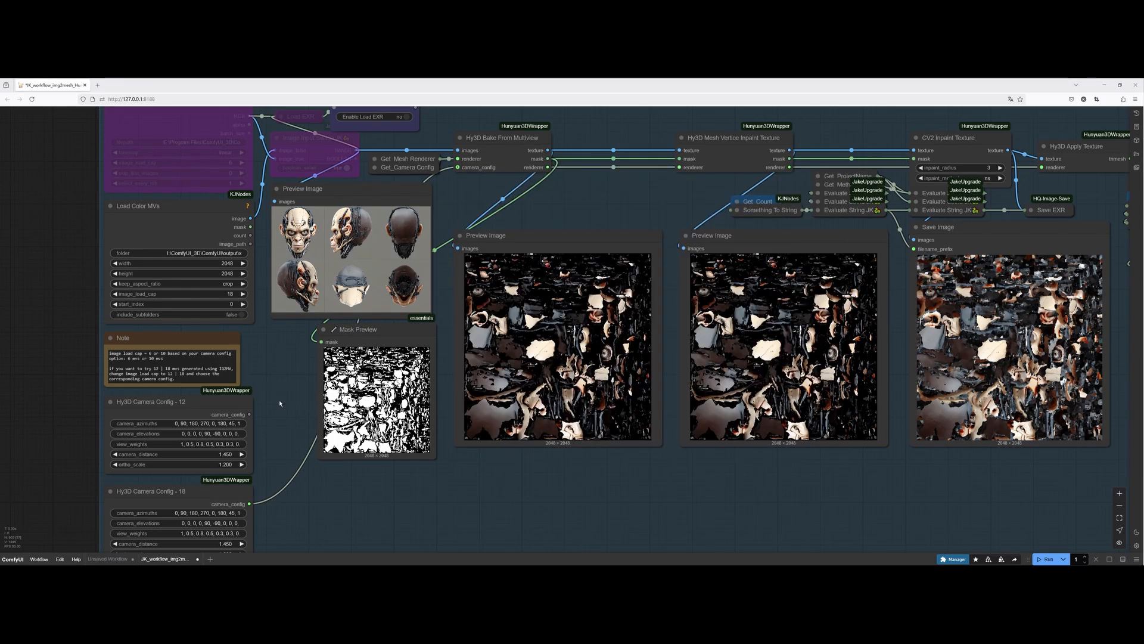
pyautogui.click(232, 255)
pyautogui.hotkey('ctrl', 'v')
pyautogui.press('Return')
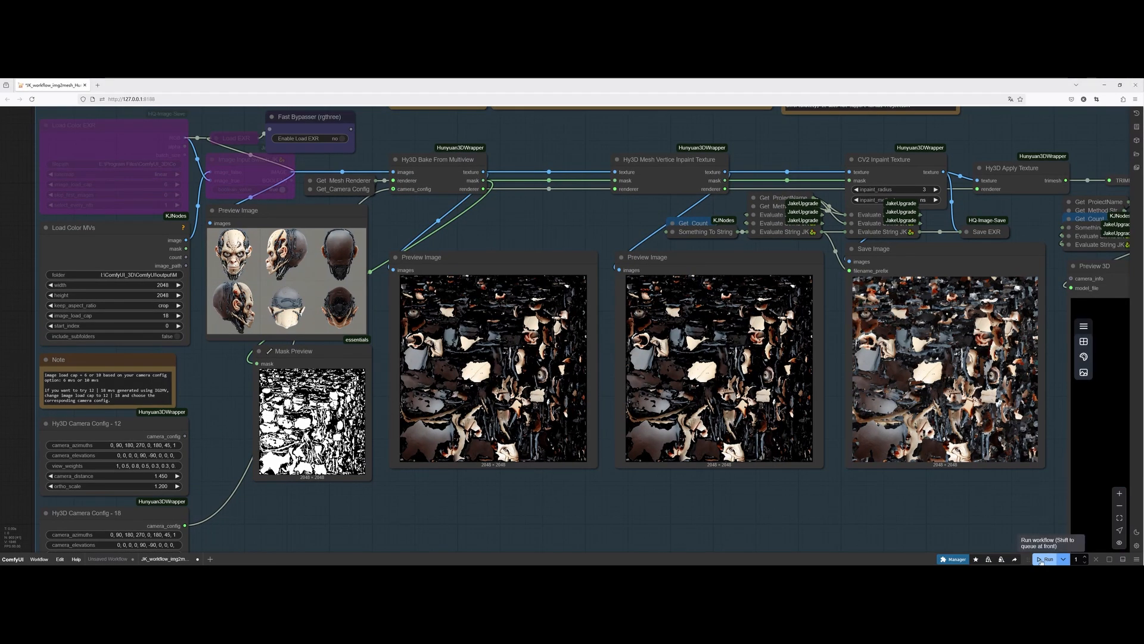
pyautogui.click(1040, 560)
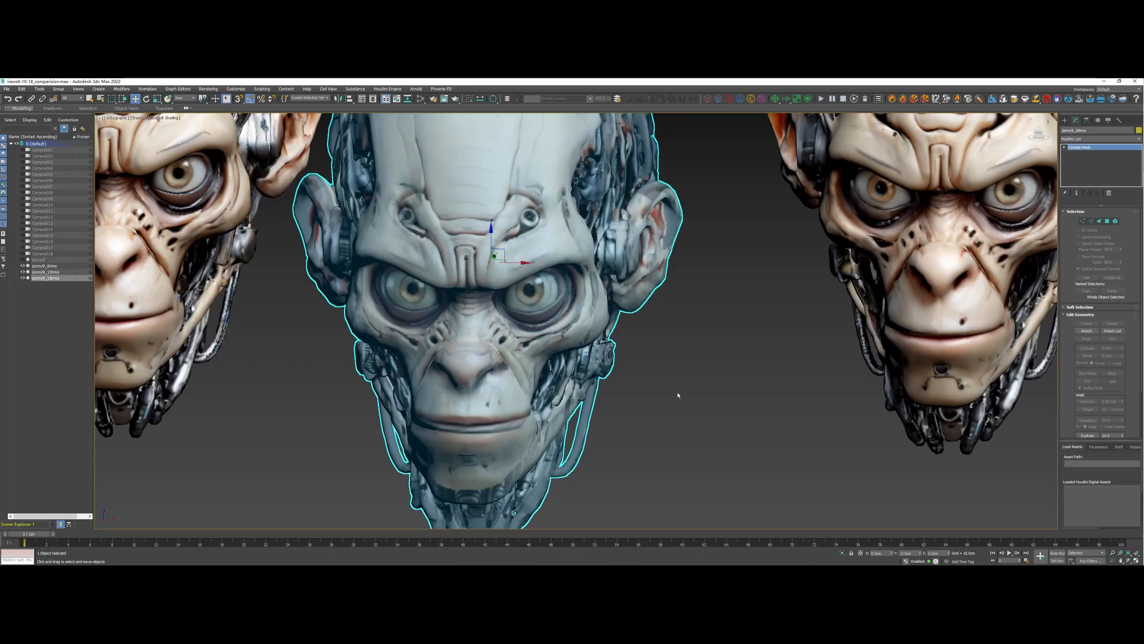
# In 3ds Max, compare the three textured head meshes, examining the 18-view head's forehead, ear and cable areas up close
pyautogui.scroll(-3, 677, 394)
pyautogui.click(682, 387)
pyautogui.moveTo(682, 386); pyautogui.dragTo(651, 383)
pyautogui.moveTo(780, 247); pyautogui.dragTo(656, 378)
pyautogui.scroll(3, 656, 378)
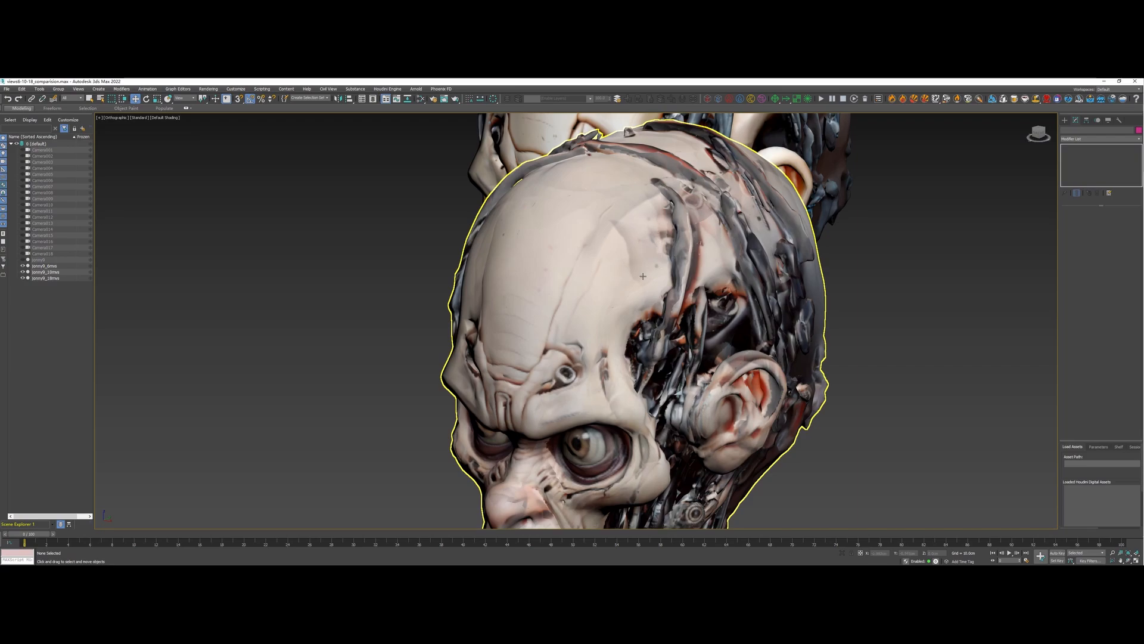
pyautogui.scroll(-4, 609, 323)
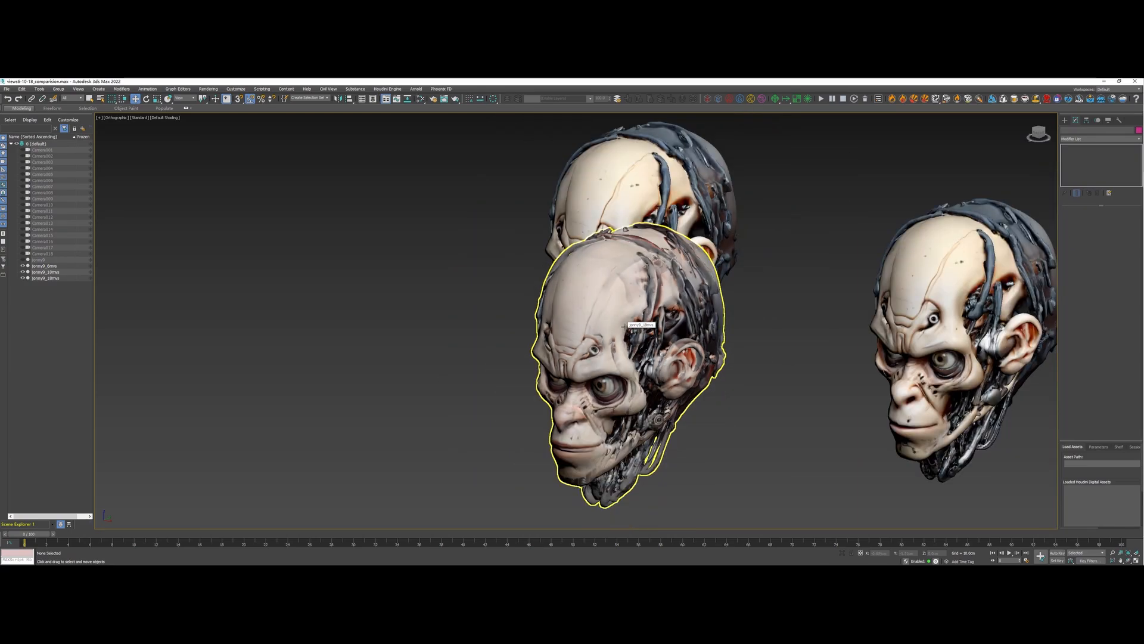
pyautogui.scroll(3, 710, 373)
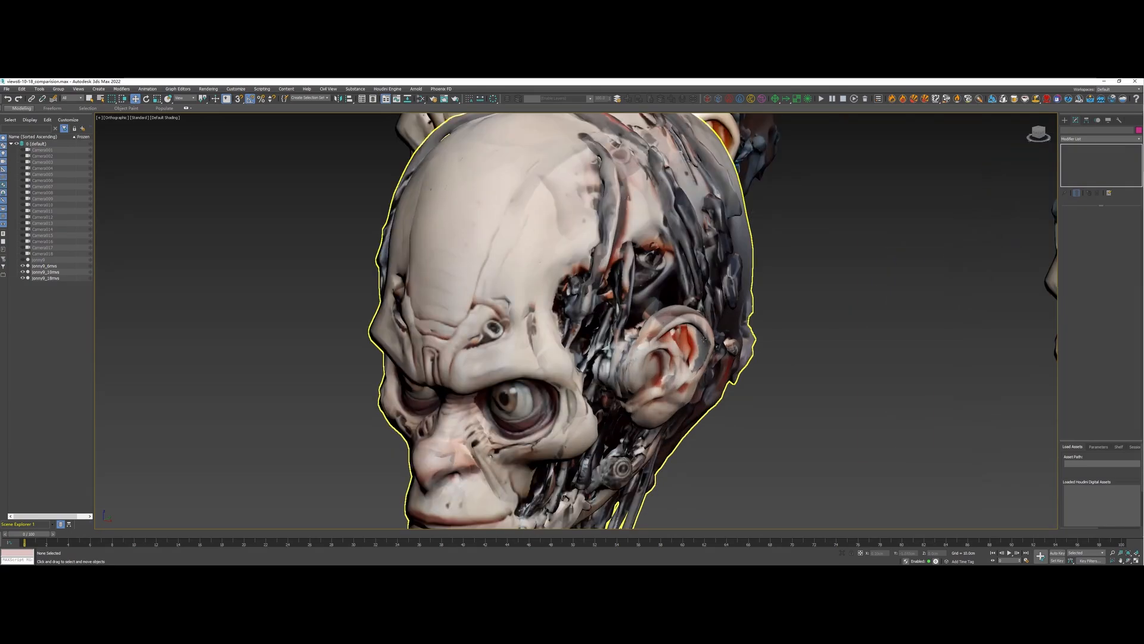
pyautogui.scroll(-3, 733, 314)
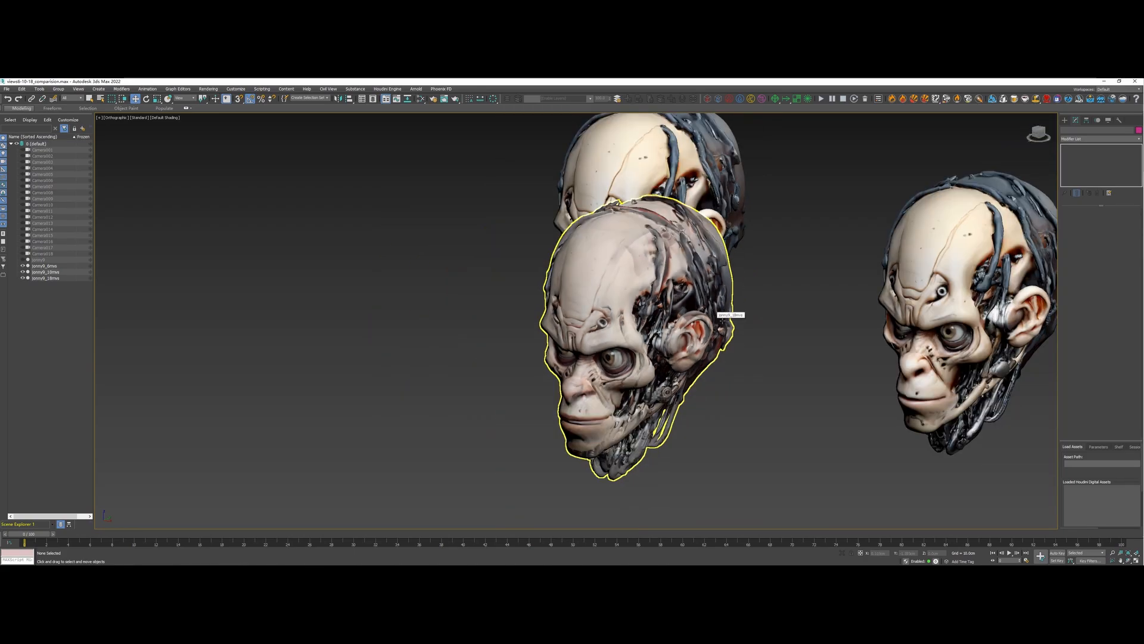
pyautogui.scroll(-1, 753, 304)
pyautogui.moveTo(753, 304); pyautogui.dragTo(621, 357)
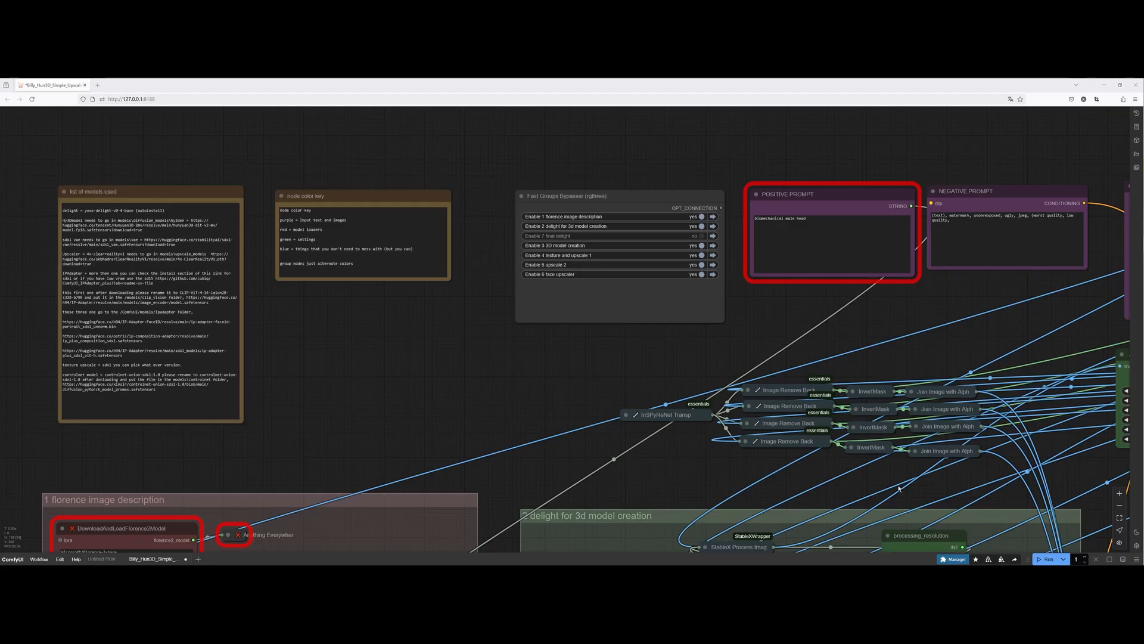
# In the Billy_Hun3D_Simple_Upscale workflow in ComfyUI, survey the notes, prompts, input images and numbered groups
pyautogui.moveTo(924, 493); pyautogui.dragTo(778, 319)
pyautogui.moveTo(861, 474); pyautogui.dragTo(828, 338)
pyautogui.moveTo(821, 378); pyautogui.dragTo(755, 99)
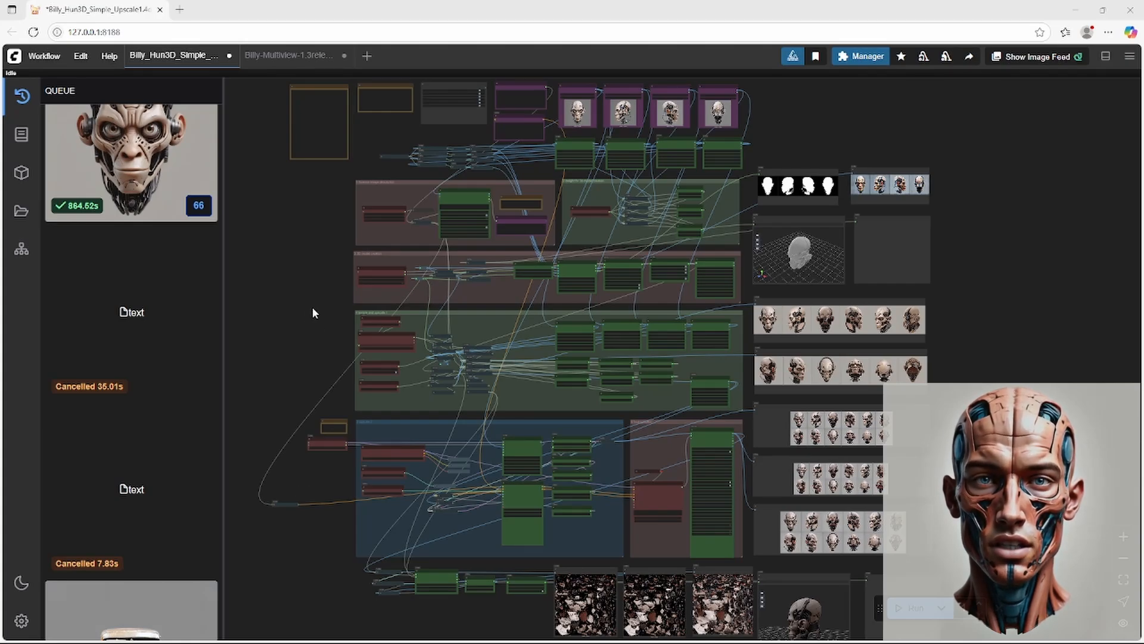
pyautogui.moveTo(306, 311); pyautogui.dragTo(327, 491)
pyautogui.scroll(8, 348, 413)
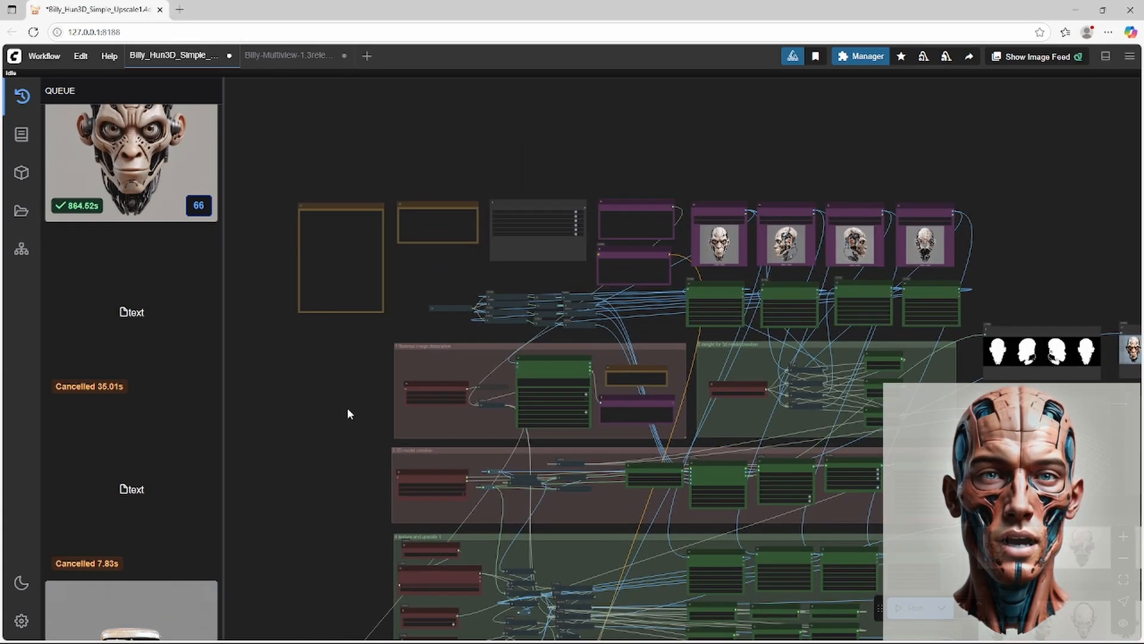
pyautogui.moveTo(463, 288); pyautogui.dragTo(274, 391)
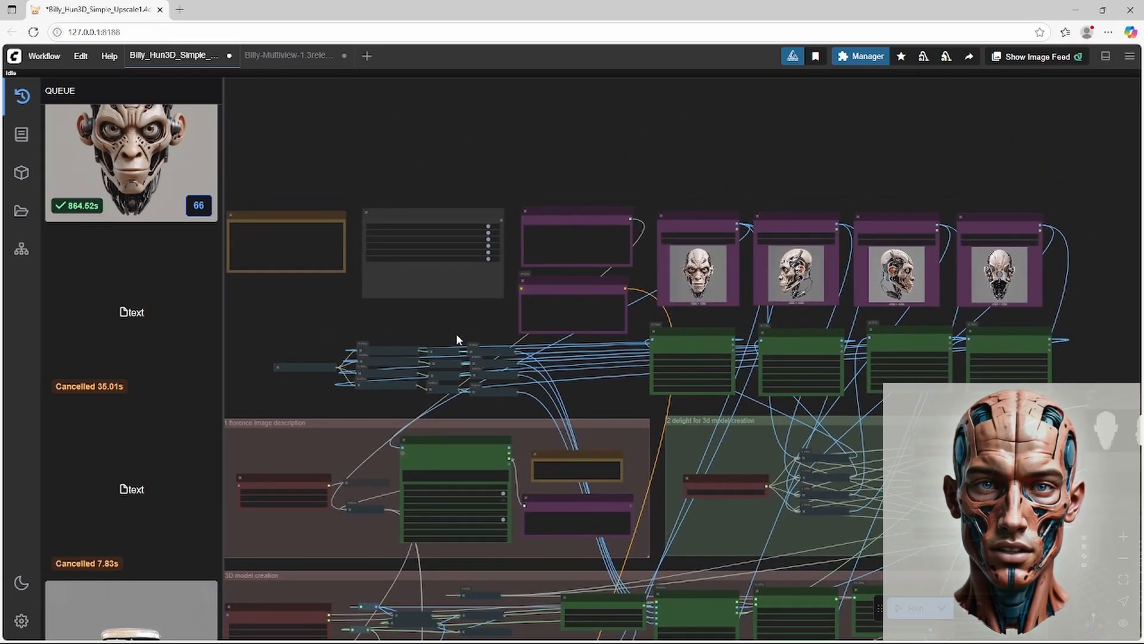
pyautogui.scroll(2, 584, 361)
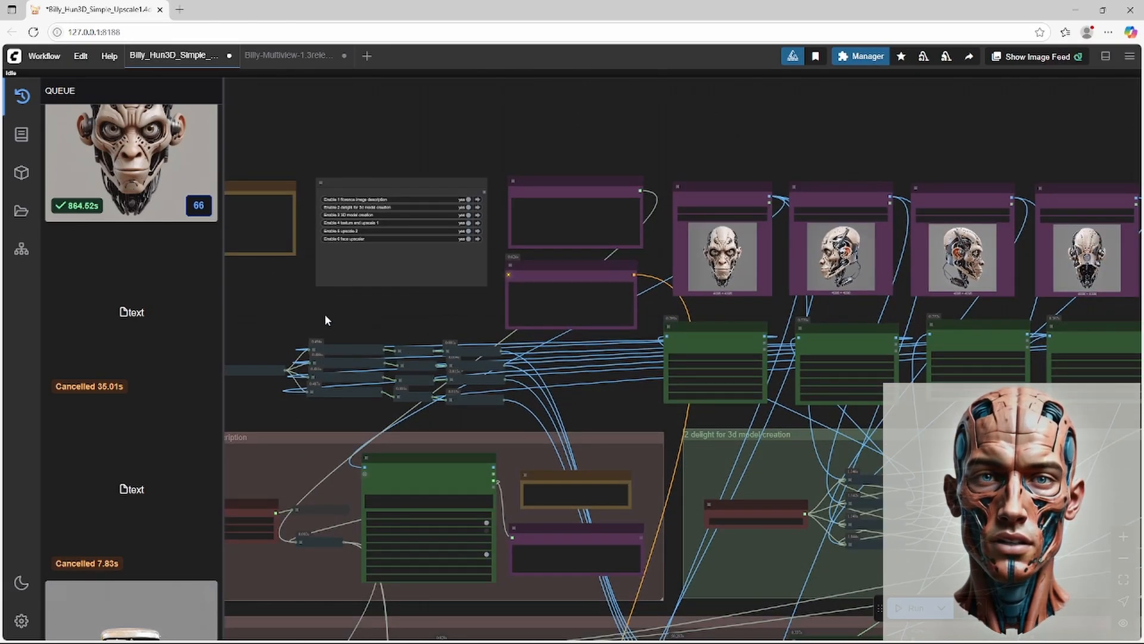
pyautogui.moveTo(325, 313); pyautogui.dragTo(273, 251)
pyautogui.moveTo(757, 341); pyautogui.dragTo(656, 332)
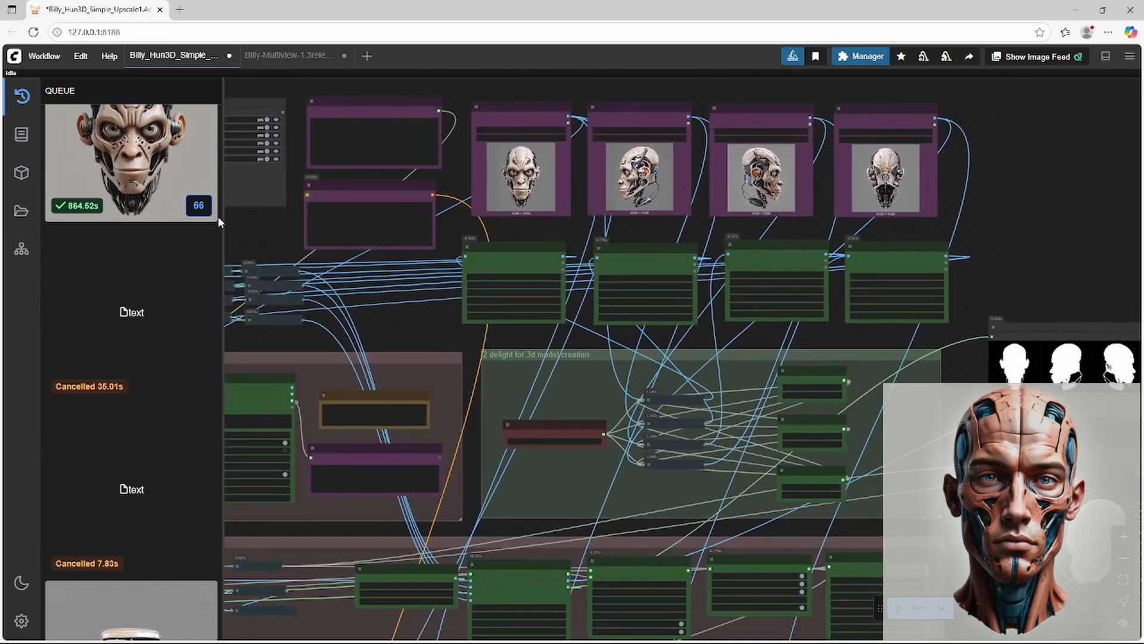
# Set the Link Render Mode to Hidden in the Lite Graph settings and close the settings
pyautogui.click(29, 618)
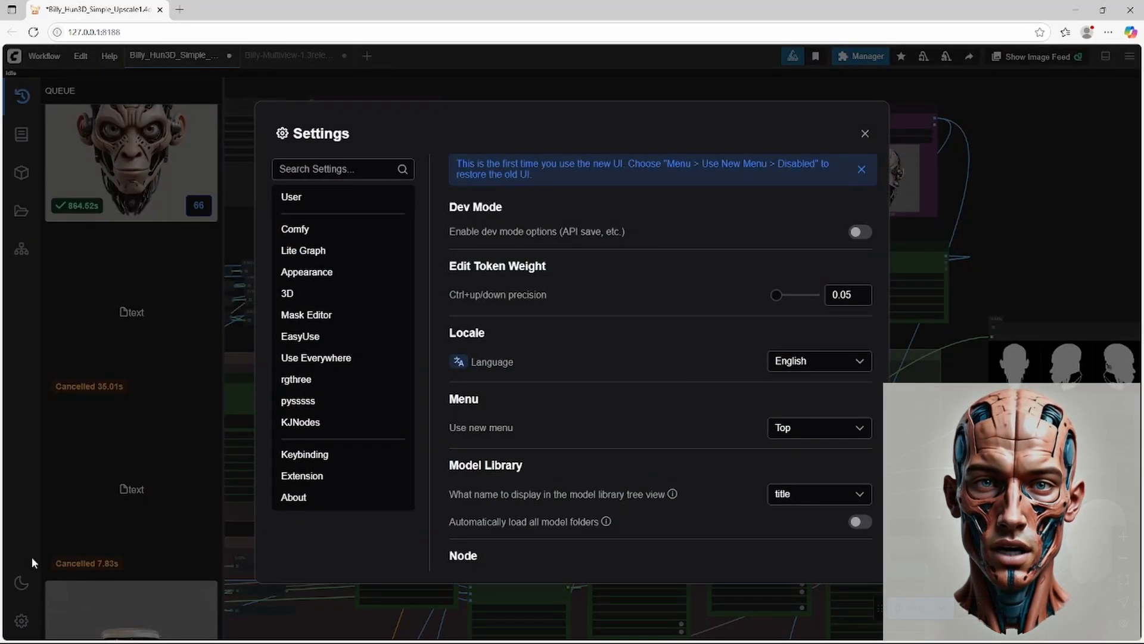
pyautogui.click(328, 251)
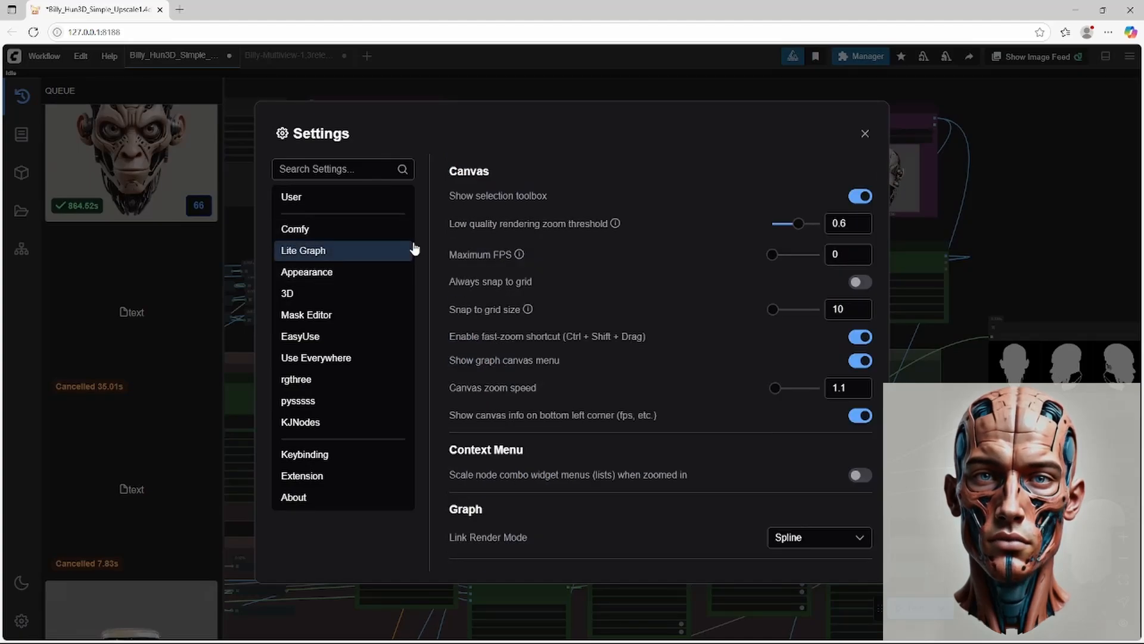
pyautogui.click(822, 541)
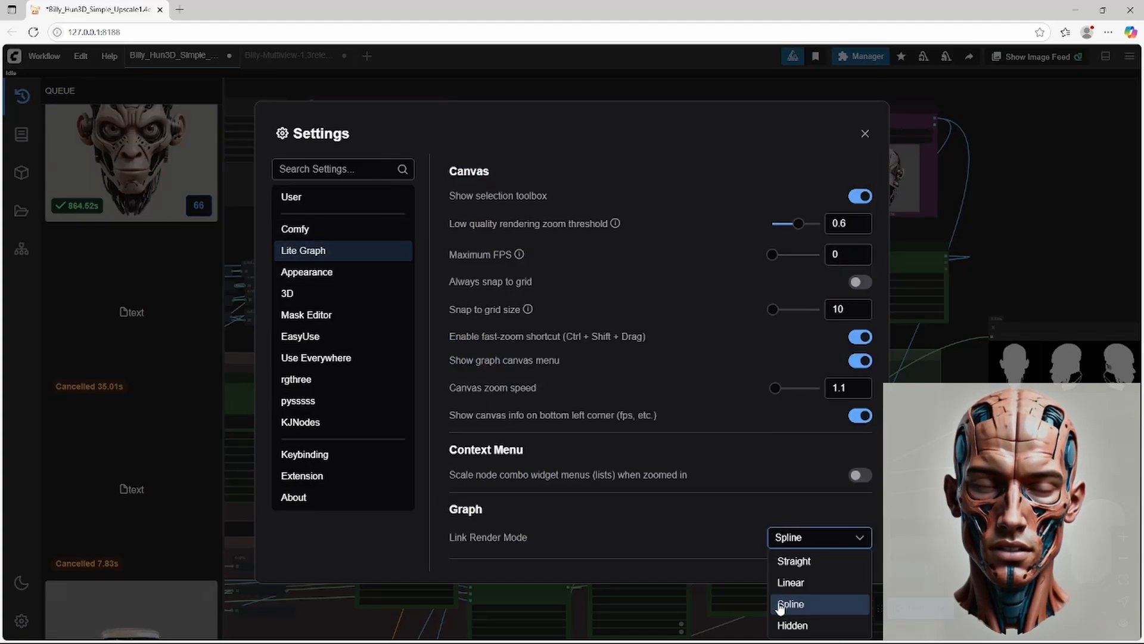
pyautogui.click(793, 622)
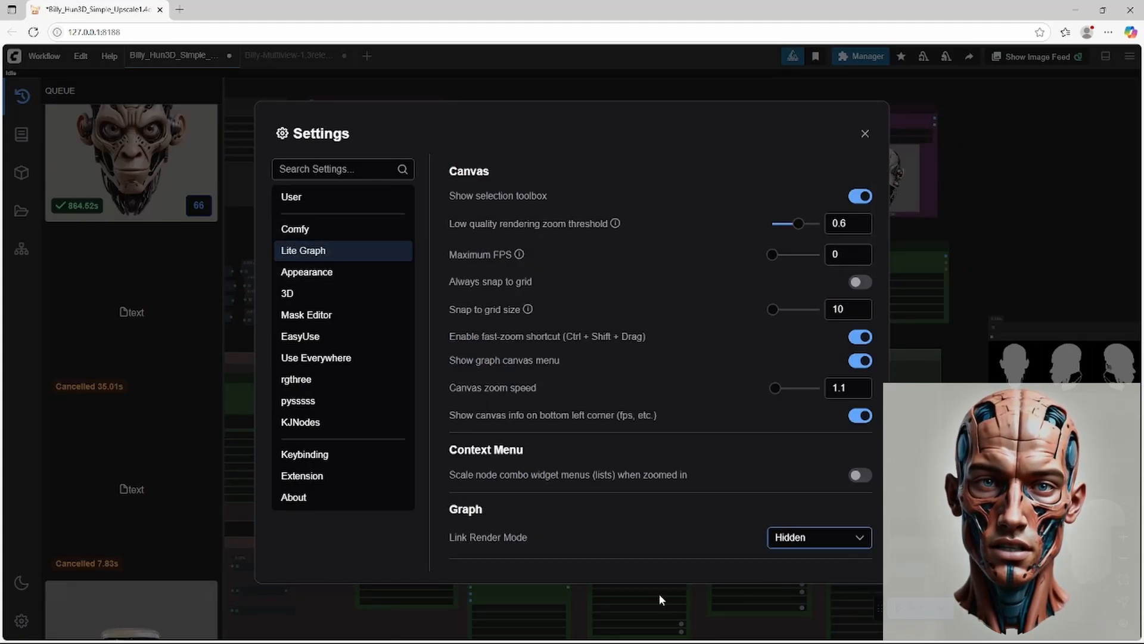
pyautogui.click(865, 133)
# Read the list of models used and the node color key notes at the start of the workflow
pyautogui.moveTo(426, 314); pyautogui.dragTo(792, 487)
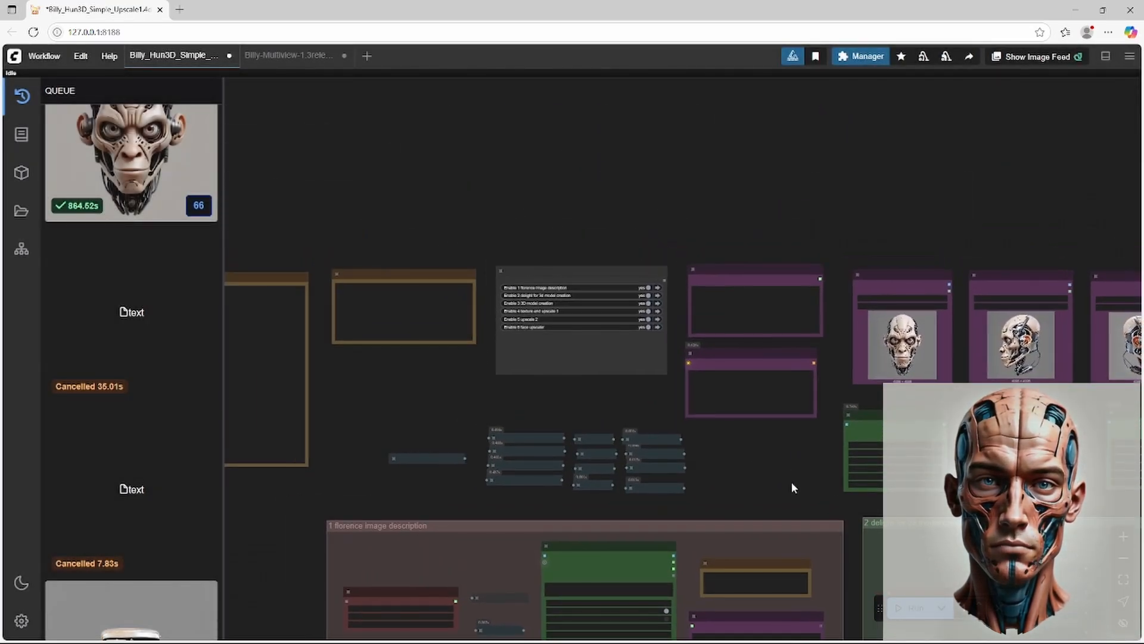
pyautogui.moveTo(362, 333); pyautogui.dragTo(559, 409)
pyautogui.scroll(5, 435, 472)
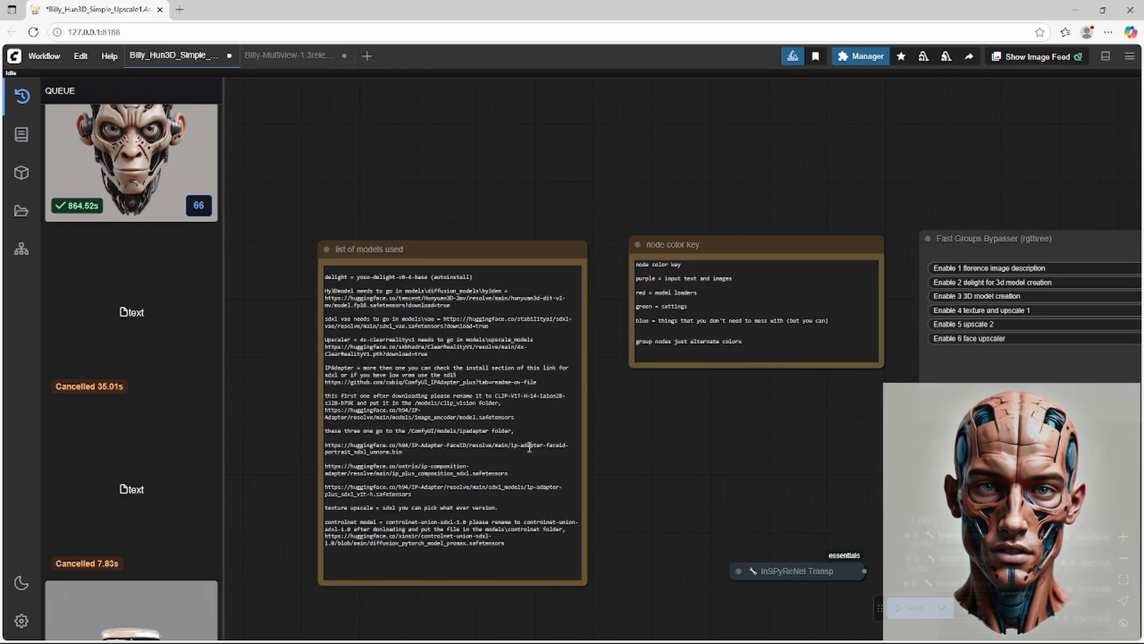
pyautogui.moveTo(695, 458); pyautogui.dragTo(484, 428)
pyautogui.scroll(4, 491, 388)
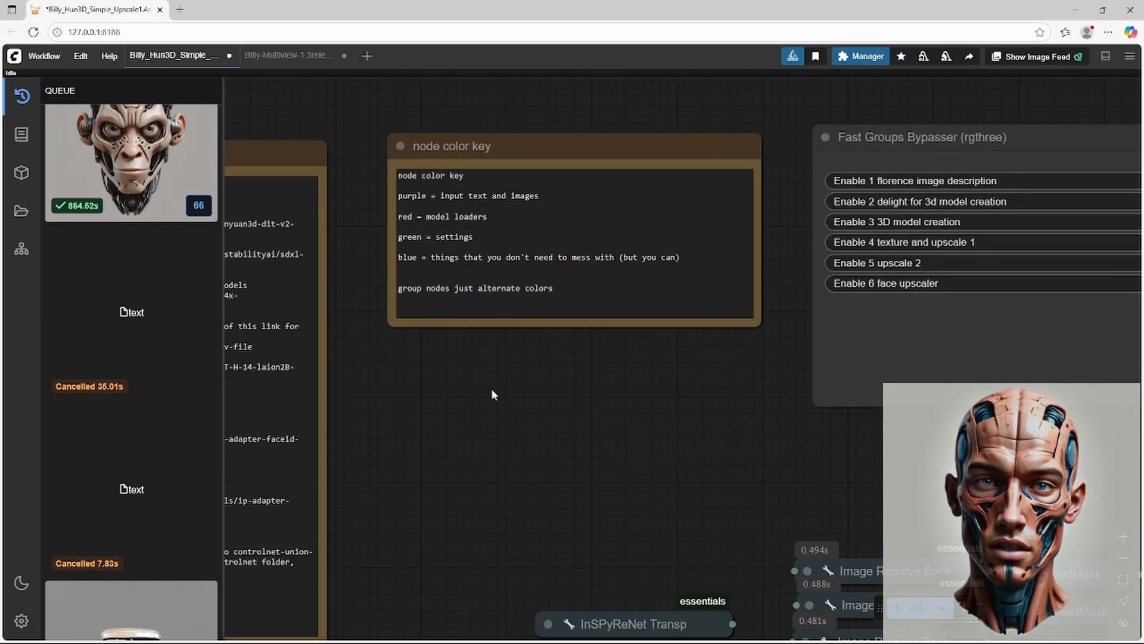
pyautogui.moveTo(566, 368); pyautogui.dragTo(557, 422)
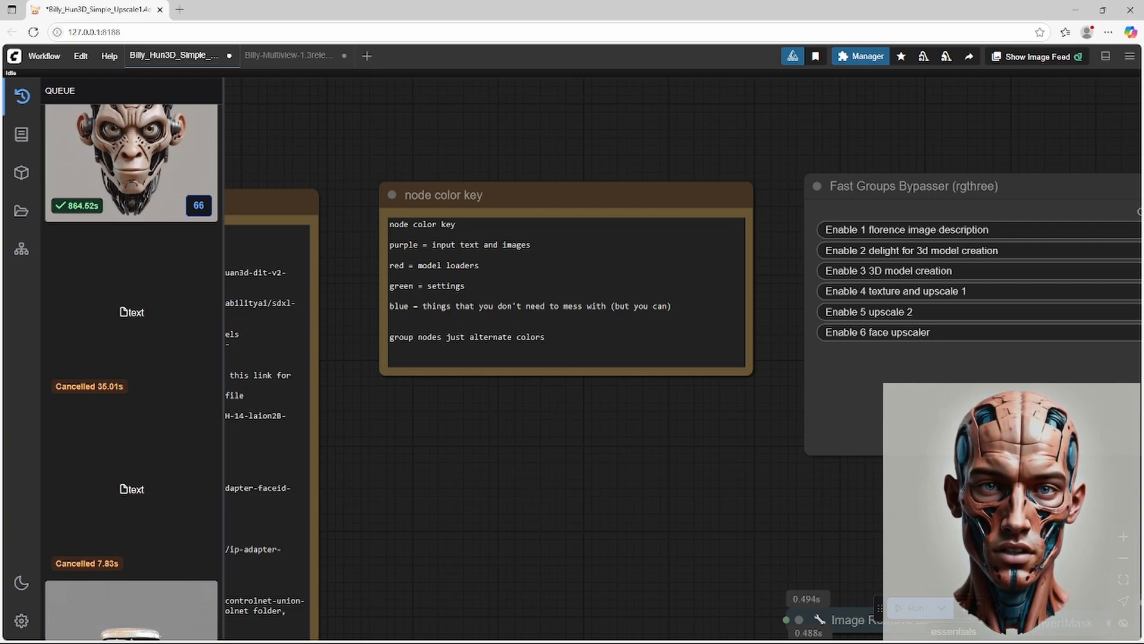
# Review the Fast Groups Bypasser options, and expand the InSPyReNet TransparentBG node to view its settings before collapsing it again
pyautogui.moveTo(542, 517); pyautogui.dragTo(412, 412)
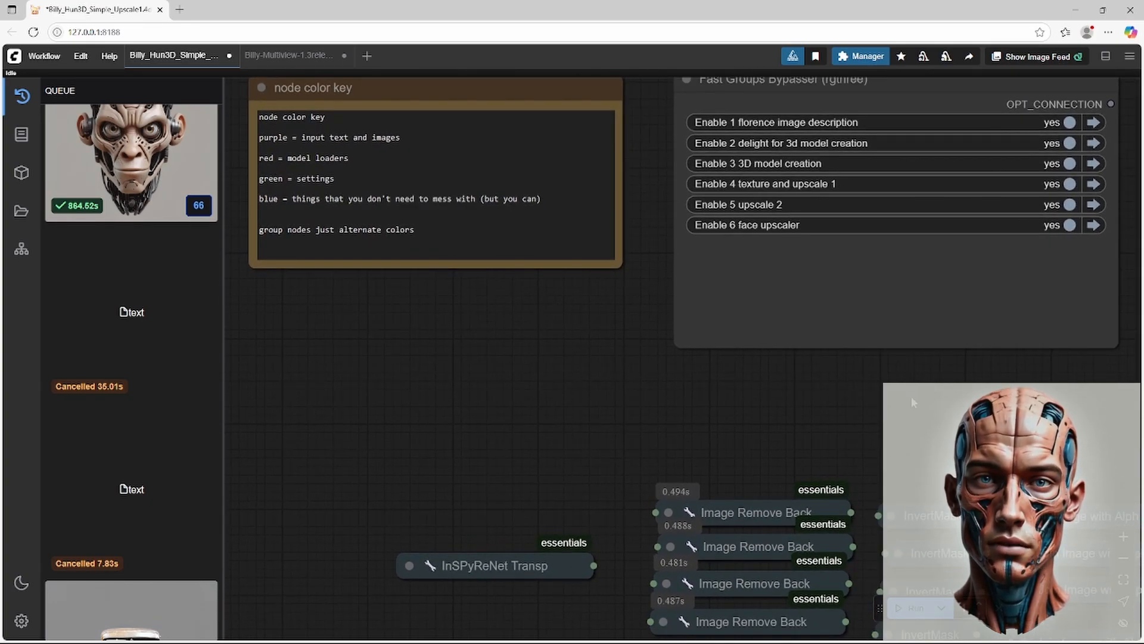
pyautogui.scroll(-2, 911, 395)
pyautogui.moveTo(916, 402); pyautogui.dragTo(836, 357)
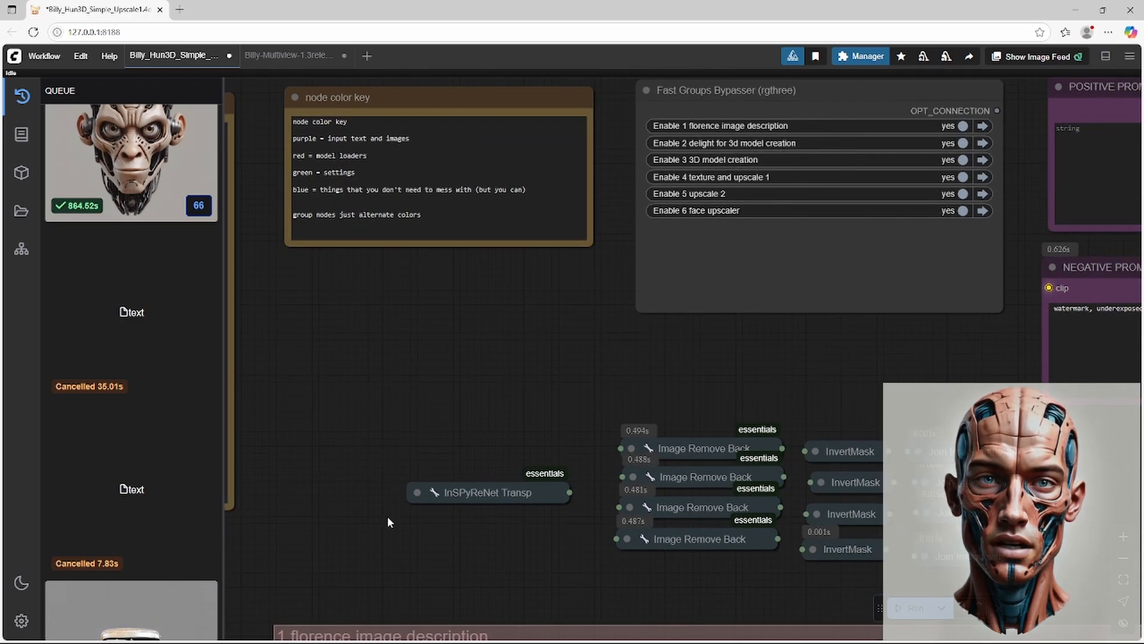
pyautogui.click(421, 492)
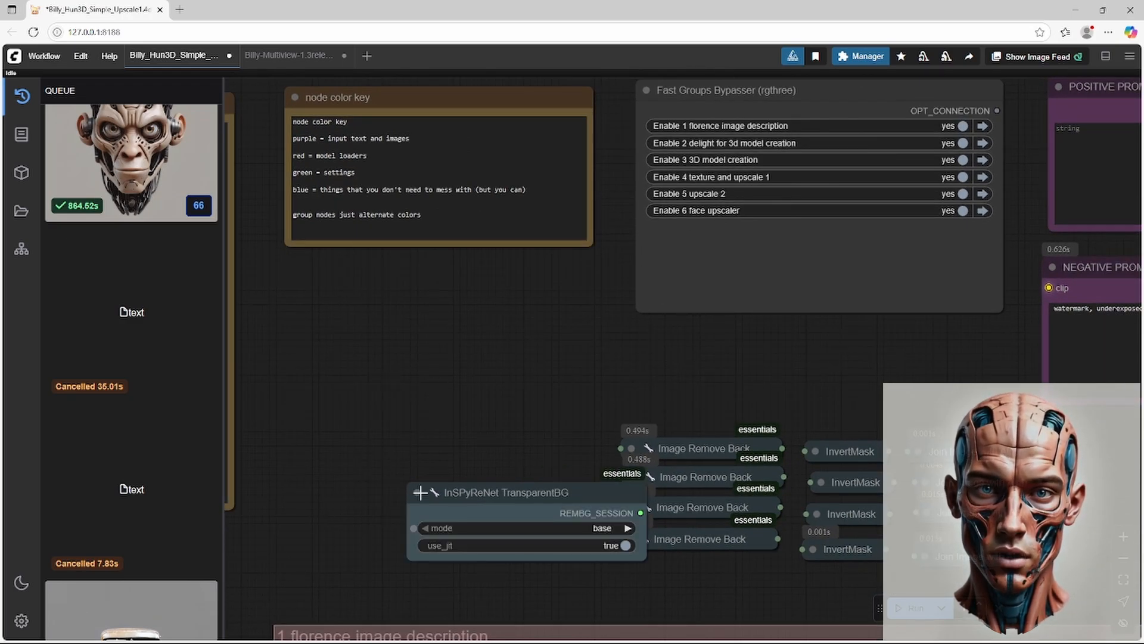
pyautogui.click(421, 492)
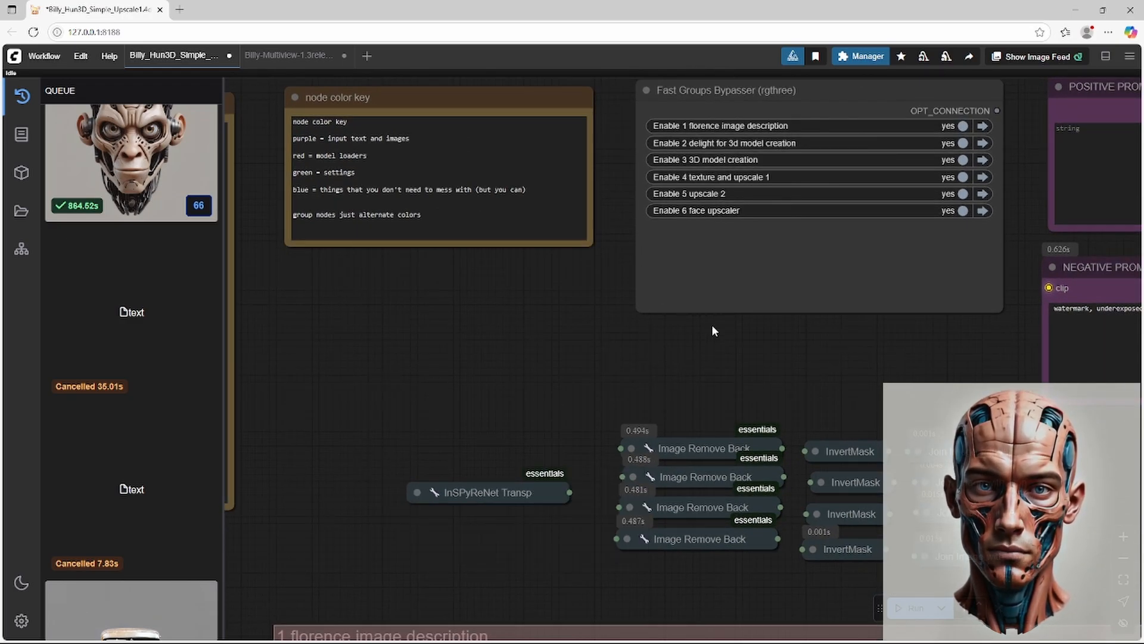
# Toggle a workflow group off and back on in the Fast Groups Bypasser
pyautogui.moveTo(749, 349); pyautogui.dragTo(465, 483)
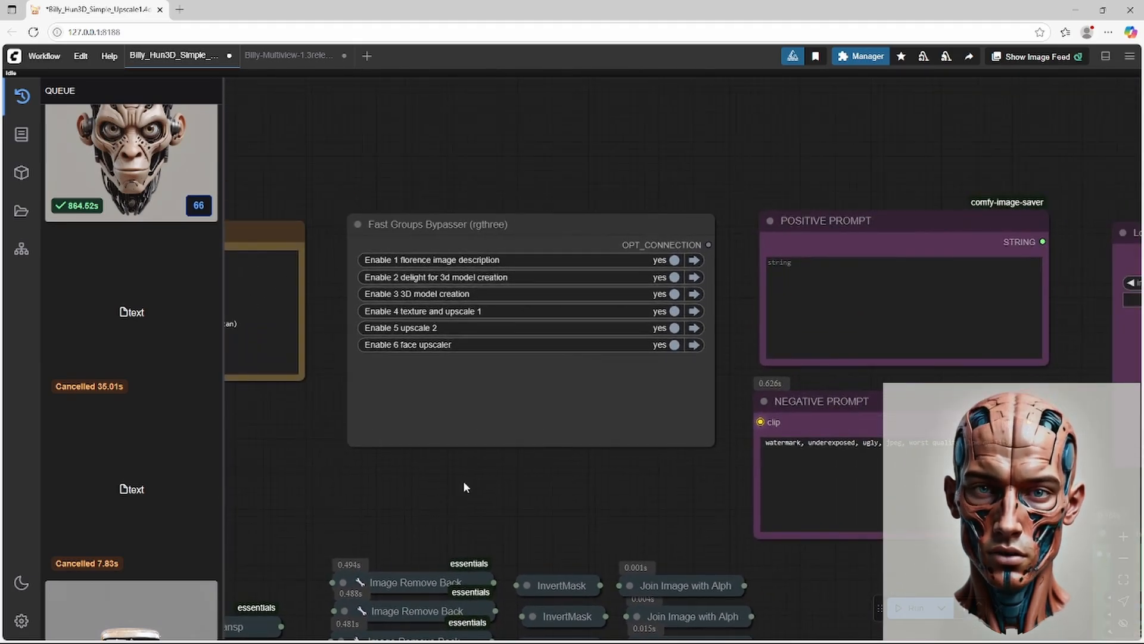
pyautogui.scroll(-3, 529, 449)
pyautogui.scroll(-2, 530, 458)
pyautogui.scroll(-6, 517, 326)
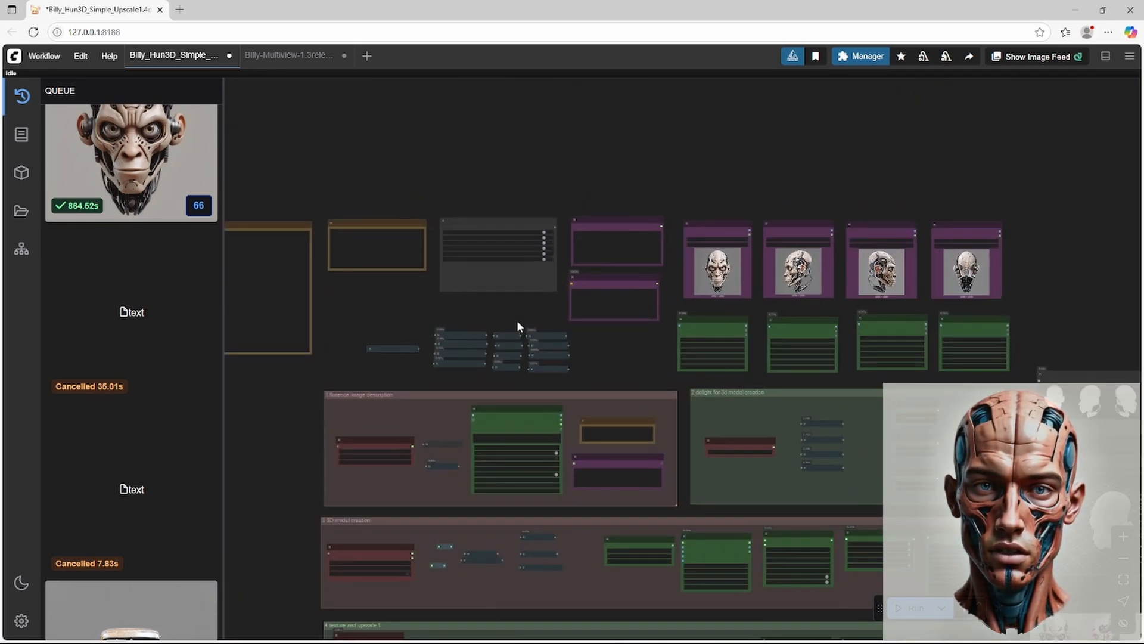
pyautogui.click(544, 232)
pyautogui.click(544, 232)
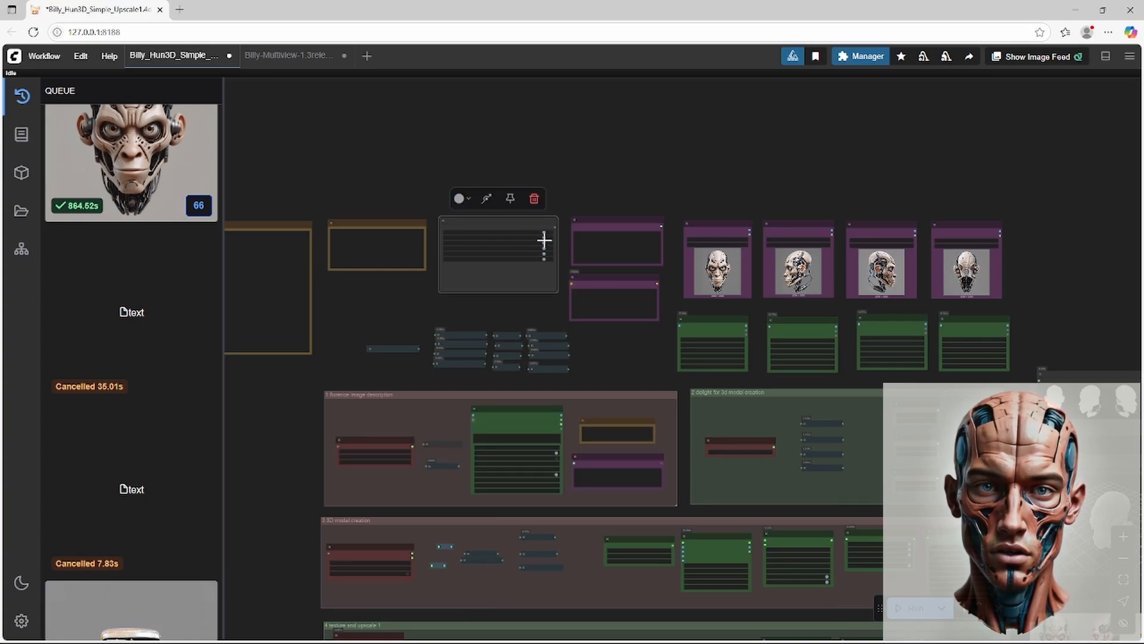
pyautogui.click(544, 239)
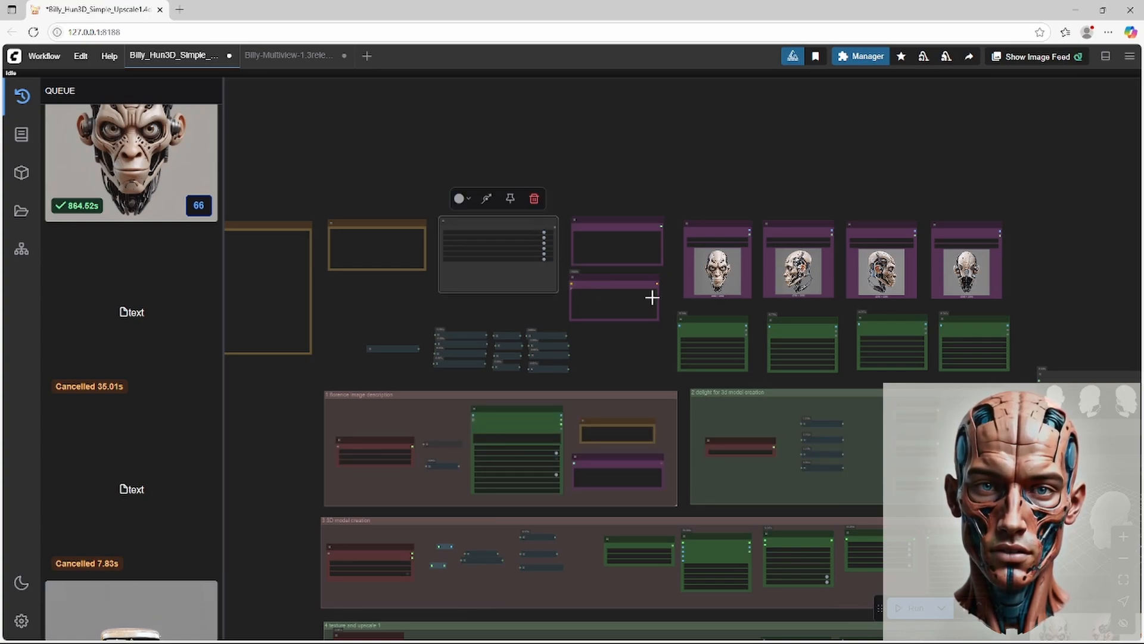
# Review the positive and negative prompt nodes, the front, left, right and back Load Image nodes, and their Image Resize settings
pyautogui.scroll(7, 656, 266)
pyautogui.scroll(5, 642, 259)
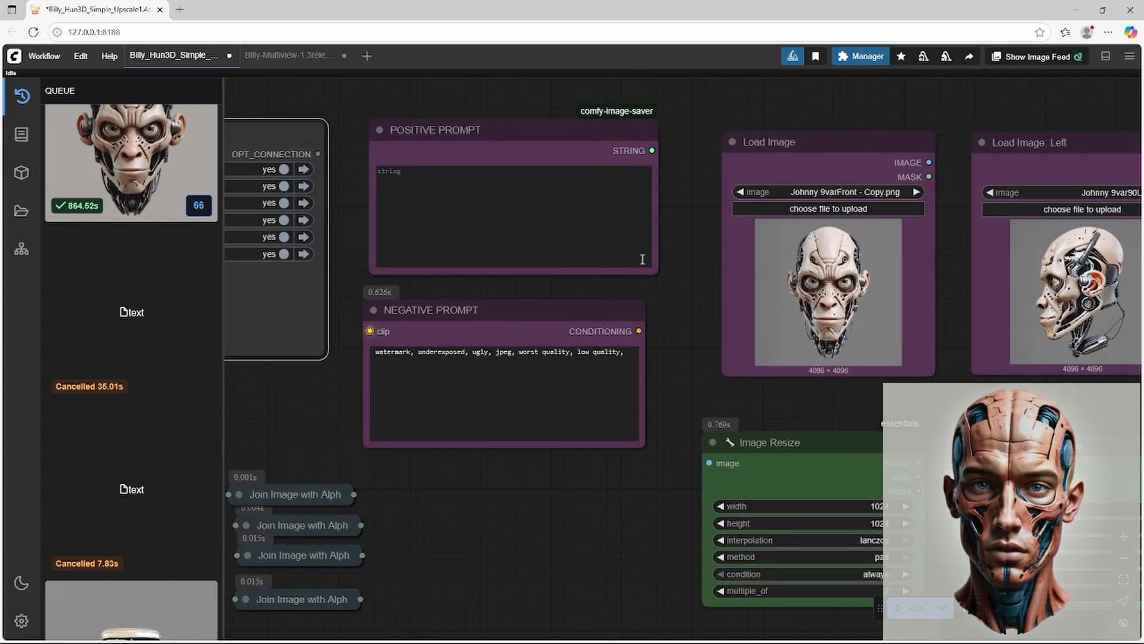
pyautogui.moveTo(698, 405); pyautogui.dragTo(446, 441)
pyautogui.moveTo(957, 442); pyautogui.dragTo(471, 405)
pyautogui.scroll(-3, 471, 405)
pyautogui.scroll(-1, 470, 405)
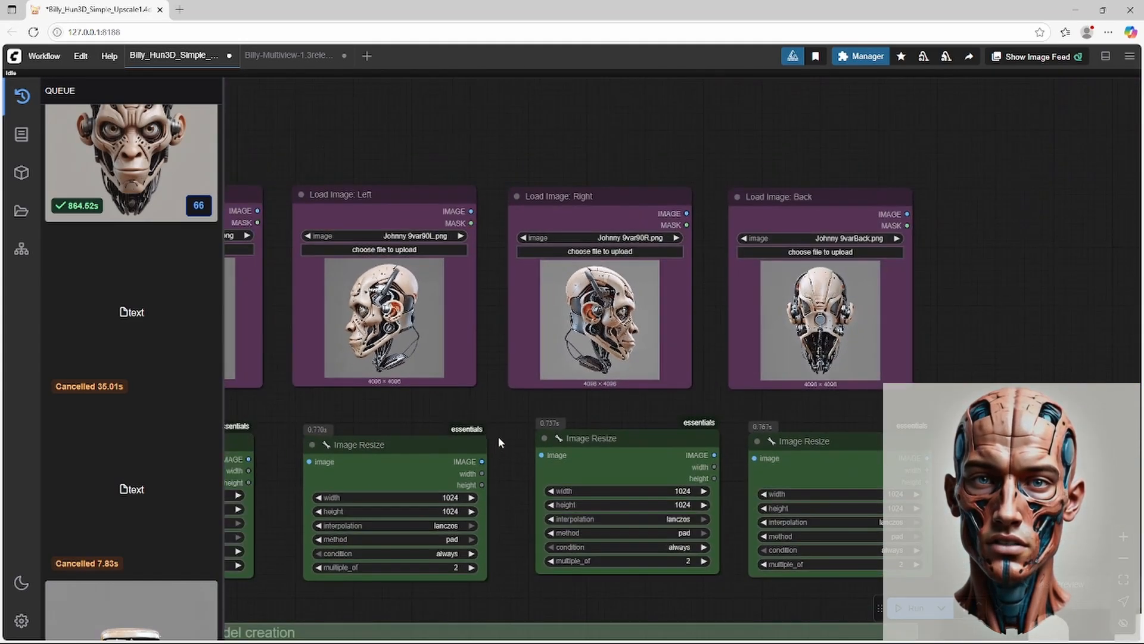
pyautogui.moveTo(498, 442); pyautogui.dragTo(615, 298)
pyautogui.scroll(-1, 651, 406)
pyautogui.scroll(-1, 651, 406)
# Browse the models offered by DownloadAndLoadFlorence2Model in the florence image description group and pick microsoft/Florence-2-large
pyautogui.moveTo(536, 456); pyautogui.dragTo(882, 429)
pyautogui.moveTo(488, 439)
pyautogui.mouseDown()
pyautogui.moveTo(603, 378)
pyautogui.moveTo(859, 306)
pyautogui.moveTo(921, 317)
pyautogui.mouseUp()
pyautogui.scroll(7, 375, 459)
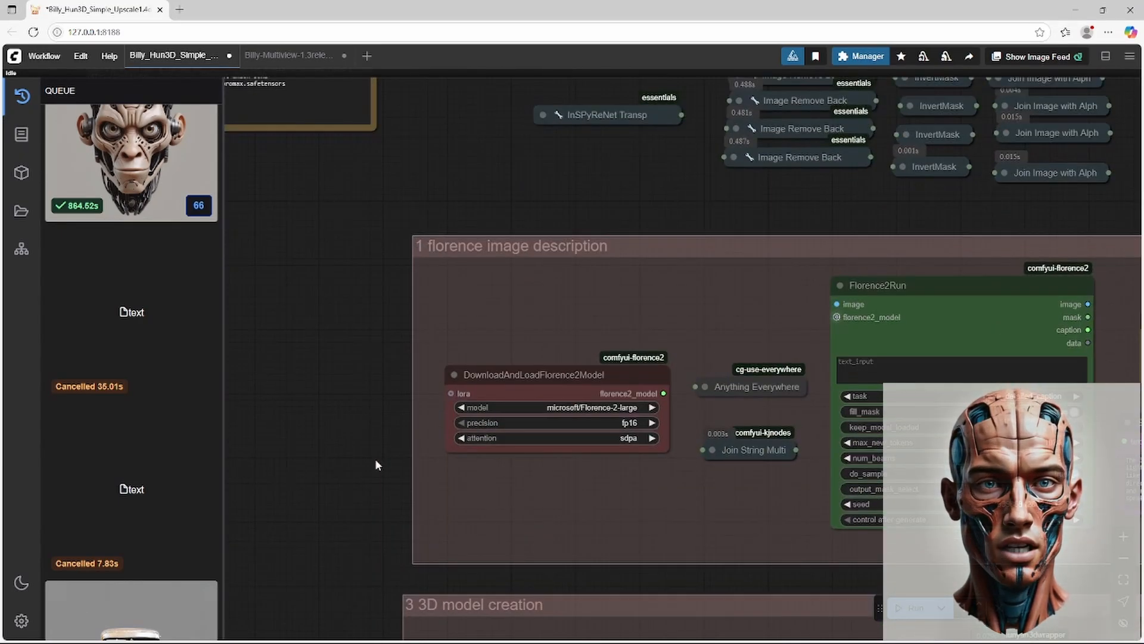
pyautogui.moveTo(377, 492); pyautogui.dragTo(285, 452)
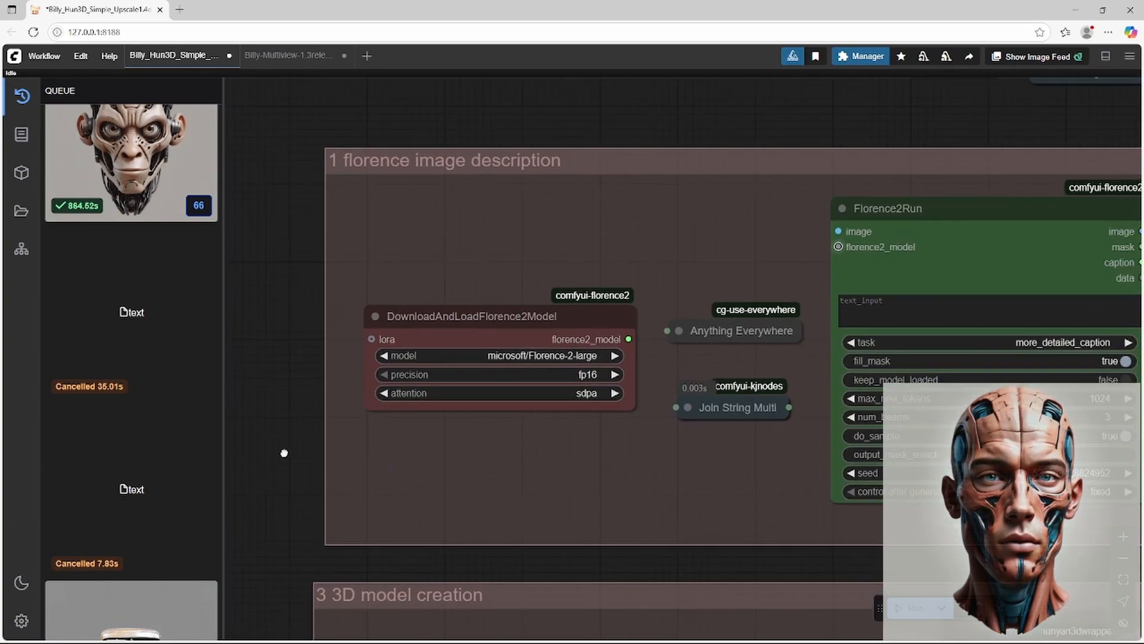
pyautogui.click(536, 355)
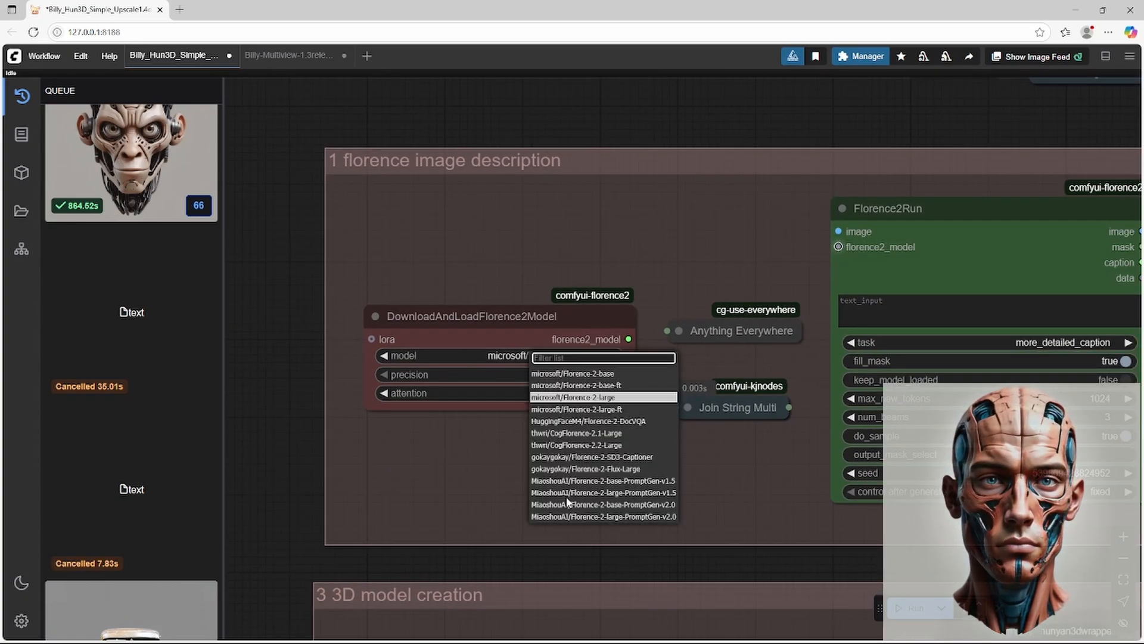
pyautogui.click(550, 399)
# Review the Florence2Run settings and nudge the Show Text node slightly up below the note
pyautogui.moveTo(616, 447); pyautogui.dragTo(412, 452)
pyautogui.moveTo(656, 529); pyautogui.dragTo(510, 532)
pyautogui.moveTo(660, 520); pyautogui.dragTo(581, 506)
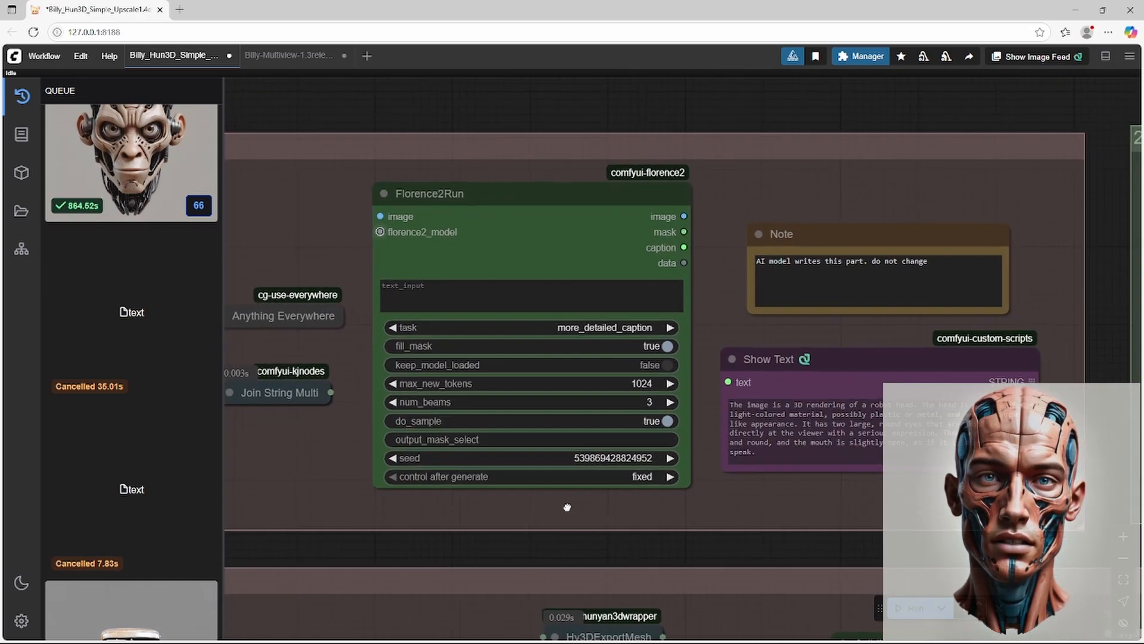
pyautogui.scroll(-1, 595, 520)
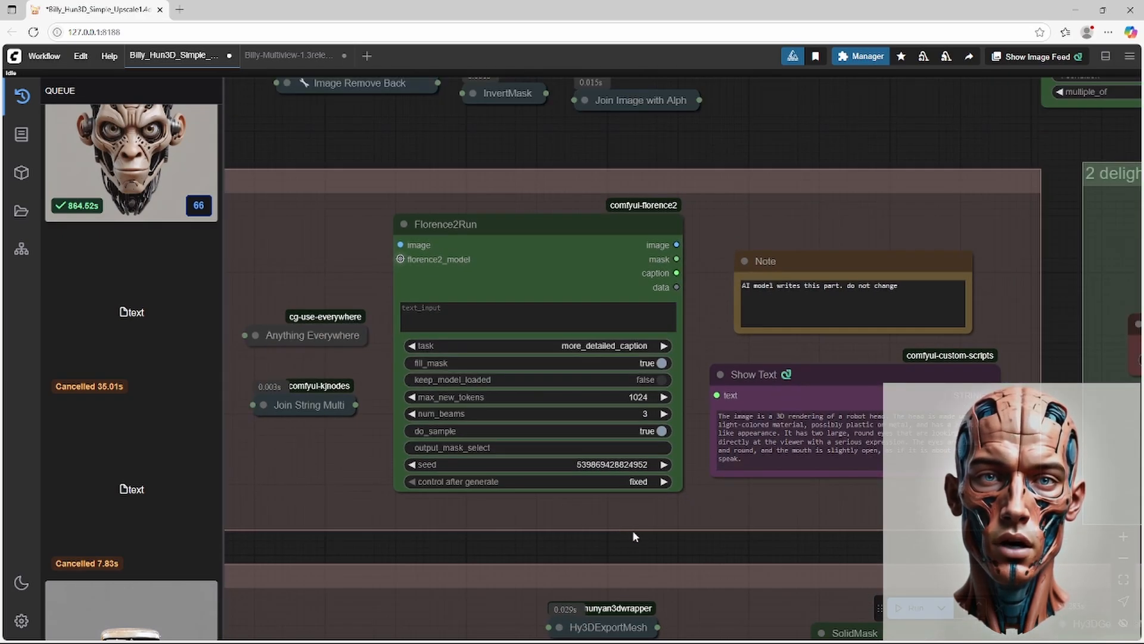
pyautogui.moveTo(841, 374); pyautogui.dragTo(846, 365)
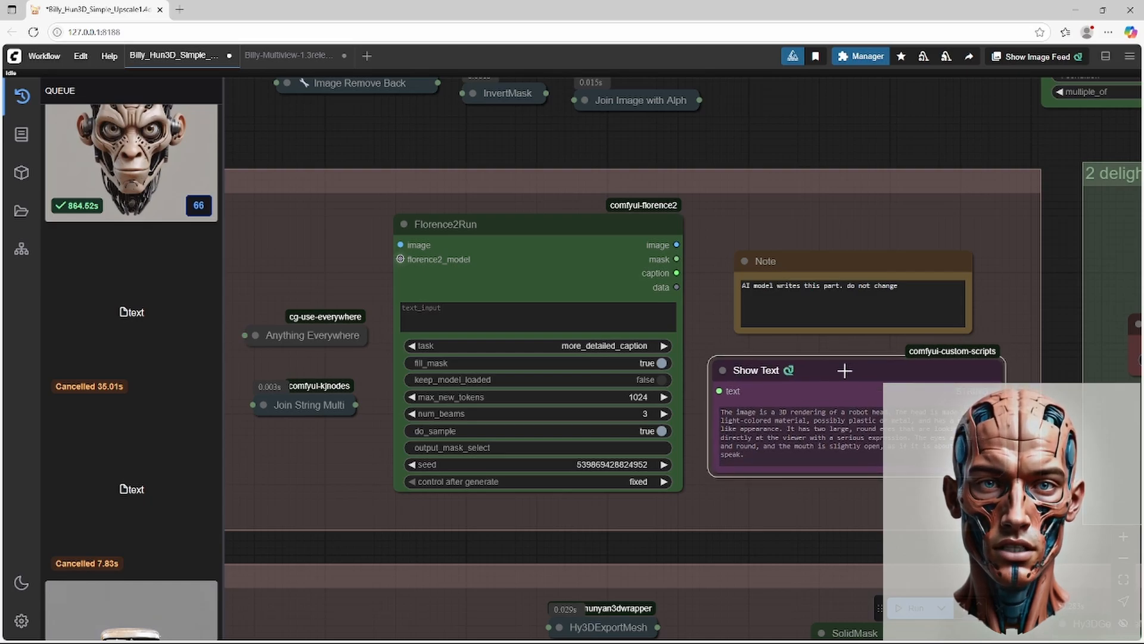
# Check the model choices of the (Down)load StableX Model node in the delight group and pick yoso-delight-v0-4-base
pyautogui.moveTo(901, 481); pyautogui.dragTo(731, 486)
pyautogui.moveTo(889, 435); pyautogui.dragTo(255, 433)
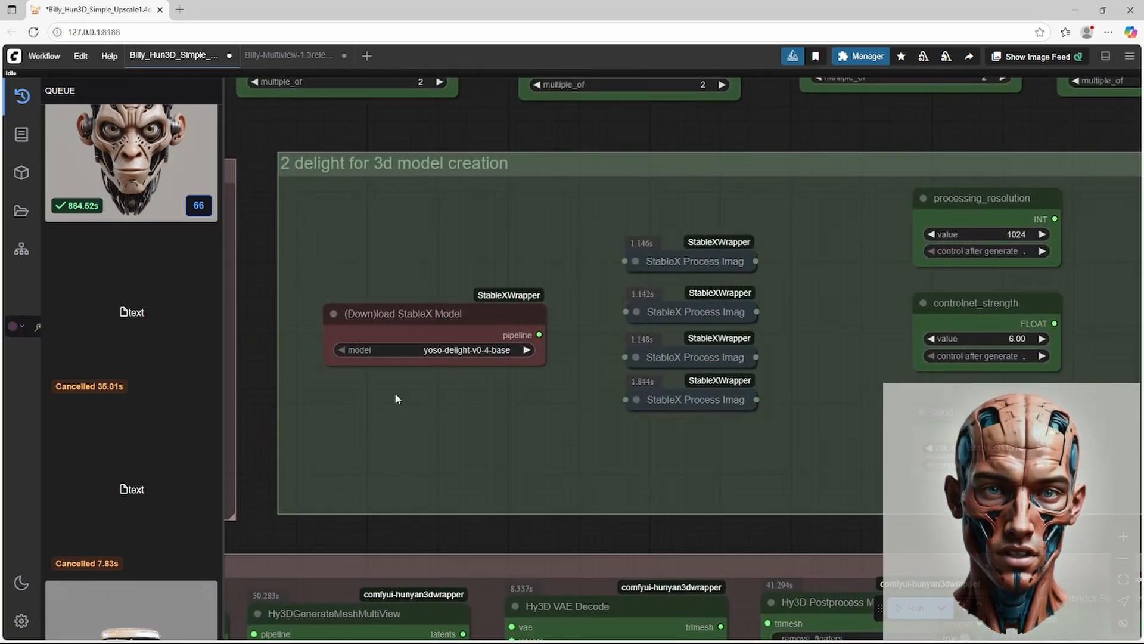
pyautogui.click(484, 350)
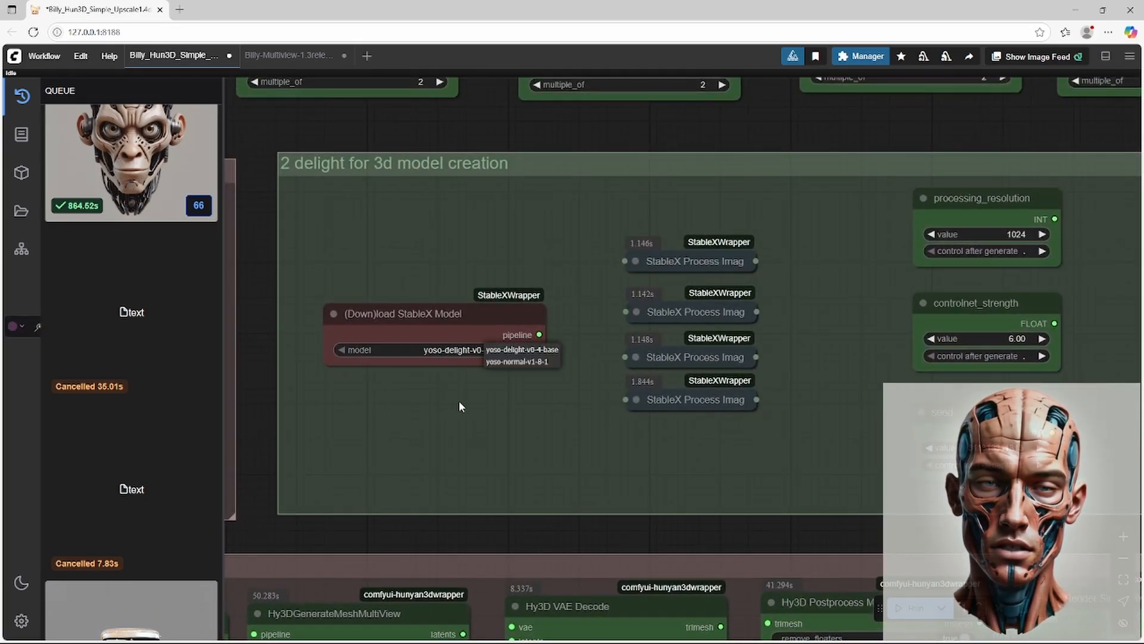
pyautogui.click(521, 350)
pyautogui.moveTo(593, 423); pyautogui.dragTo(479, 446)
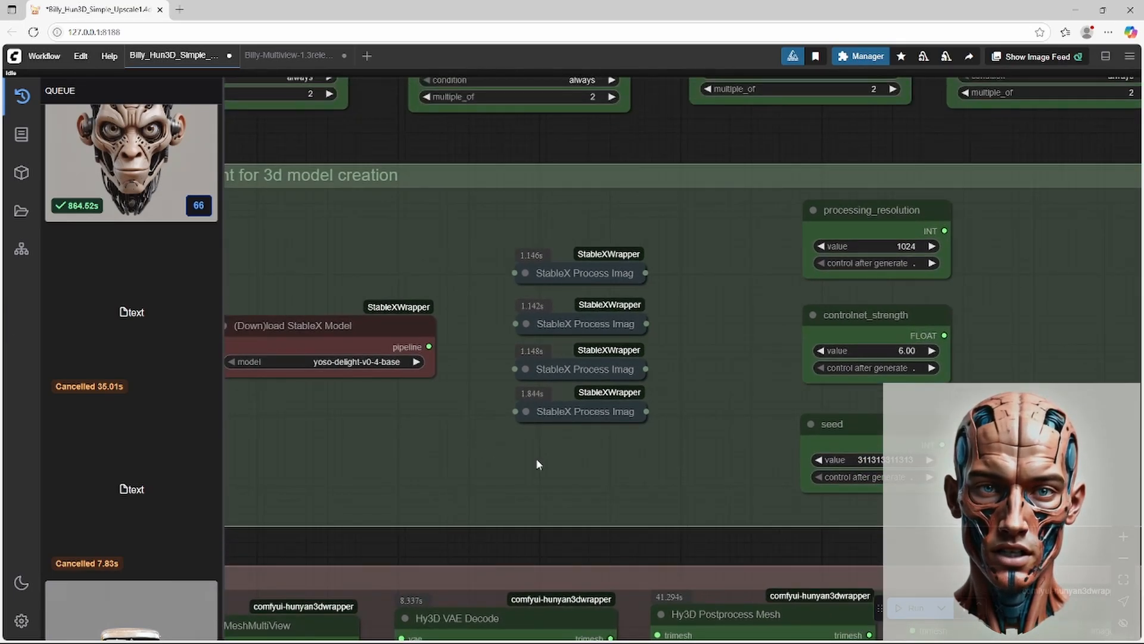
pyautogui.scroll(-3, 560, 453)
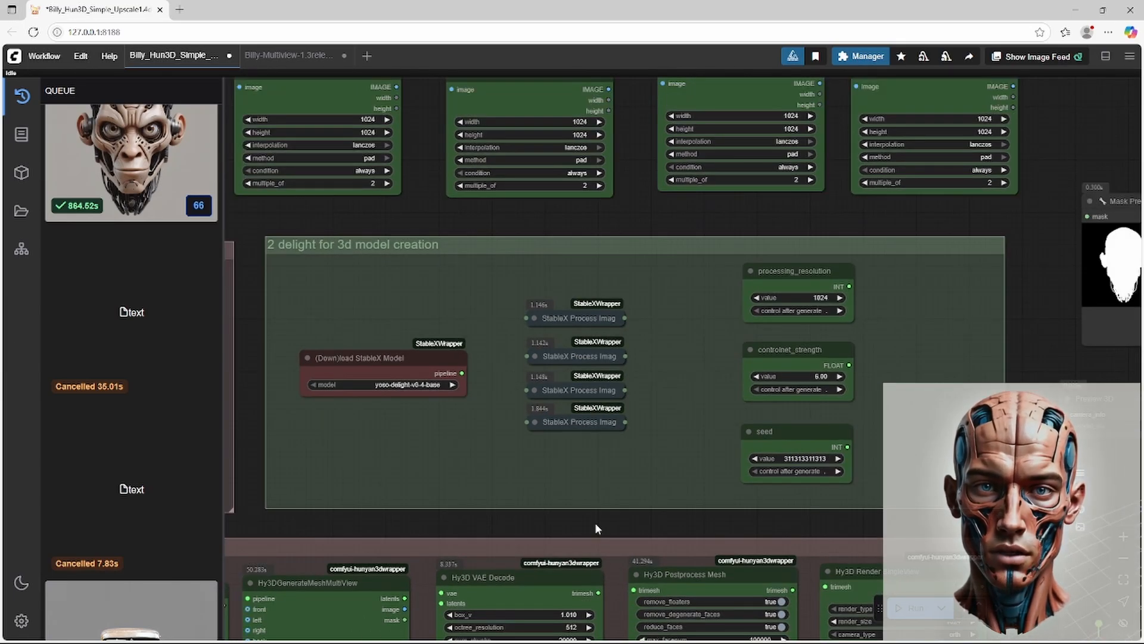
pyautogui.moveTo(606, 523); pyautogui.dragTo(592, 515)
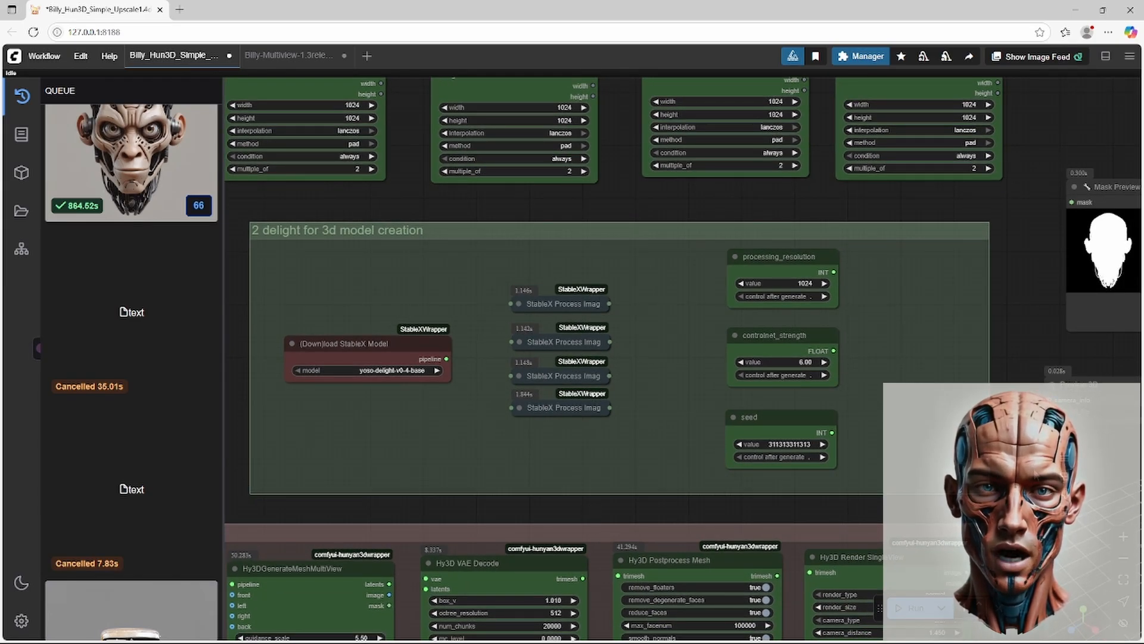
# In the delight group, set processing_resolution to 2048 and controlnet_strength to 5.5
pyautogui.moveTo(1030, 467); pyautogui.dragTo(800, 427)
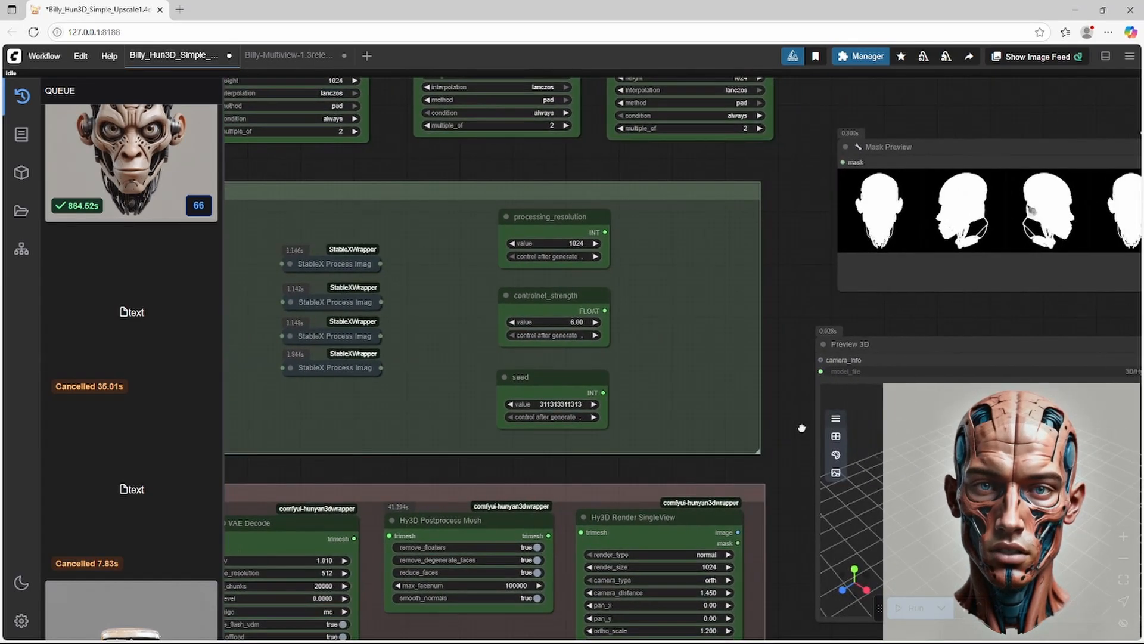
pyautogui.click(564, 242)
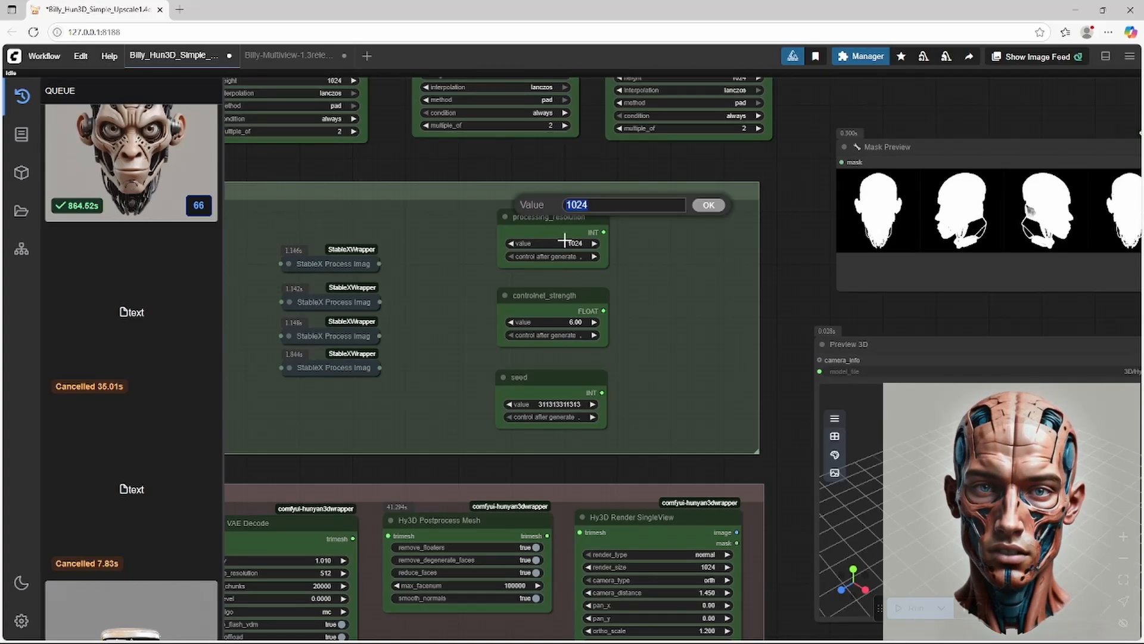
pyautogui.write('204')
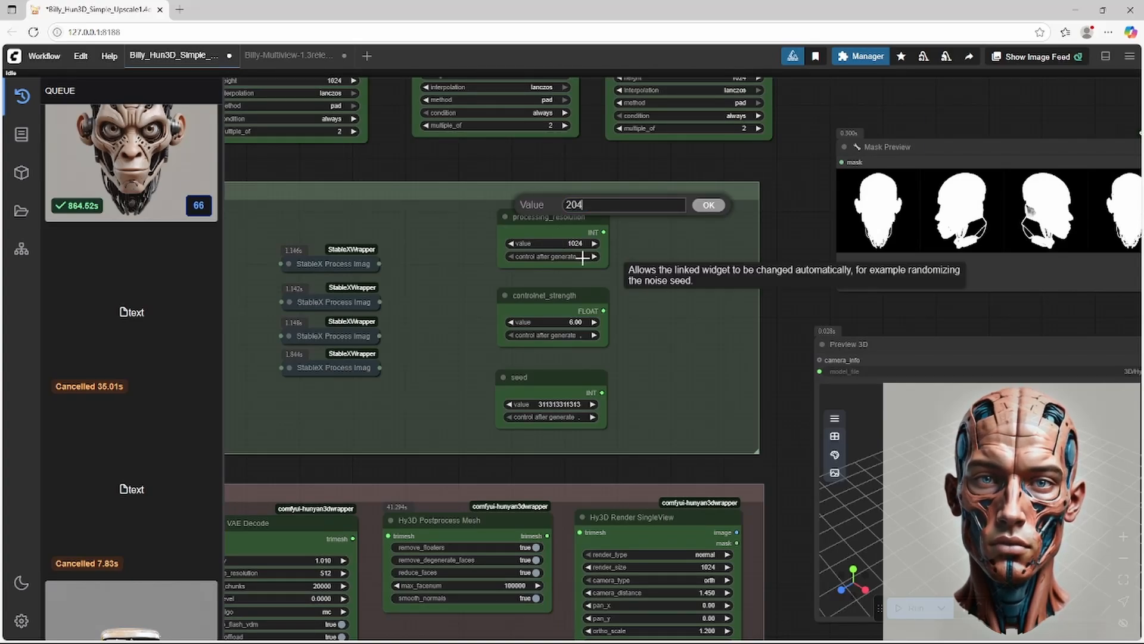
pyautogui.write('8')
pyautogui.press('Return')
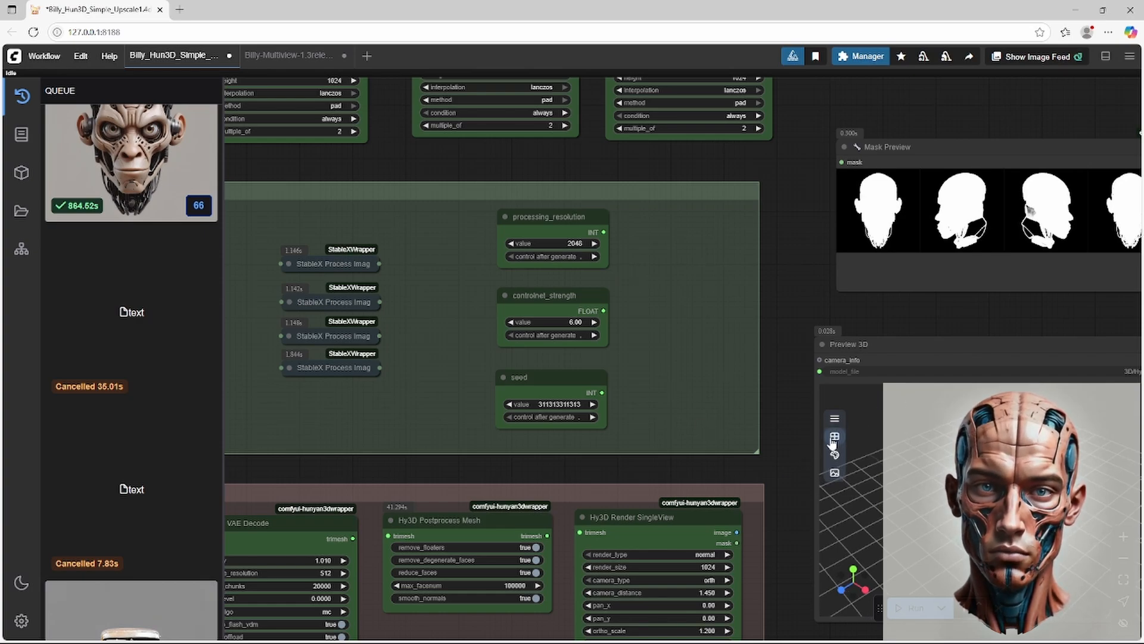
pyautogui.click(569, 324)
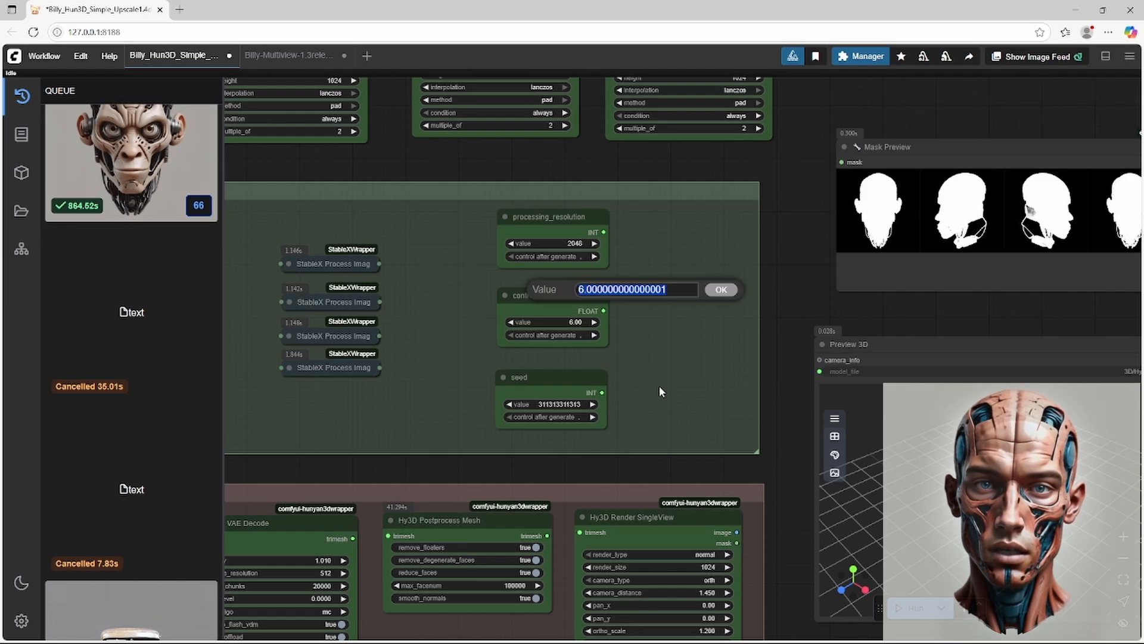
pyautogui.write('6')
pyautogui.press('Return')
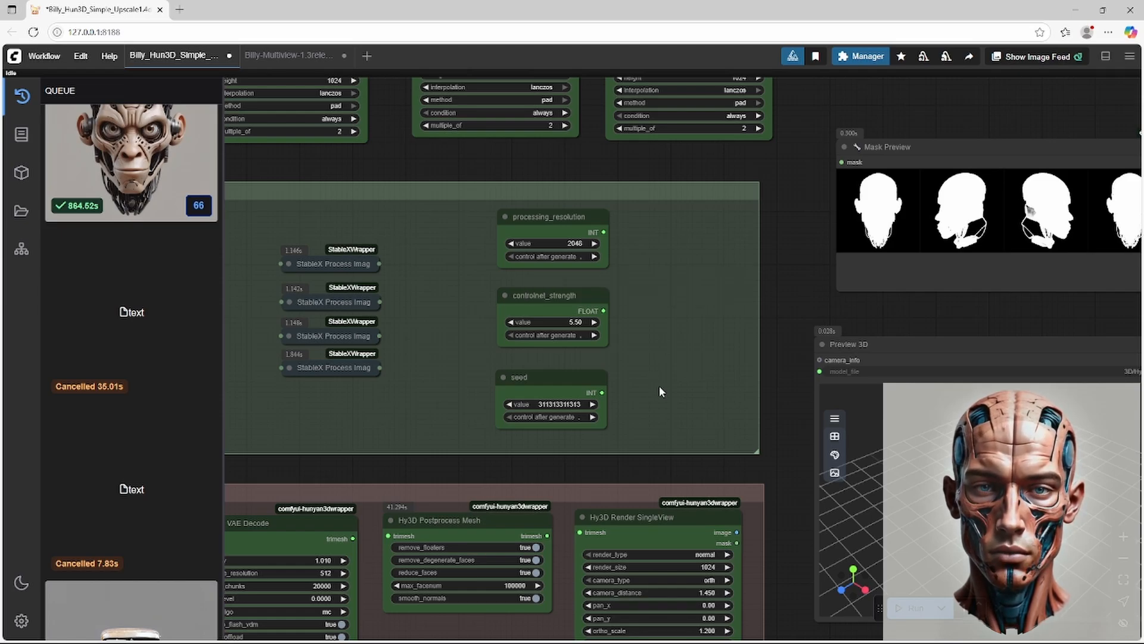
# Look through the models available to Hy3DModelLoader in the 3D model creation group and dismiss the list
pyautogui.moveTo(774, 490); pyautogui.dragTo(753, 399)
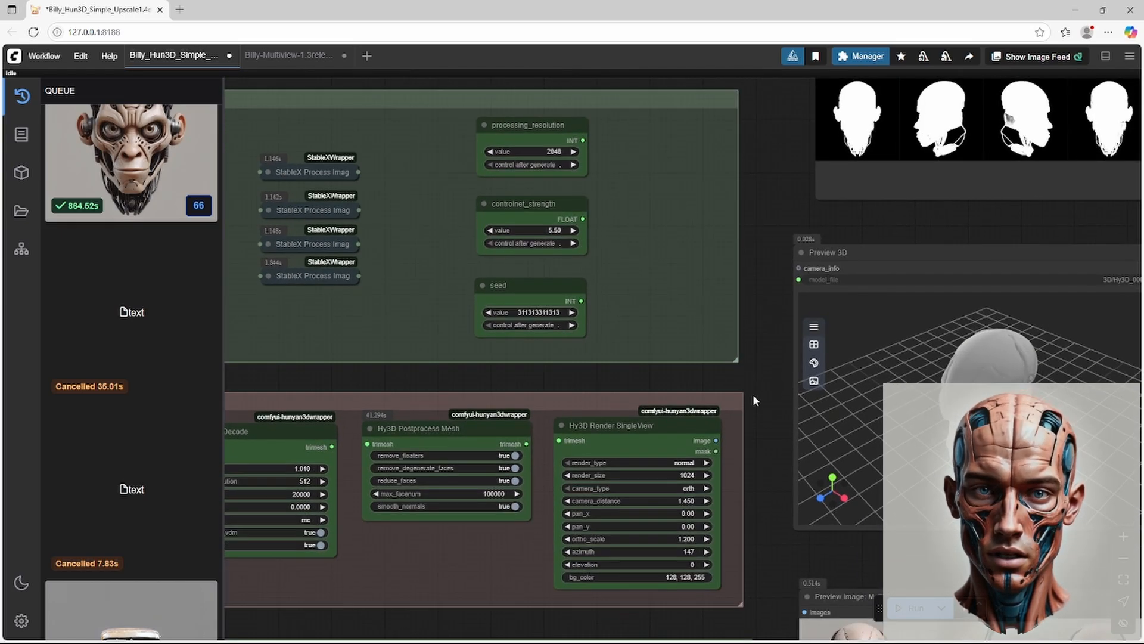
pyautogui.moveTo(784, 589); pyautogui.dragTo(900, 596)
pyautogui.moveTo(500, 594); pyautogui.dragTo(626, 630)
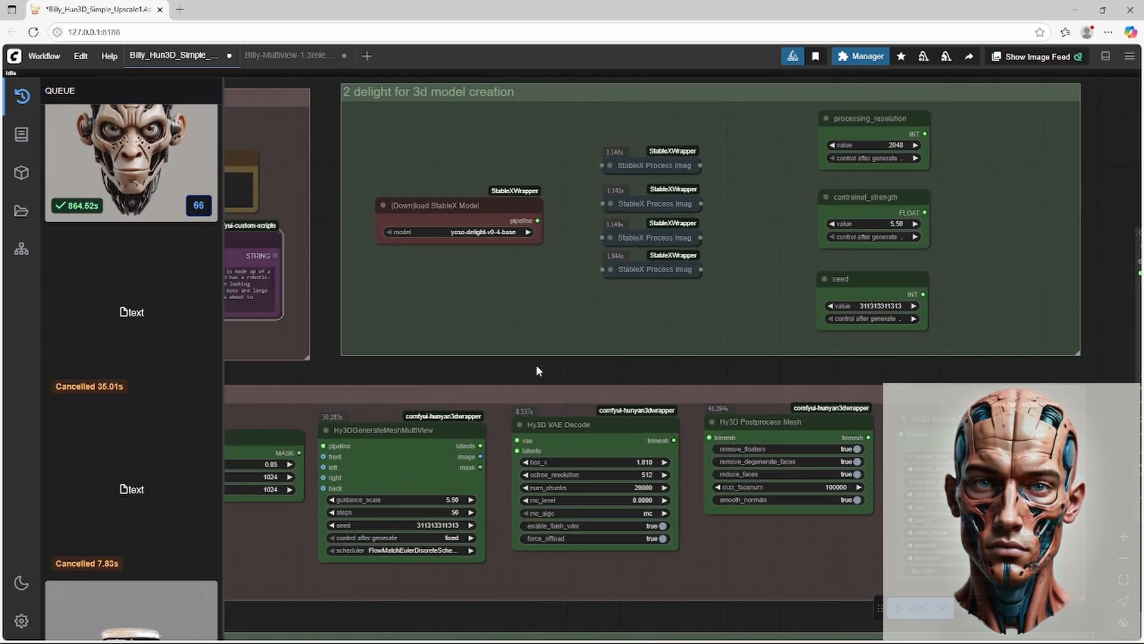
pyautogui.scroll(-4, 534, 366)
pyautogui.scroll(-3, 721, 402)
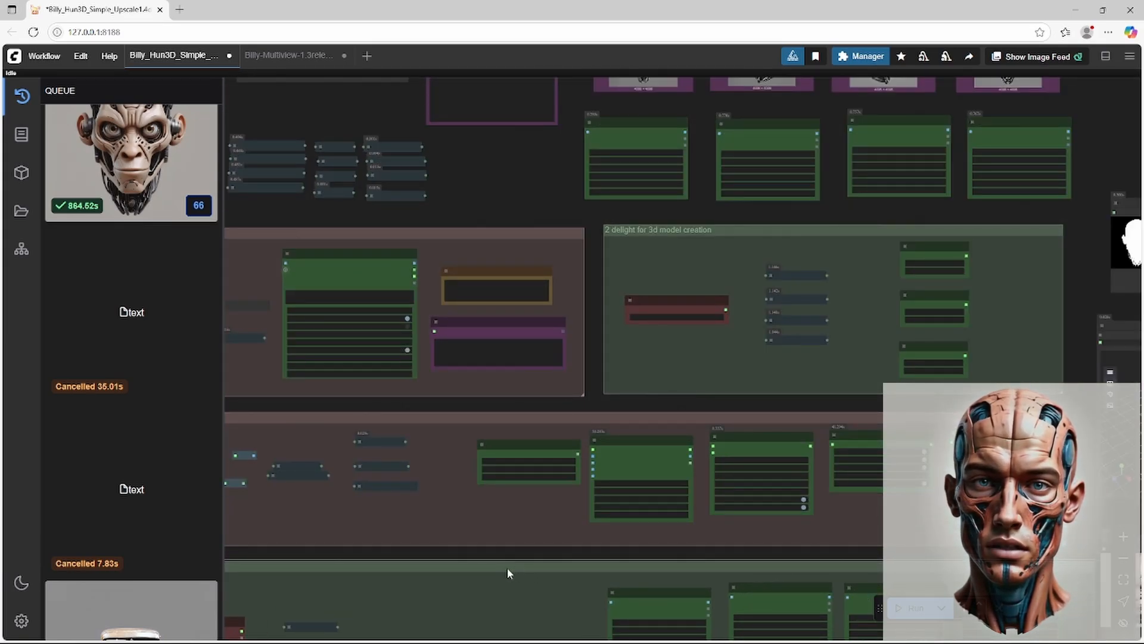
pyautogui.click(506, 567)
pyautogui.moveTo(485, 549); pyautogui.dragTo(874, 511)
pyautogui.scroll(5, 379, 392)
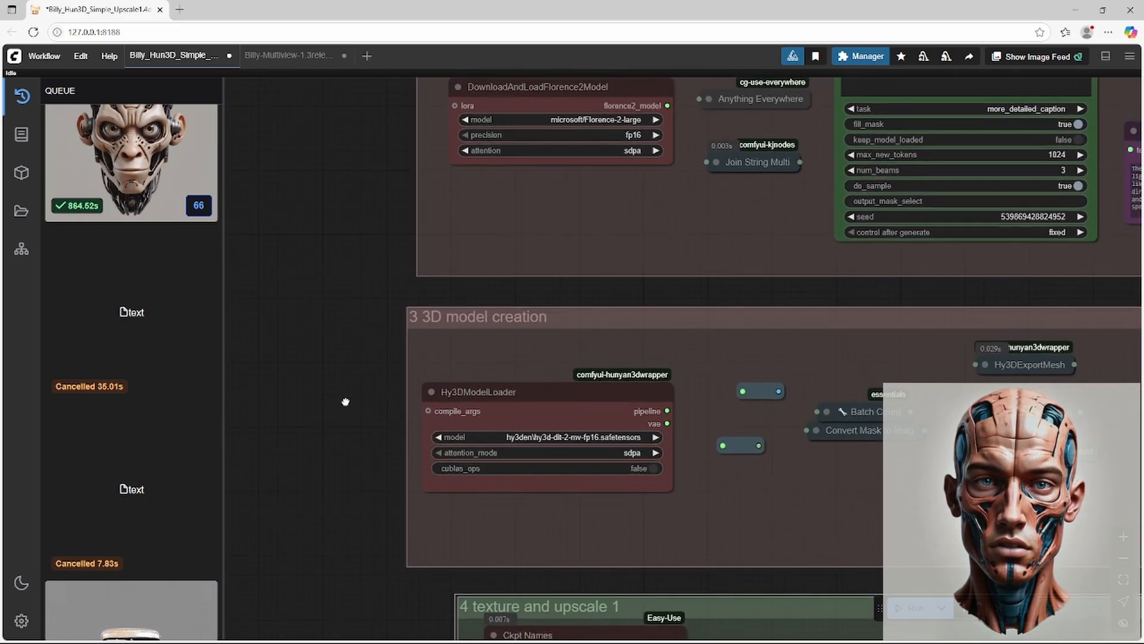
pyautogui.click(536, 435)
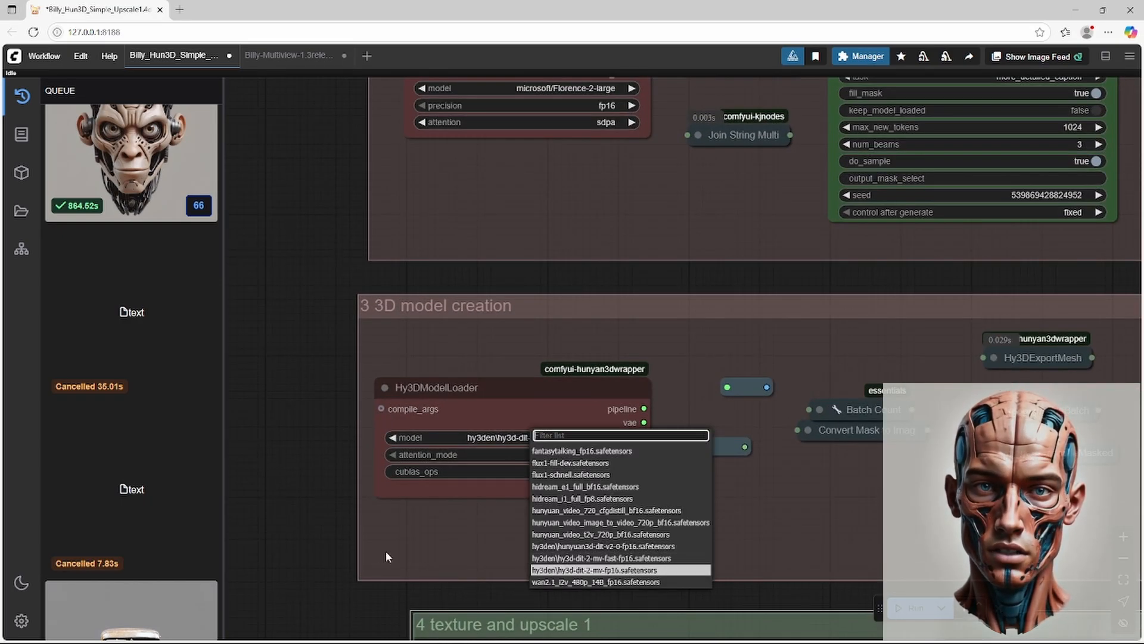
pyautogui.click(387, 557)
# Inspect the guidance_scale and steps values of the Hy3DGenerateMeshMultiView node, dismissing each value editor
pyautogui.moveTo(771, 504); pyautogui.dragTo(345, 460)
pyautogui.moveTo(812, 567); pyautogui.dragTo(259, 536)
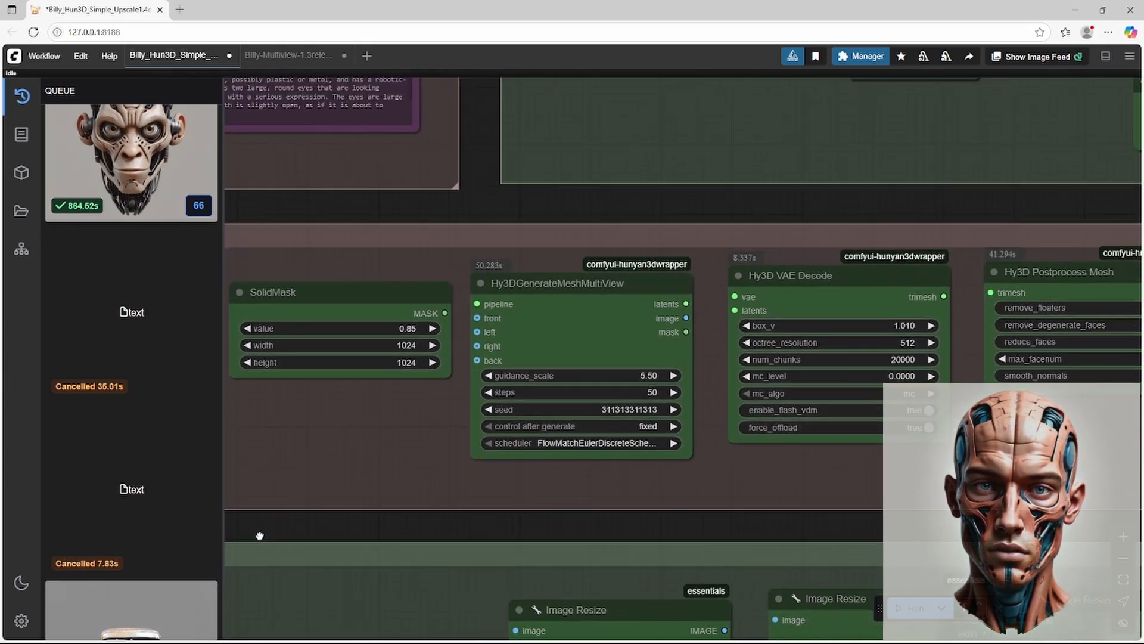
pyautogui.click(654, 376)
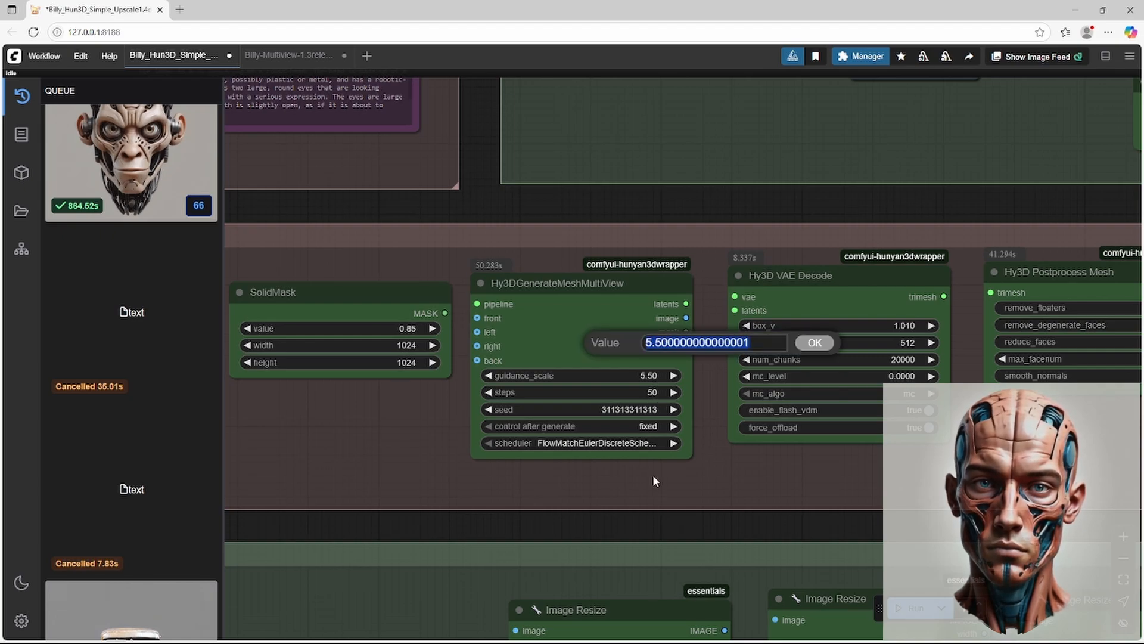
pyautogui.click(659, 486)
pyautogui.click(647, 392)
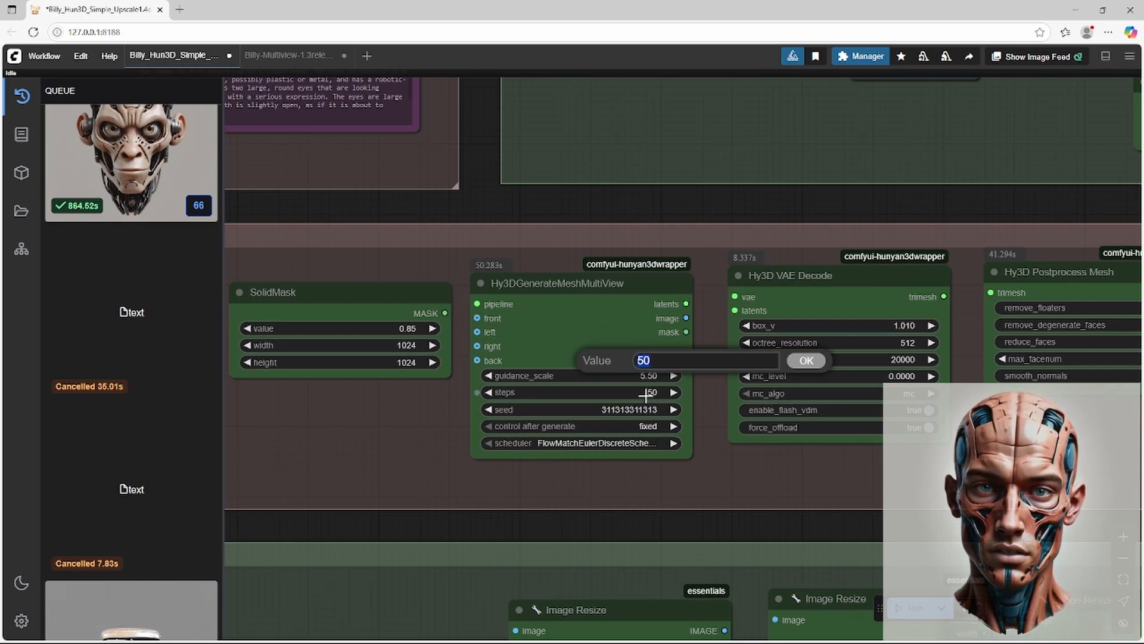
pyautogui.click(680, 507)
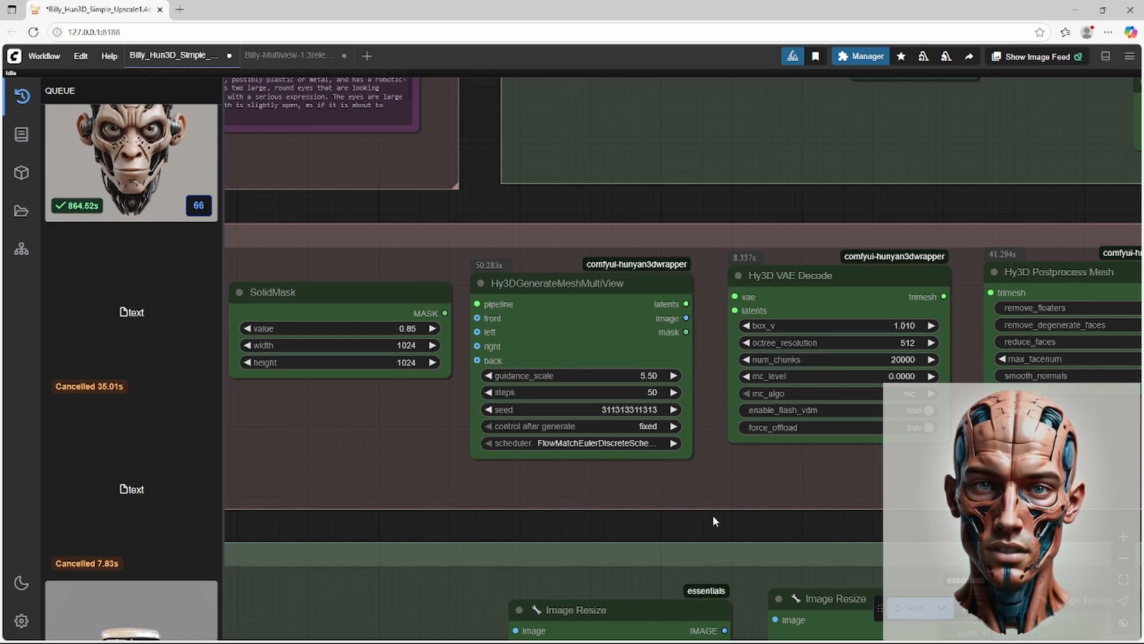
# Inspect the octree_resolution value of the Hy3D VAE Decode node and close its value editor
pyautogui.moveTo(710, 527); pyautogui.dragTo(502, 522)
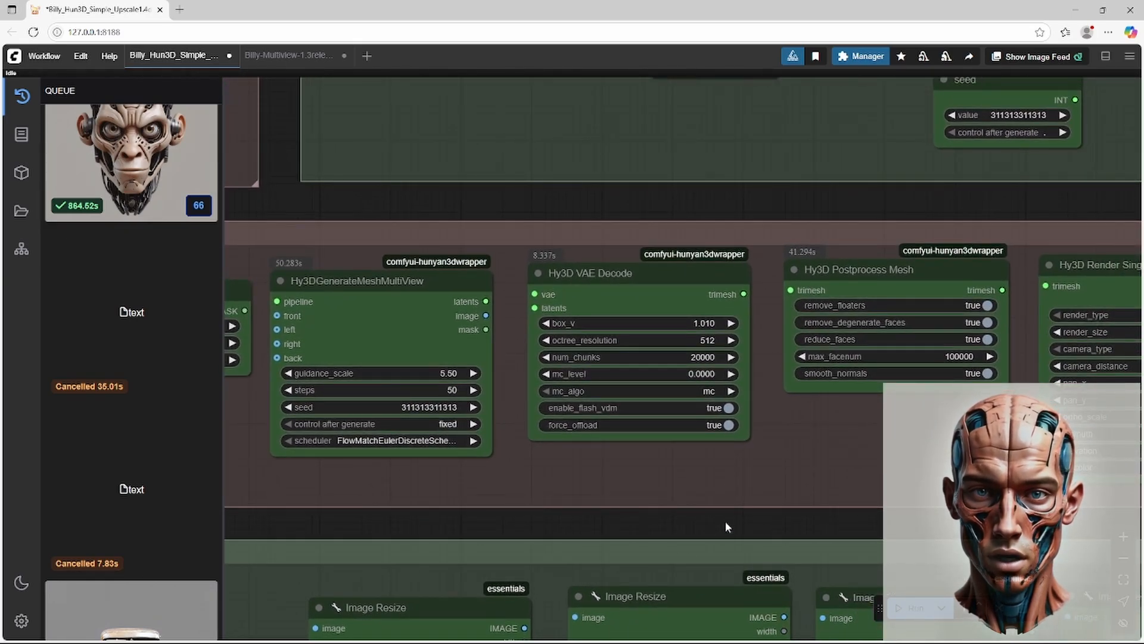
pyautogui.moveTo(722, 531); pyautogui.dragTo(662, 516)
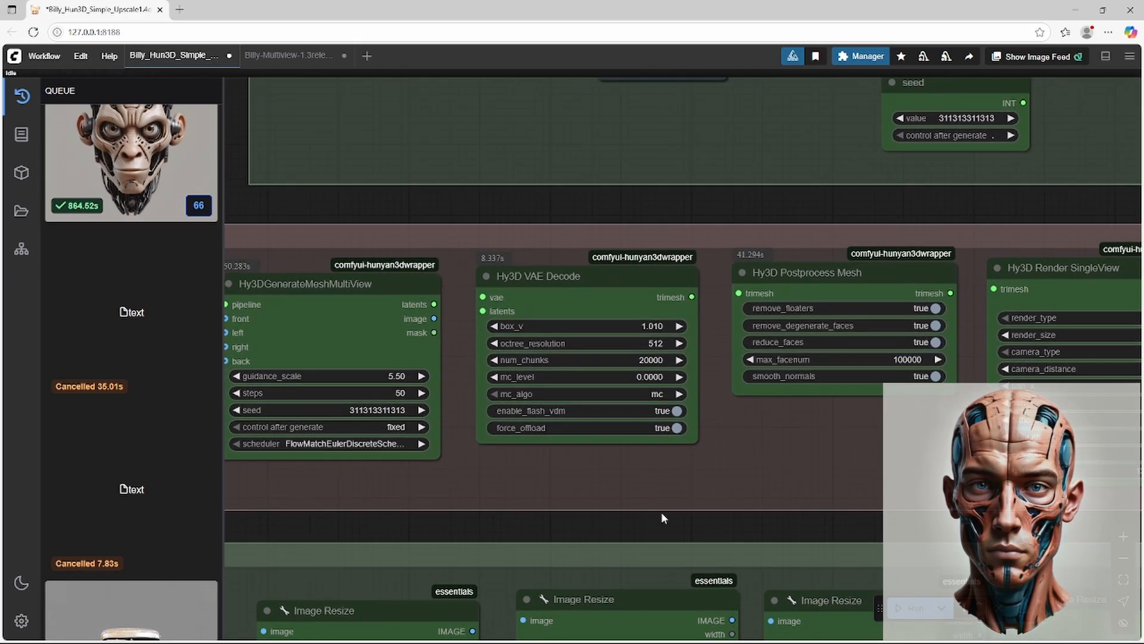
pyautogui.click(650, 348)
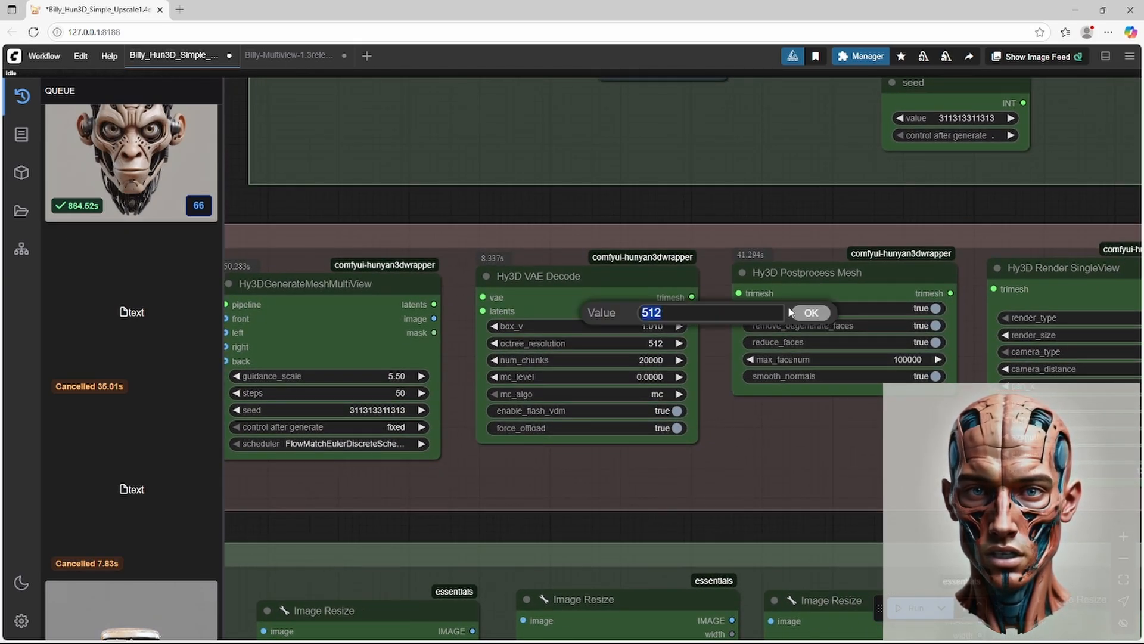
pyautogui.click(810, 313)
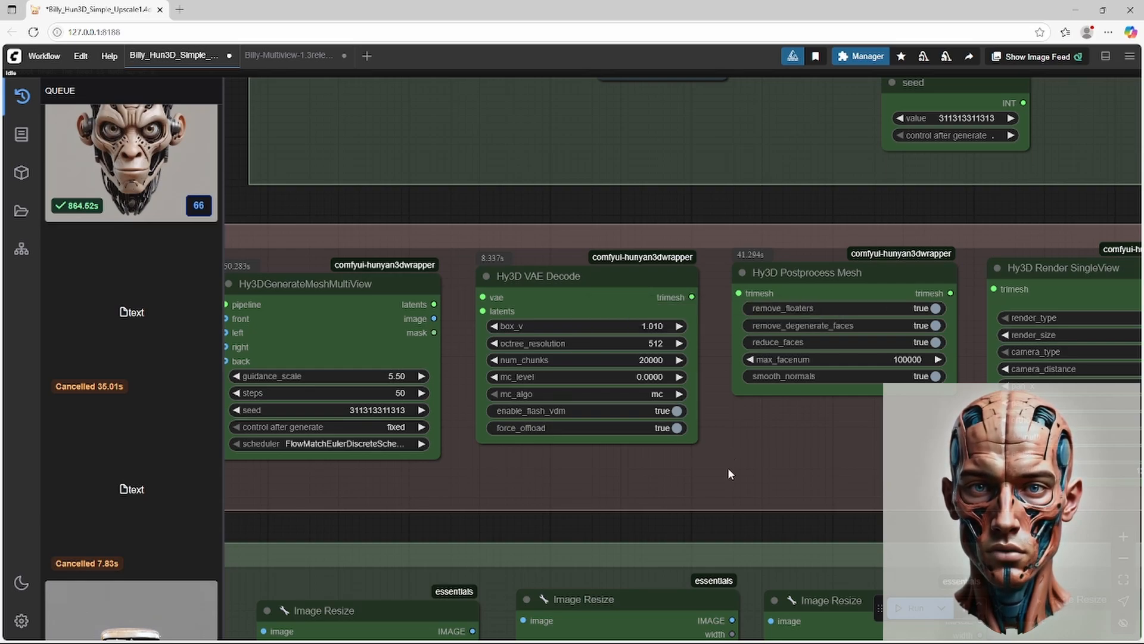
# Inspect the max_facenum value of the Hy3D Postprocess Mesh node and close its value editor
pyautogui.moveTo(747, 518); pyautogui.dragTo(433, 507)
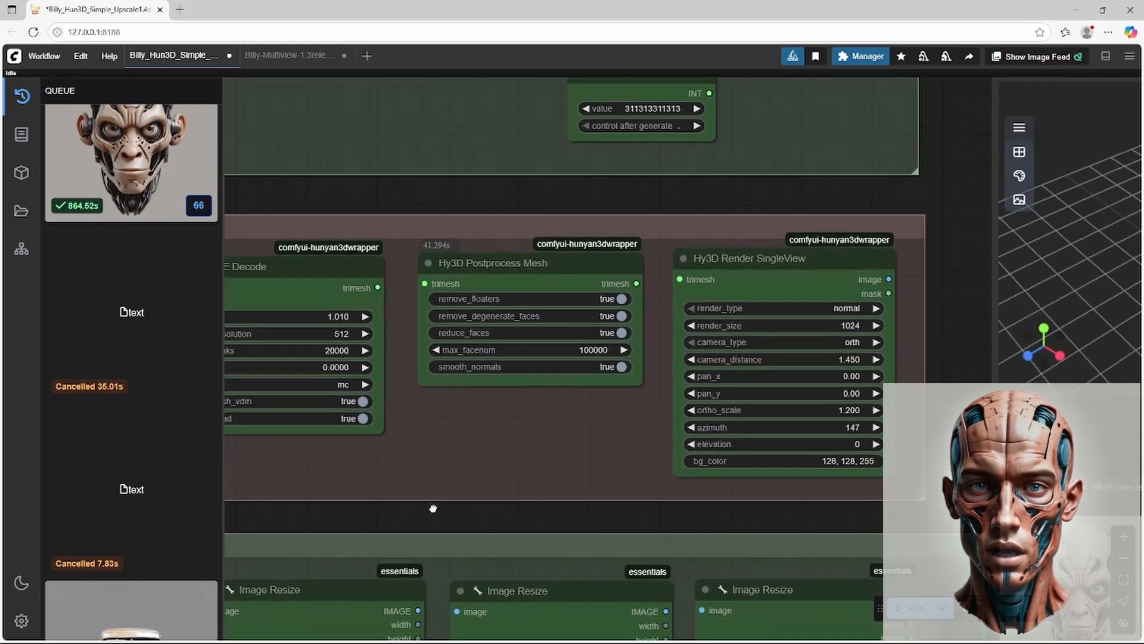
pyautogui.click(590, 350)
pyautogui.click(750, 313)
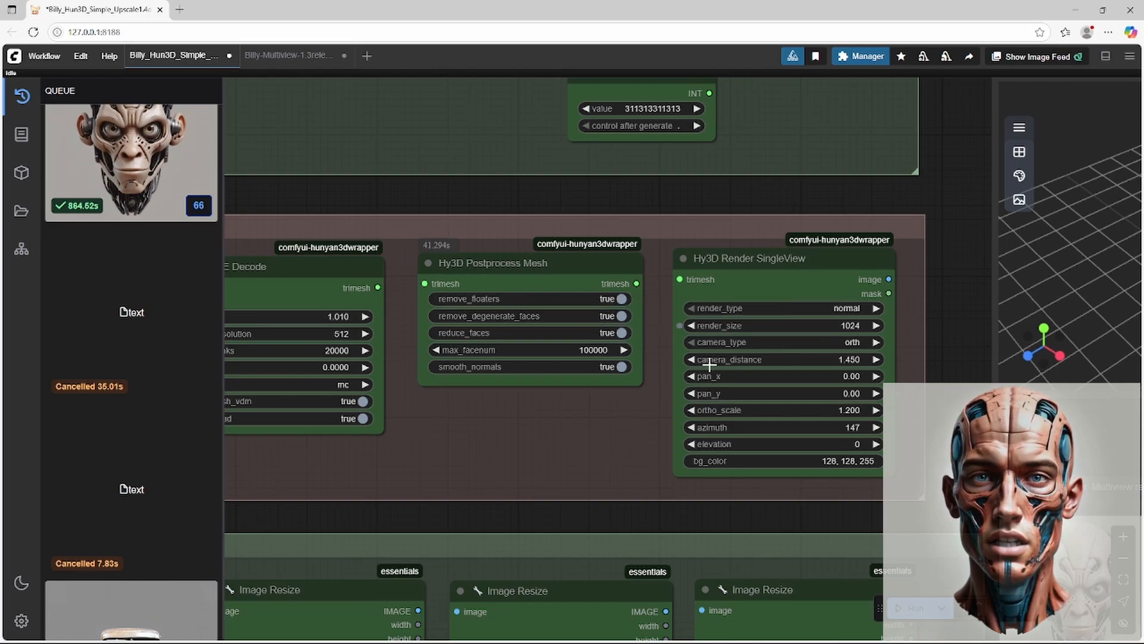
# Look through the checkpoints available to the Ckpt Names node in the texture and upscale 1 group and dismiss the list
pyautogui.scroll(-5, 559, 521)
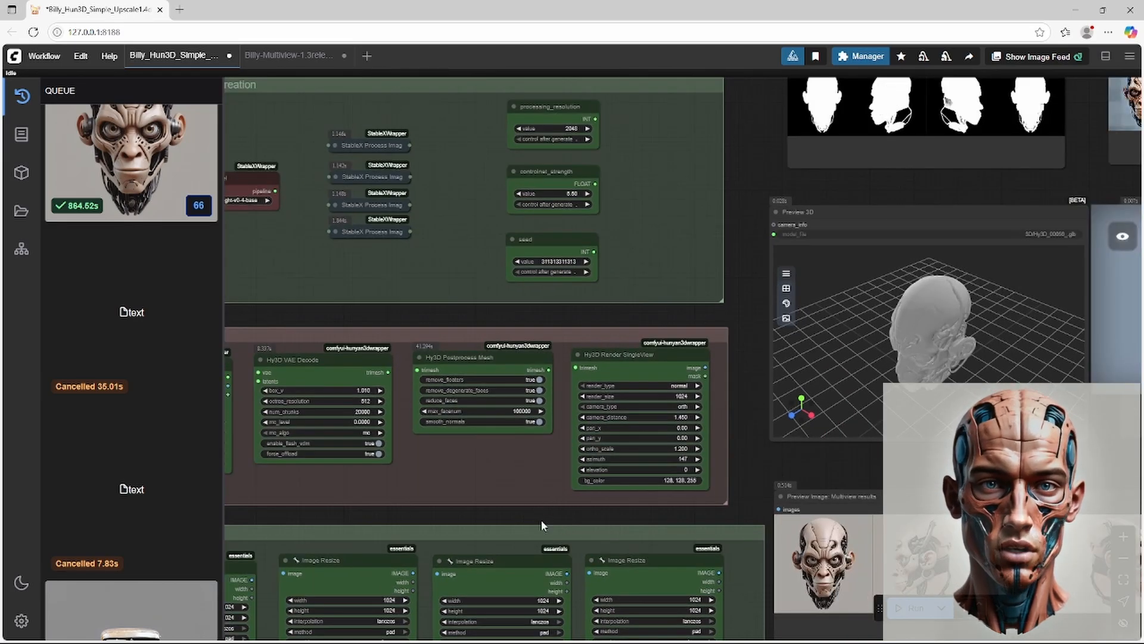
pyautogui.moveTo(543, 525); pyautogui.dragTo(1143, 273)
pyautogui.scroll(3, 277, 442)
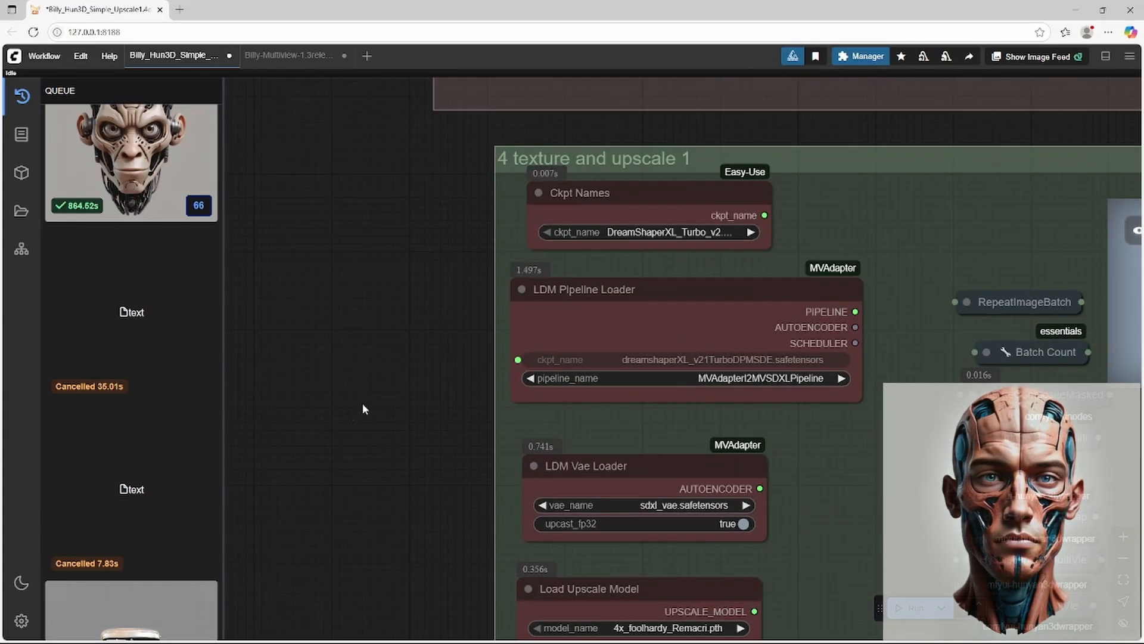
pyautogui.click(662, 232)
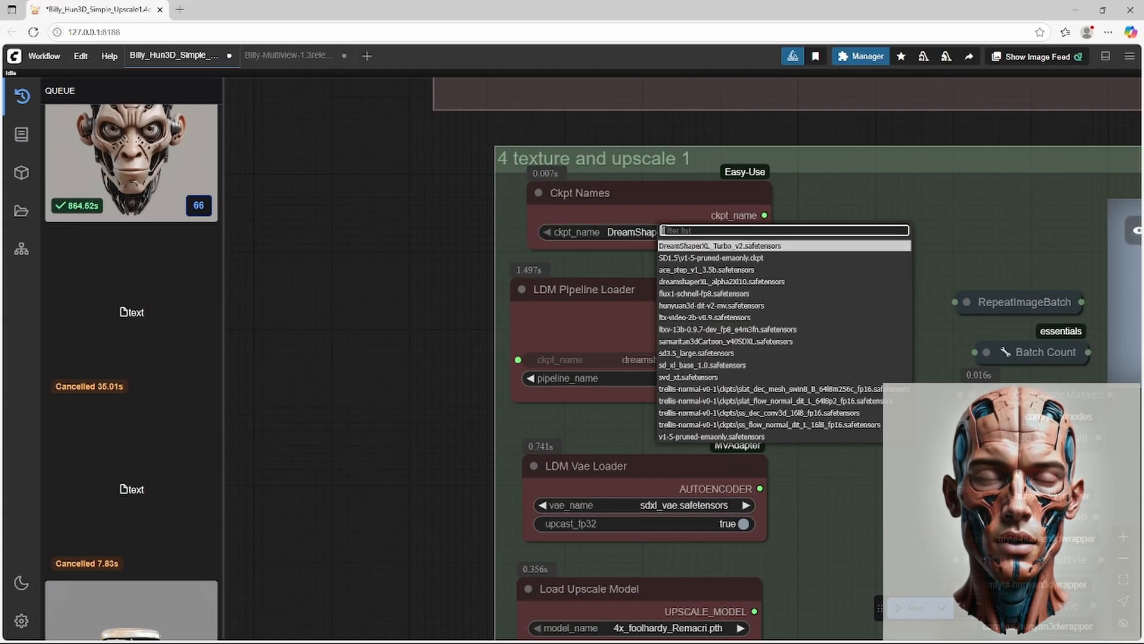
pyautogui.click(629, 236)
pyautogui.click(456, 328)
# Check the VAE choices of the LDM Vae Loader node and pick sdxl_vae.safetensors
pyautogui.moveTo(400, 472); pyautogui.dragTo(333, 420)
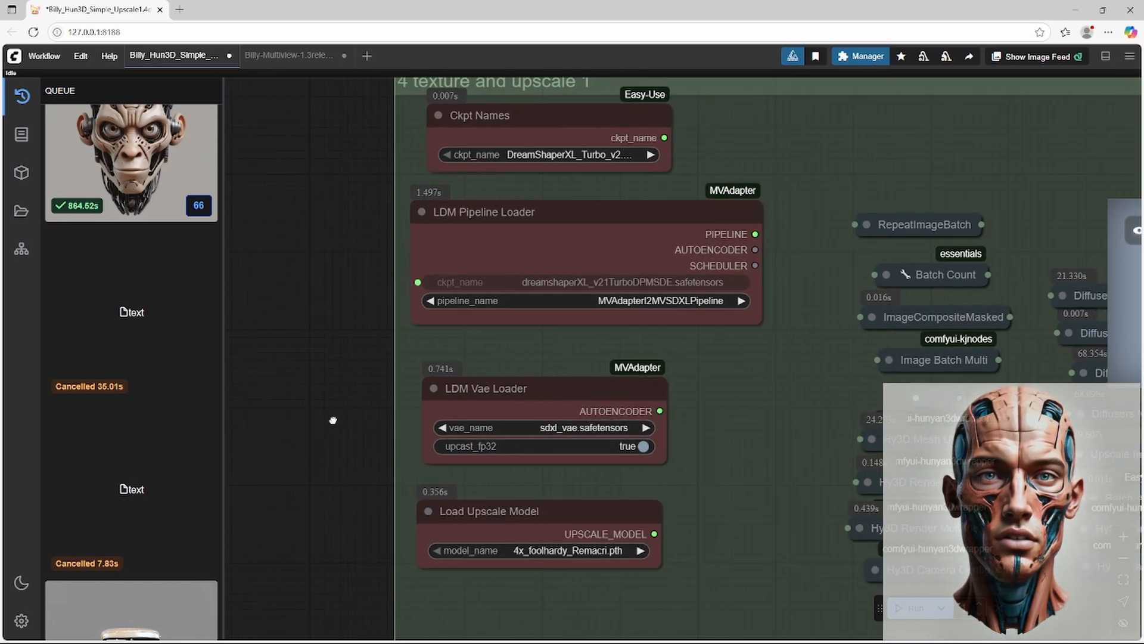
pyautogui.click(527, 428)
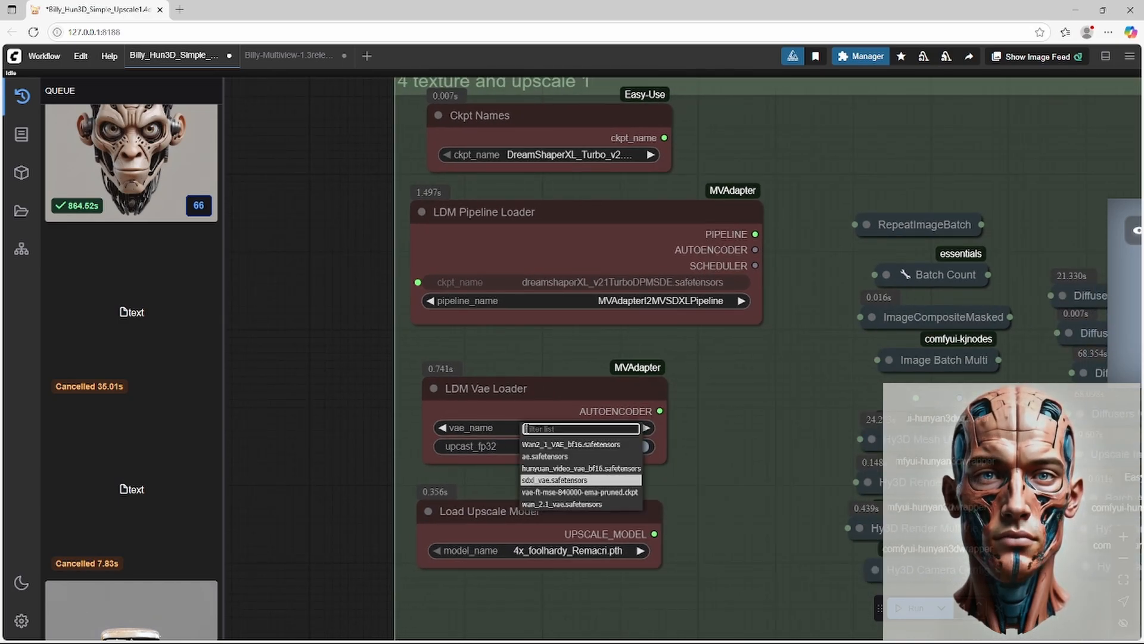
pyautogui.click(532, 480)
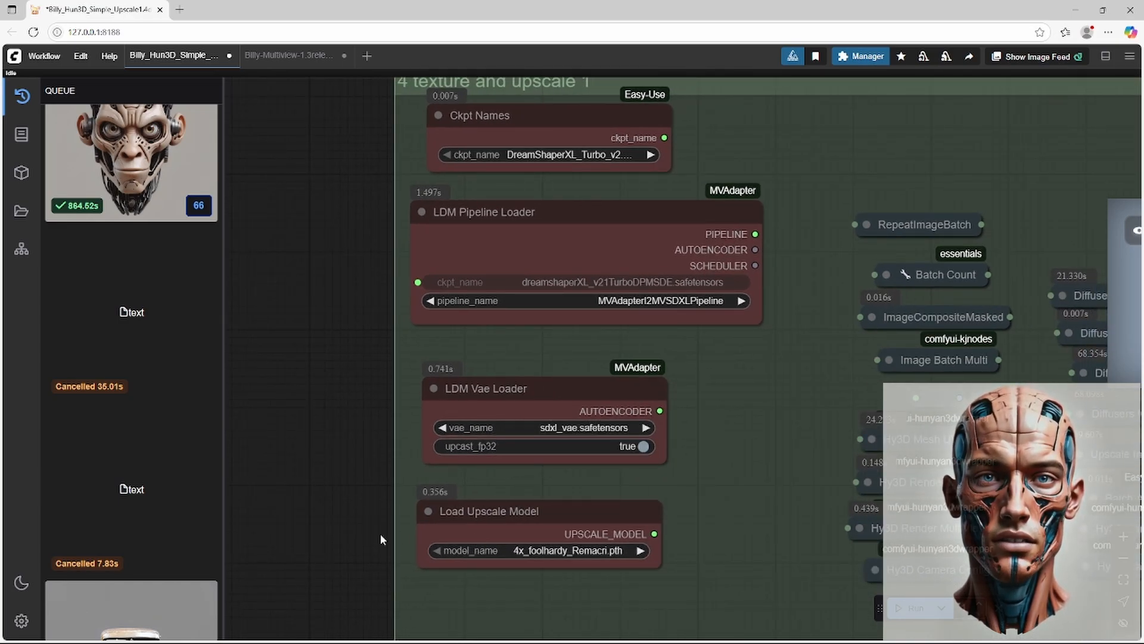
# Examine the Image Resize, Steps, CFG and seed settings of the texture and upscale 1 group and its multi-view preview images
pyautogui.moveTo(396, 541); pyautogui.dragTo(187, 453)
pyautogui.scroll(-4, 459, 510)
pyautogui.moveTo(732, 580); pyautogui.dragTo(7, 528)
pyautogui.moveTo(837, 545); pyautogui.dragTo(844, 571)
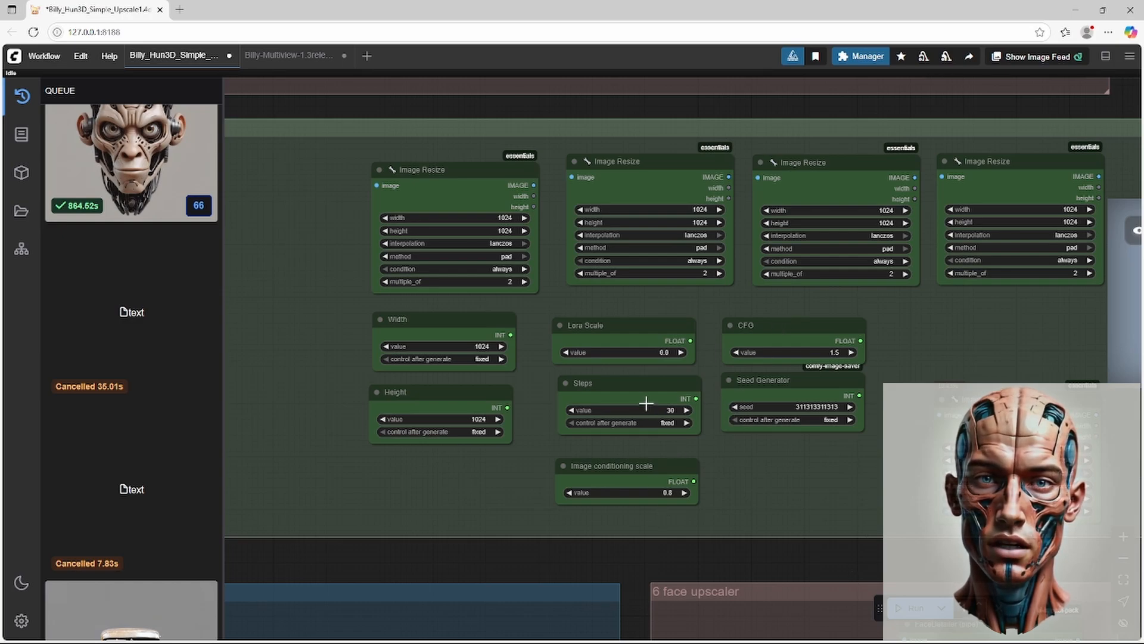
pyautogui.moveTo(820, 566); pyautogui.dragTo(345, 550)
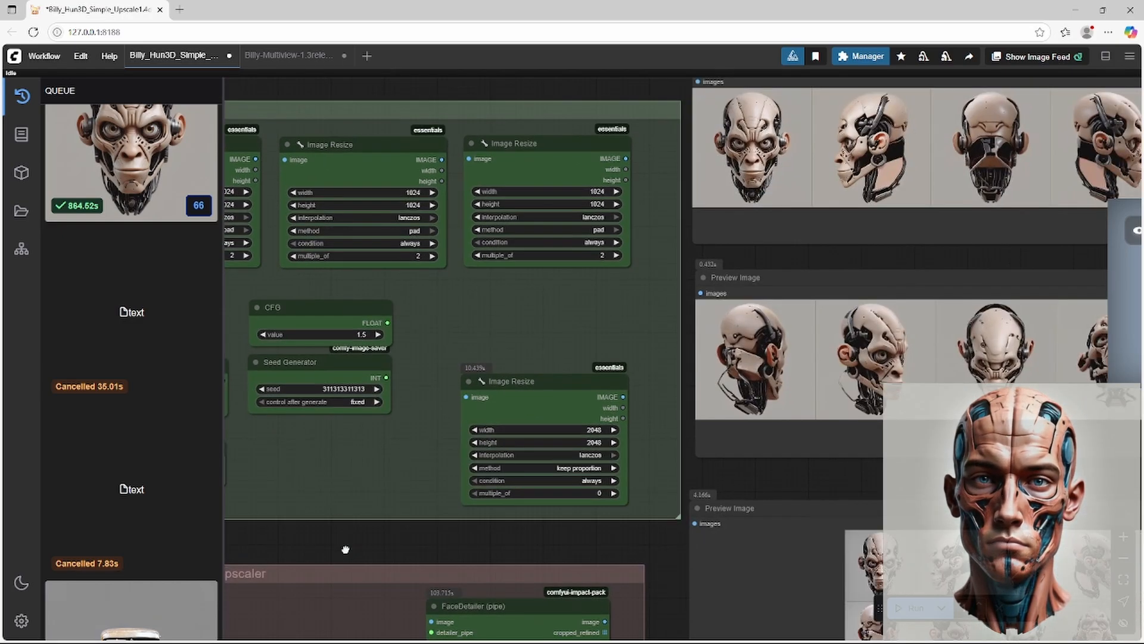
pyautogui.moveTo(870, 478); pyautogui.dragTo(480, 501)
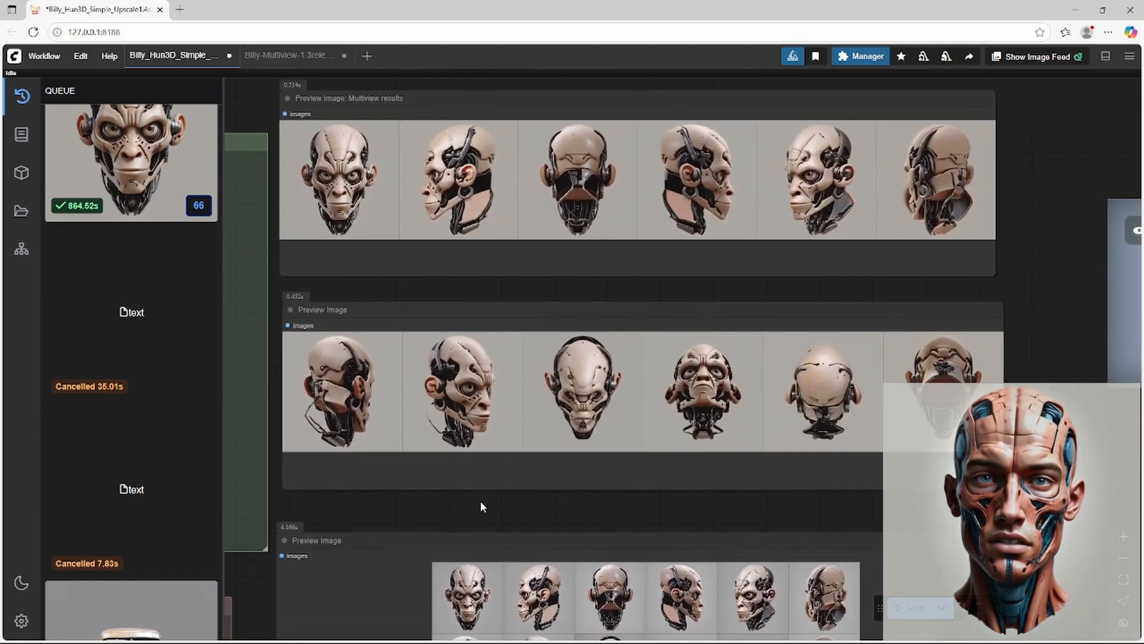
# Examine the upscale 2 group, covering its checkpoint and ControlNet loaders, IPAdapter Advanced, Apply Advanced ControlNet and sampling settings
pyautogui.hscroll(-10, 441, 508)
pyautogui.scroll(-5, 441, 508)
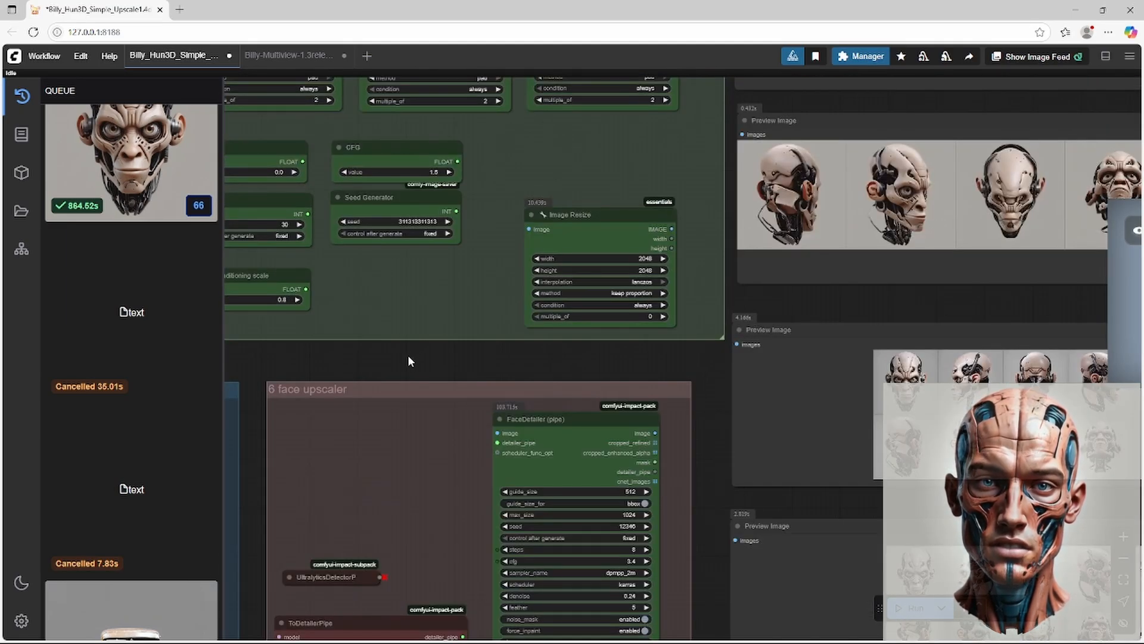
pyautogui.moveTo(408, 356); pyautogui.dragTo(1002, 296)
pyautogui.moveTo(373, 310); pyautogui.dragTo(679, 259)
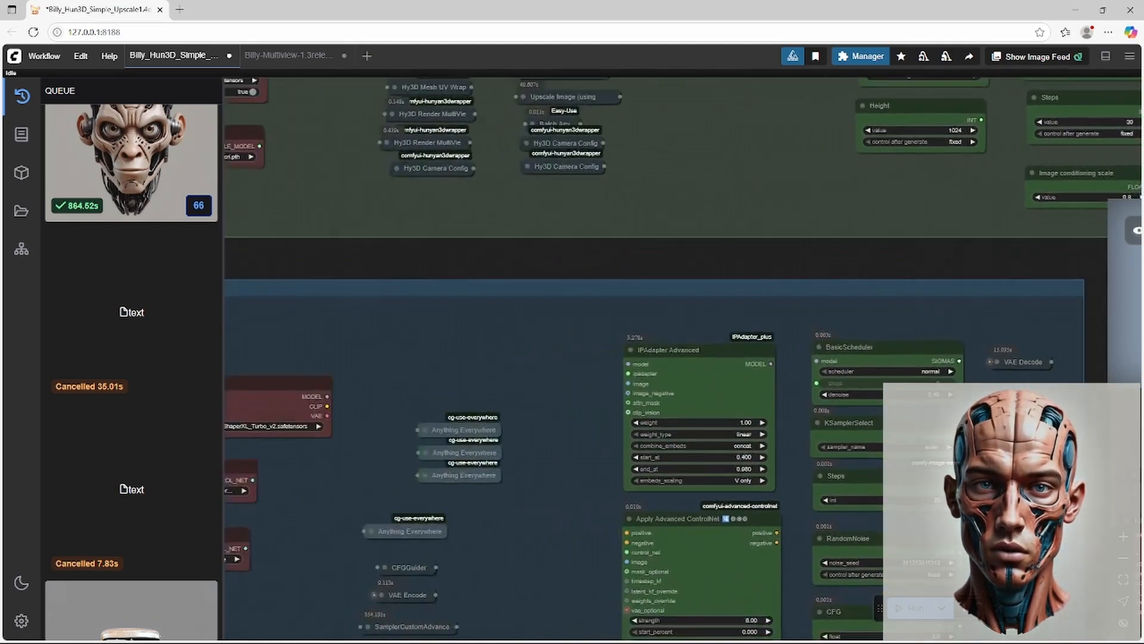
pyautogui.scroll(-4, 678, 258)
pyautogui.moveTo(568, 246); pyautogui.dragTo(671, 202)
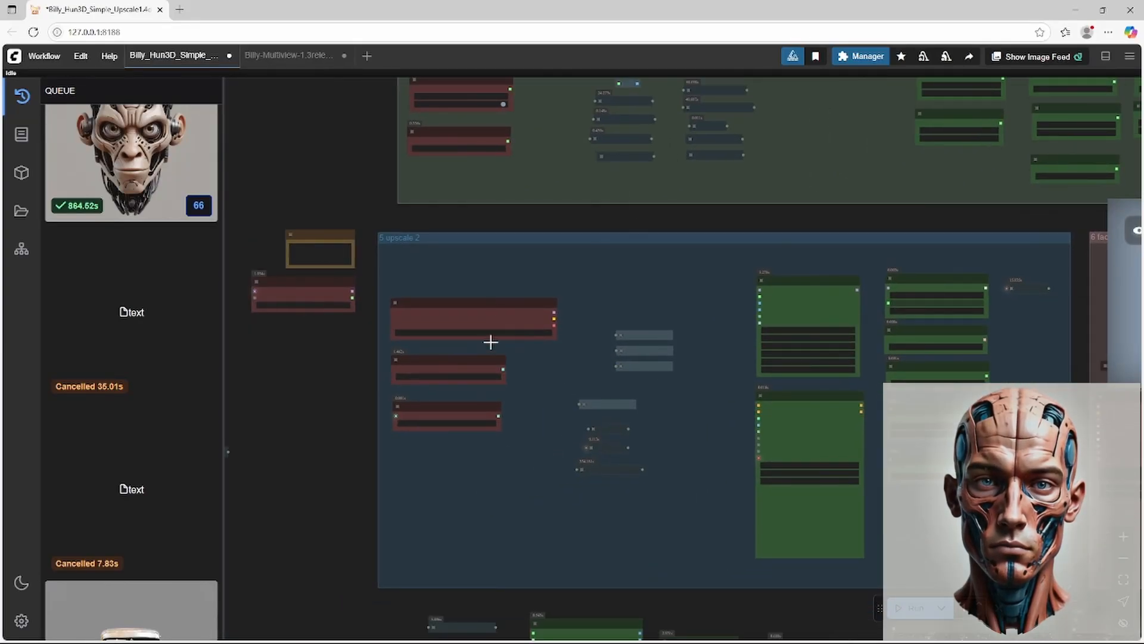
pyautogui.scroll(6, 428, 372)
pyautogui.moveTo(872, 107); pyautogui.dragTo(379, 80)
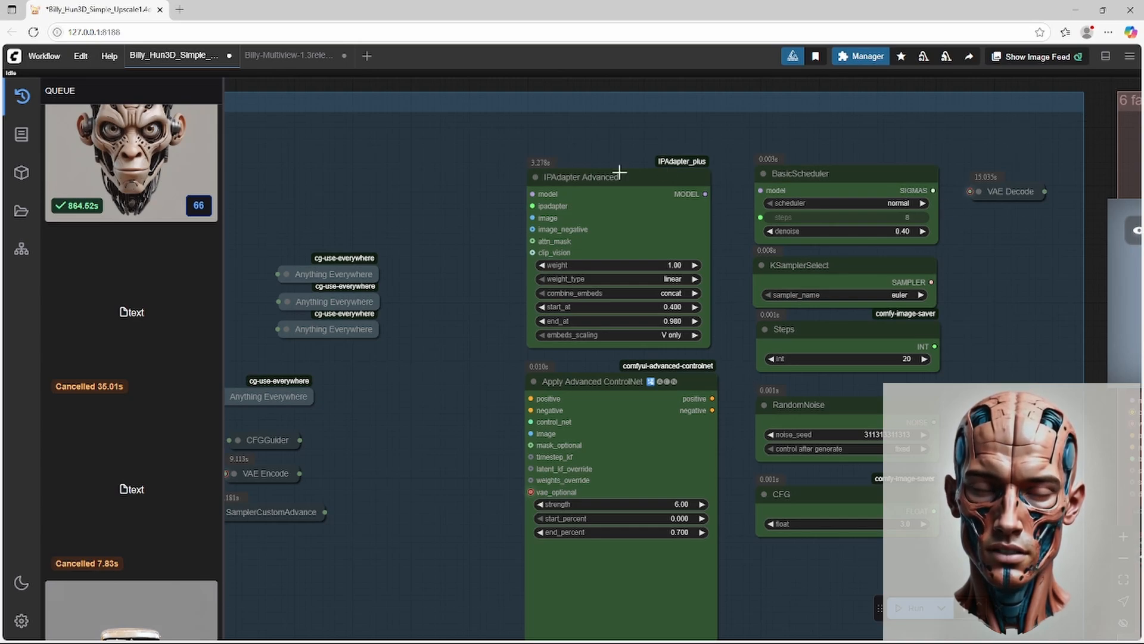
pyautogui.moveTo(323, 80); pyautogui.dragTo(898, 132)
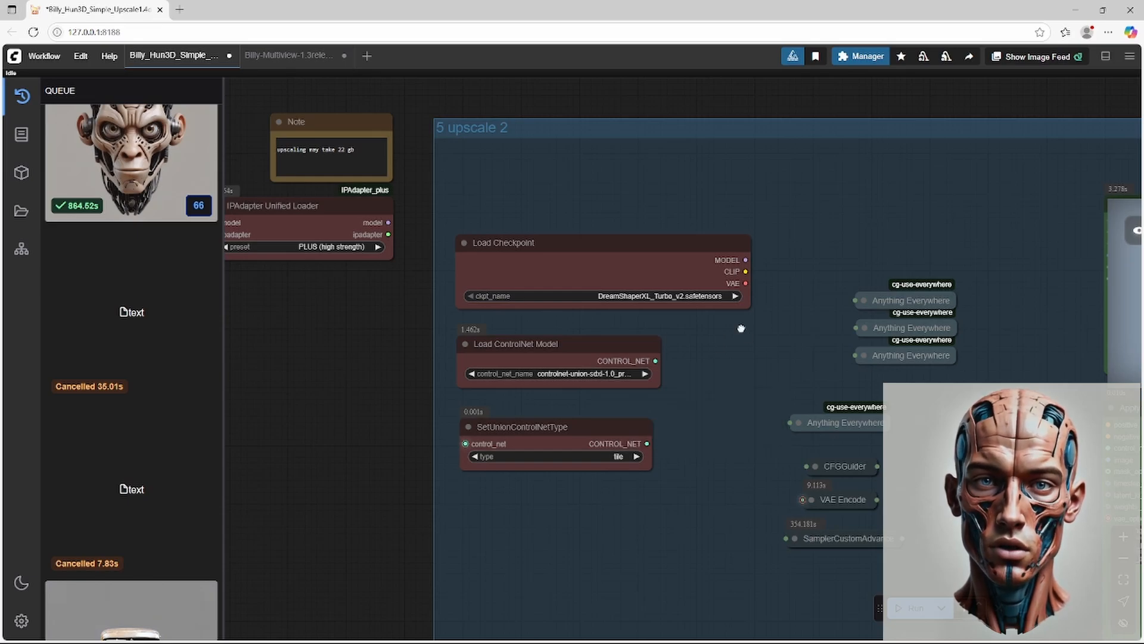
pyautogui.moveTo(973, 100); pyautogui.dragTo(294, 81)
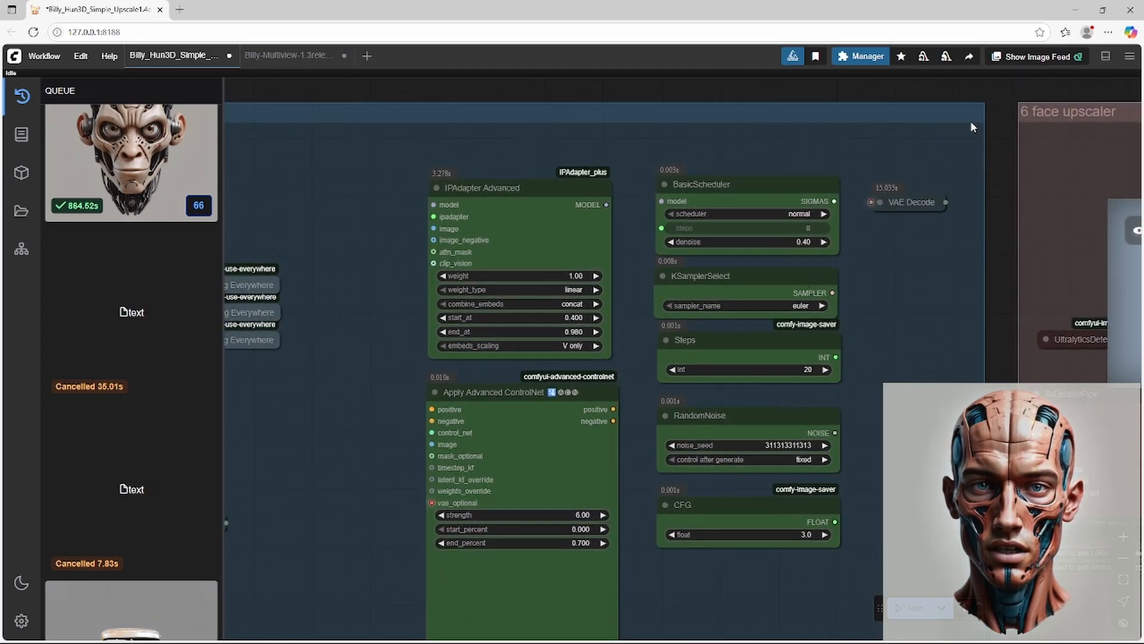
# Examine the FaceDetailer settings in the face upscaler group and the upscaled multi-view previews beside it
pyautogui.moveTo(992, 110); pyautogui.dragTo(236, 147)
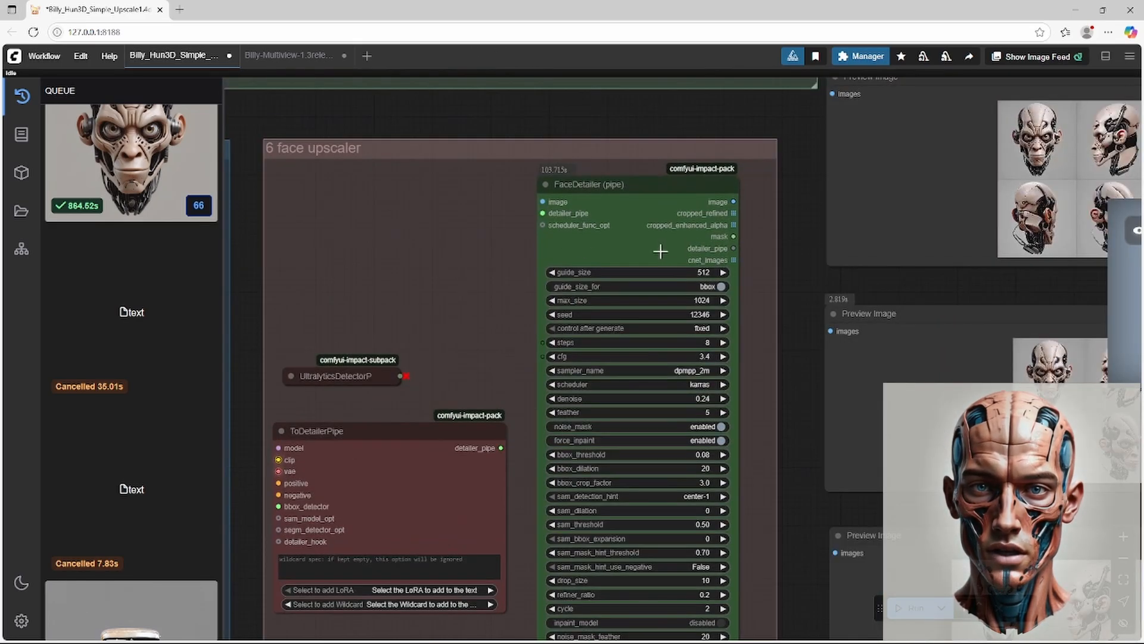
pyautogui.moveTo(792, 329); pyautogui.dragTo(422, 264)
pyautogui.moveTo(427, 579); pyautogui.dragTo(364, 306)
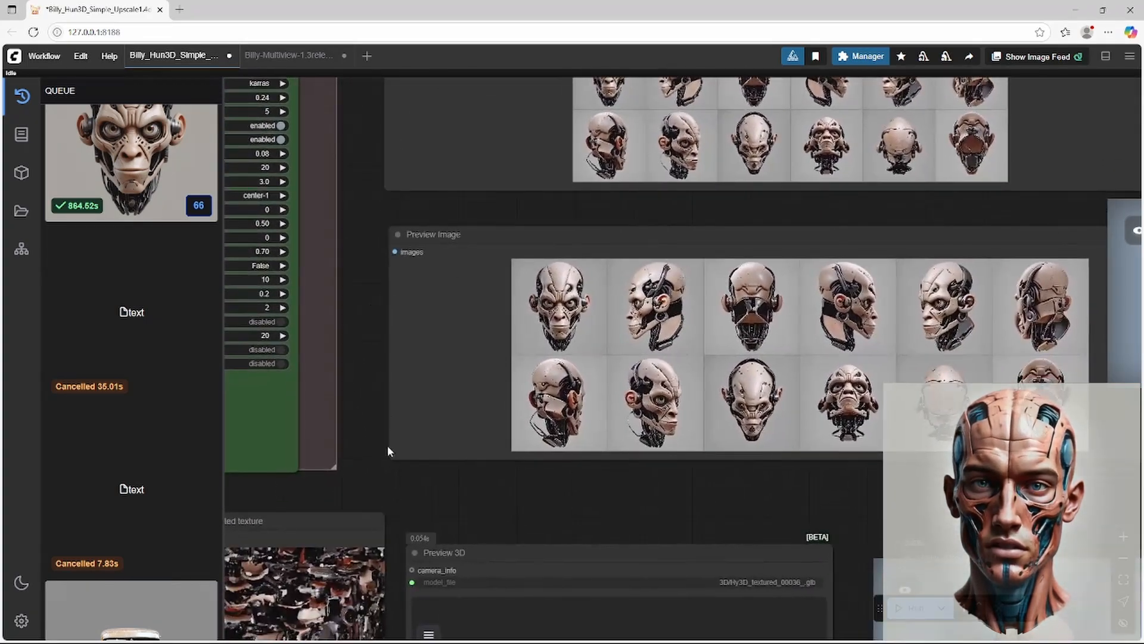
# Examine the baked textures and the textured head in the 3D previews, and return to an overview of the workflow groups
pyautogui.moveTo(442, 521); pyautogui.dragTo(793, 152)
pyautogui.scroll(-2, 626, 503)
pyautogui.moveTo(653, 574); pyautogui.dragTo(403, 506)
pyautogui.moveTo(587, 402); pyautogui.dragTo(840, 398)
pyautogui.moveTo(928, 298); pyautogui.dragTo(649, 395)
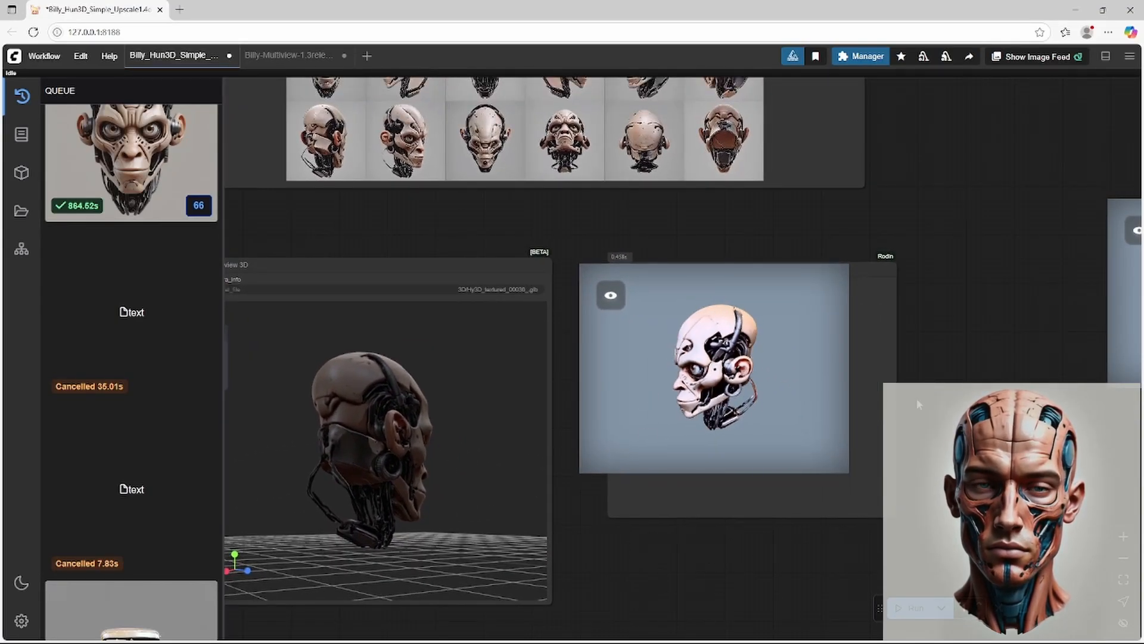
pyautogui.scroll(-8, 630, 528)
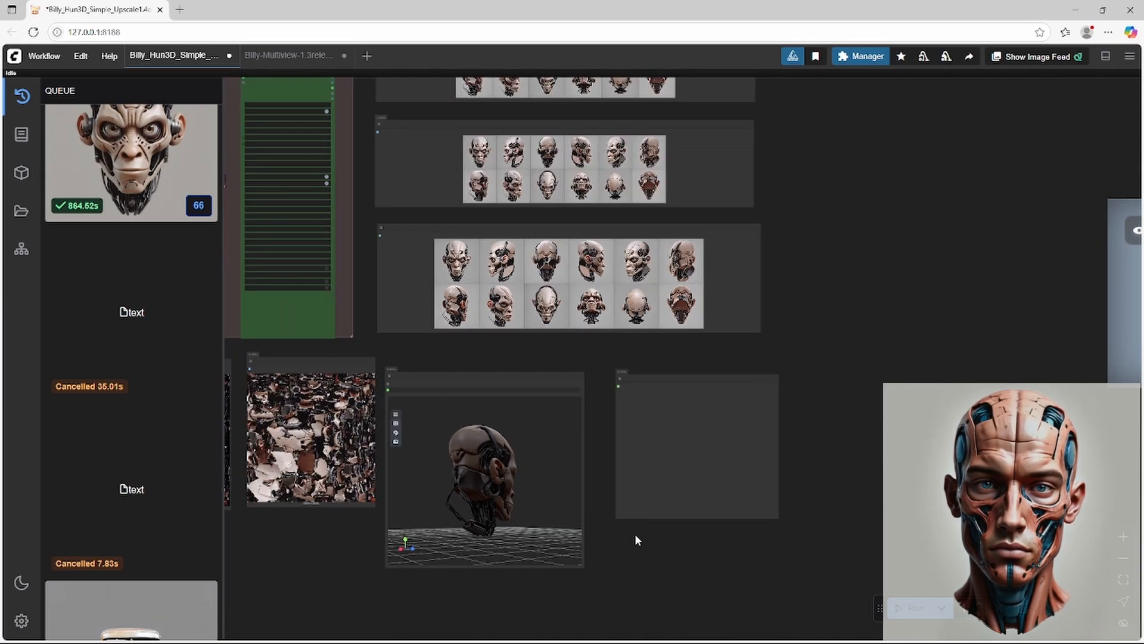
pyautogui.moveTo(387, 557); pyautogui.dragTo(733, 632)
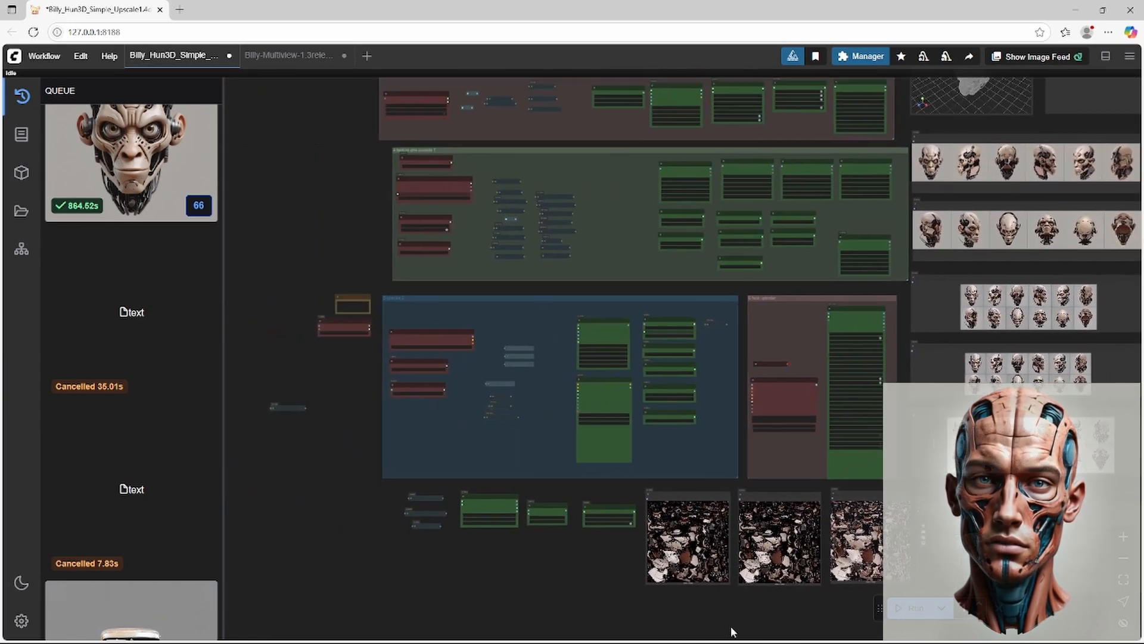
pyautogui.moveTo(337, 207); pyautogui.dragTo(286, 501)
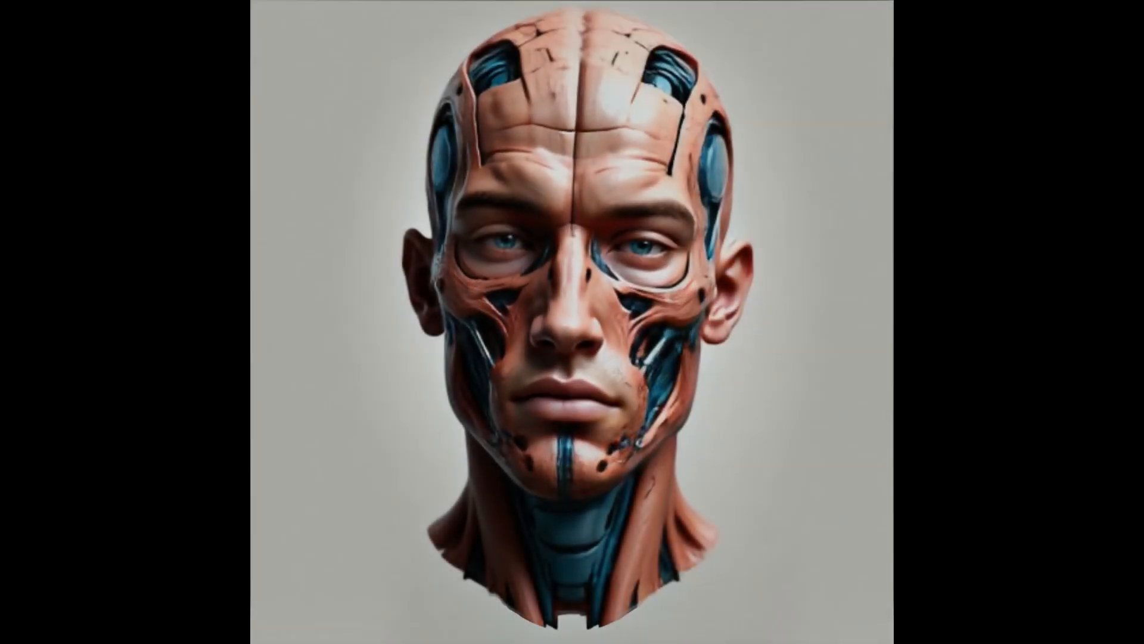